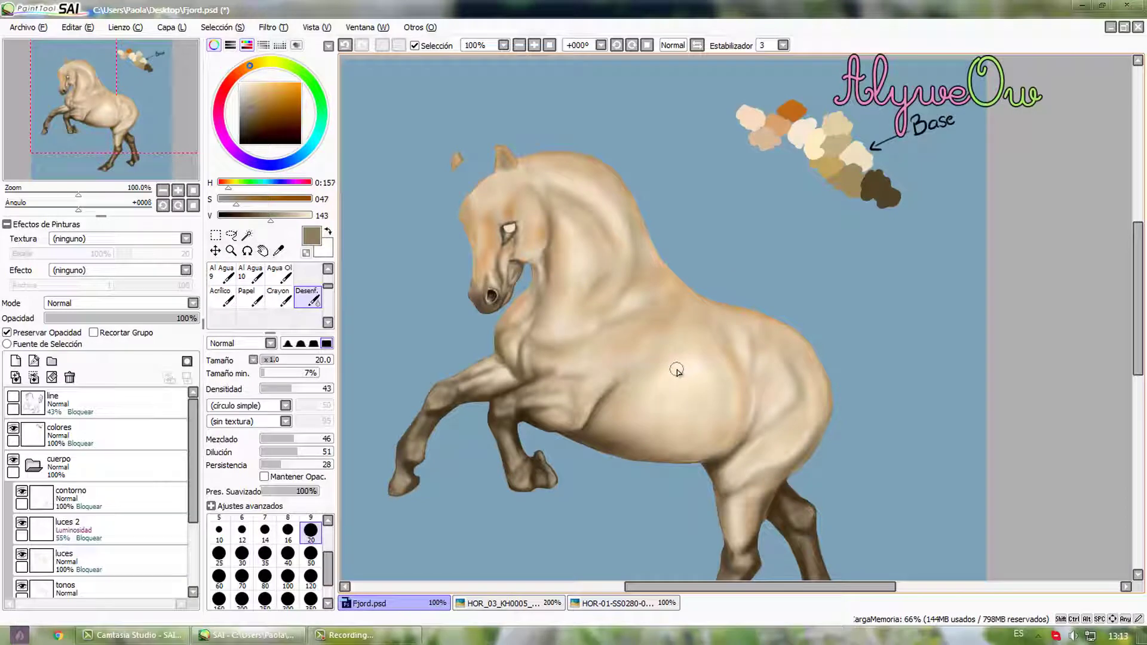
# - Inspect the horse painting at several magnifications and consult the two horse reference photos
pyautogui.scroll(1, 669, 370)
pyautogui.scroll(-2, 700, 392)
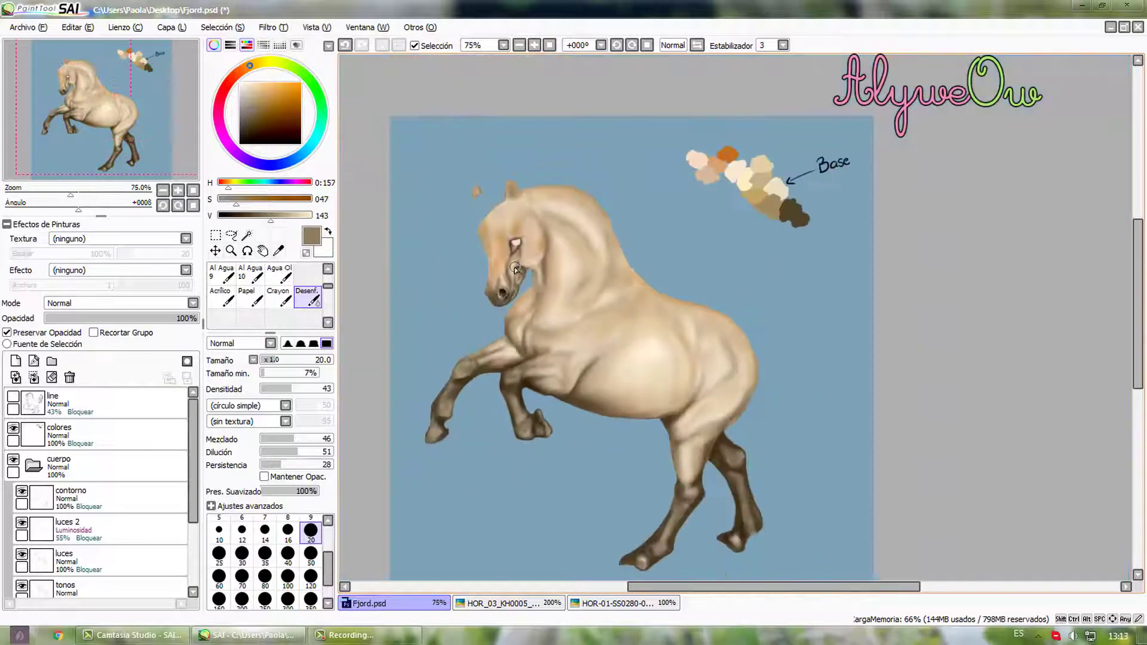
pyautogui.scroll(2, 563, 210)
pyautogui.scroll(-2, 523, 221)
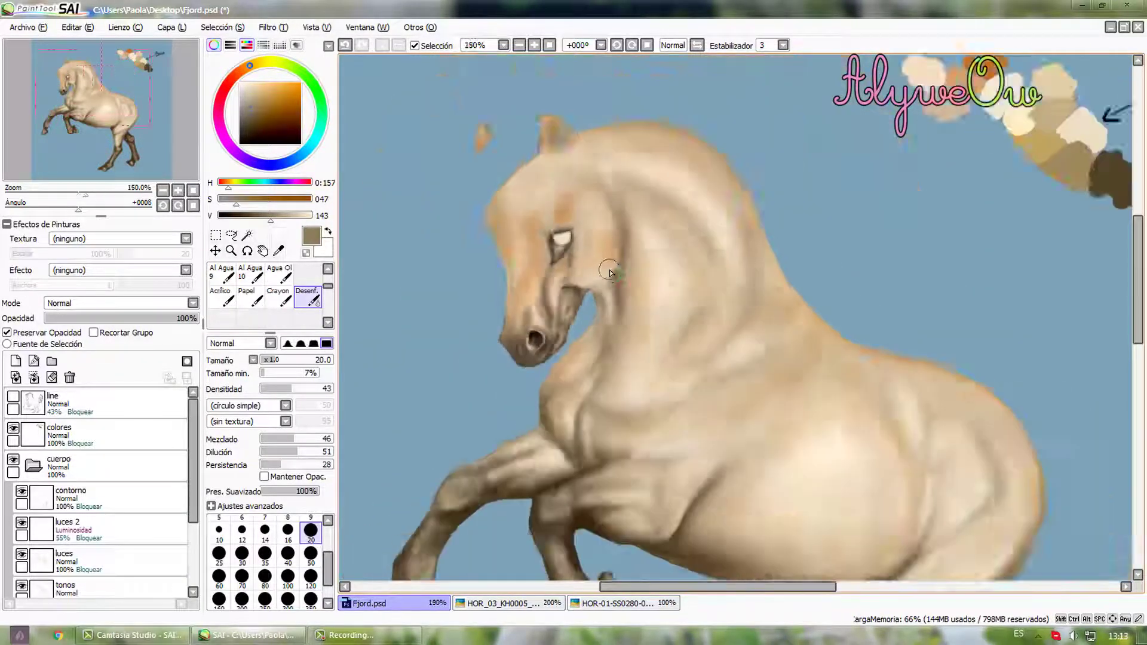
pyautogui.scroll(2, 618, 315)
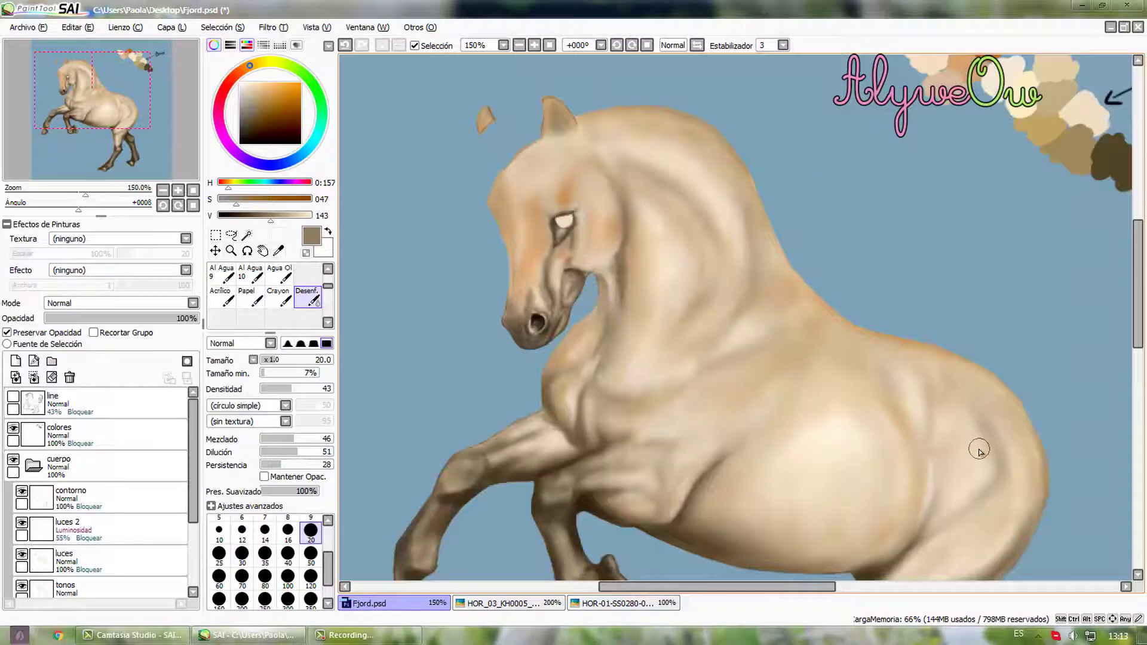
pyautogui.scroll(-3, 971, 472)
pyautogui.moveTo(1141, 350); pyautogui.dragTo(1140, 382)
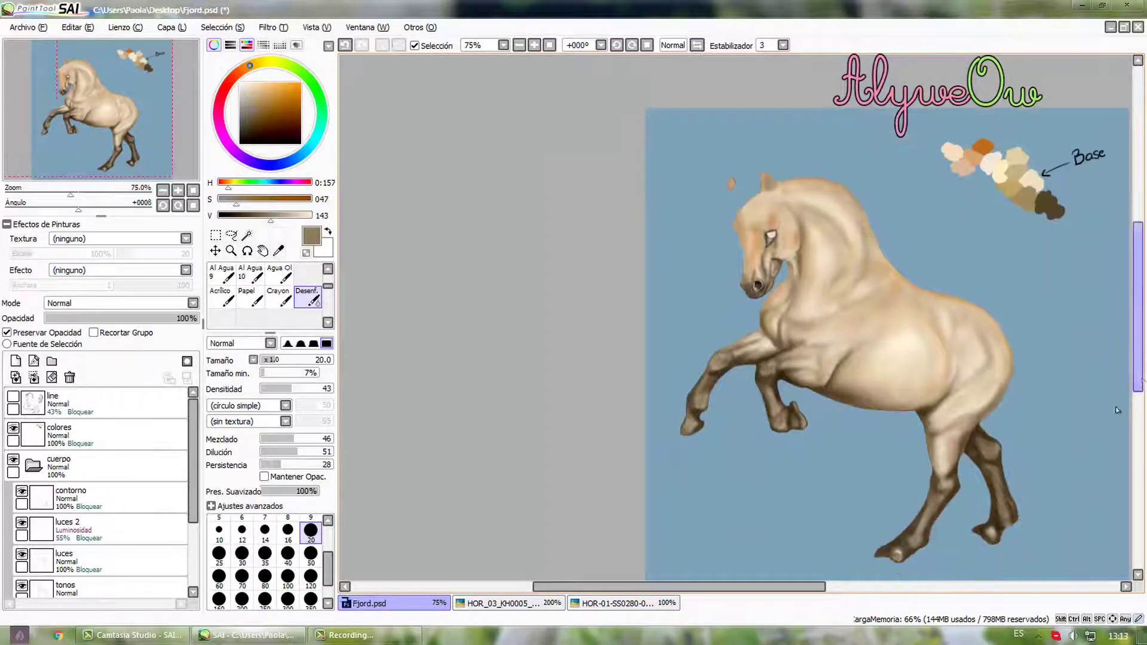
pyautogui.moveTo(804, 587)
pyautogui.mouseDown()
pyautogui.moveTo(826, 593)
pyautogui.moveTo(813, 593)
pyautogui.mouseUp()
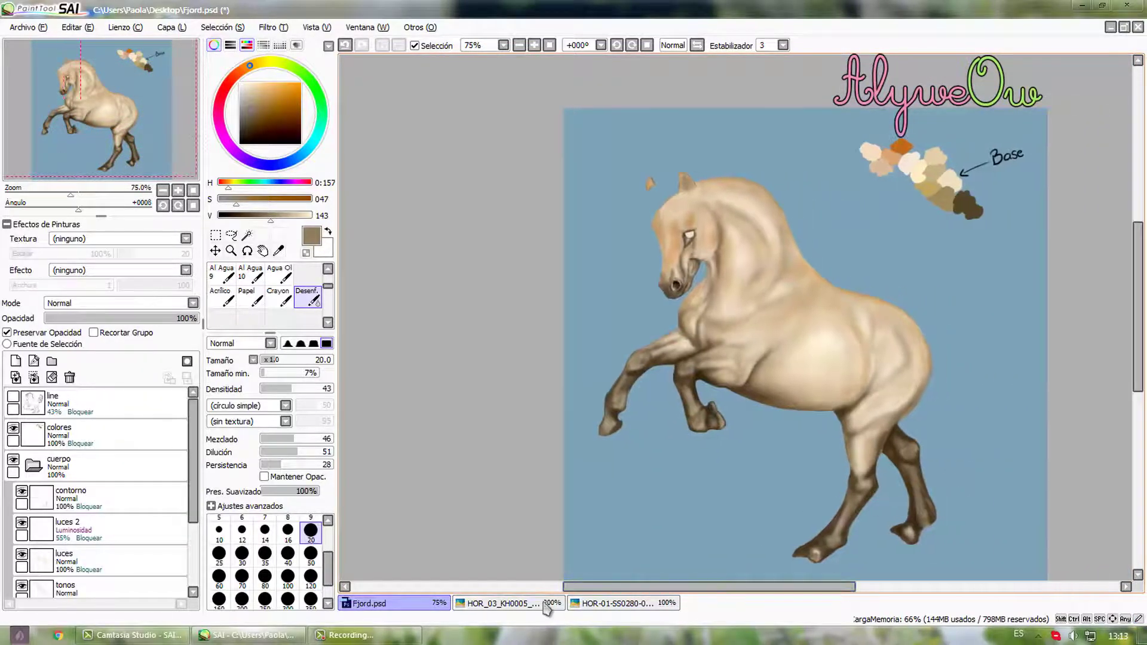
pyautogui.click(513, 604)
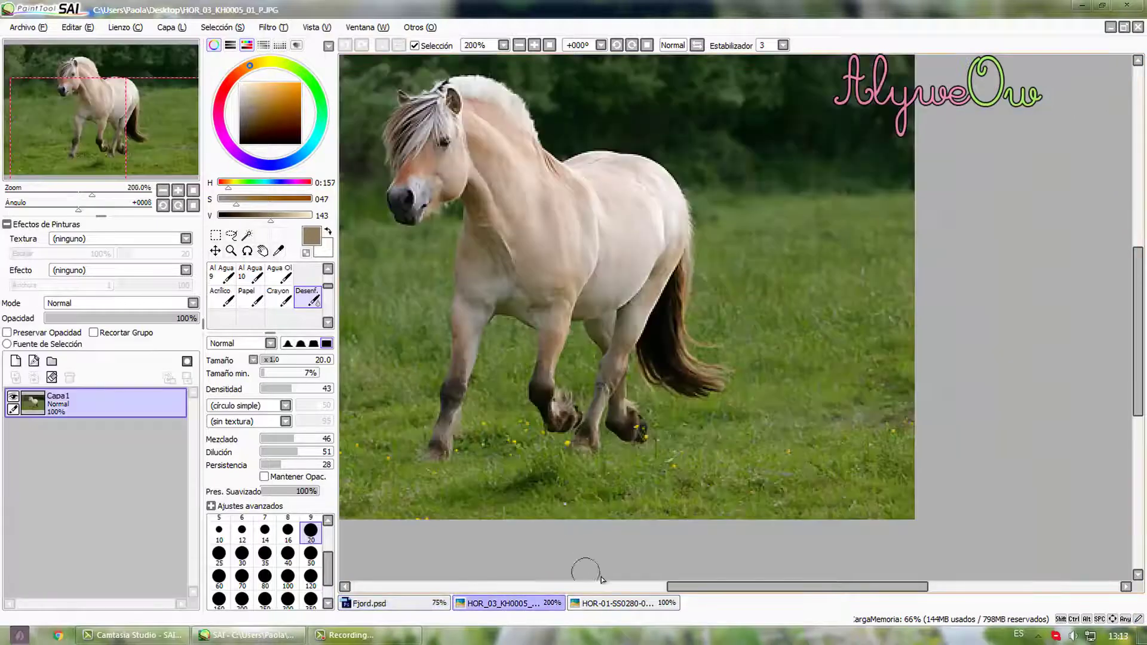
pyautogui.click(624, 604)
pyautogui.click(439, 605)
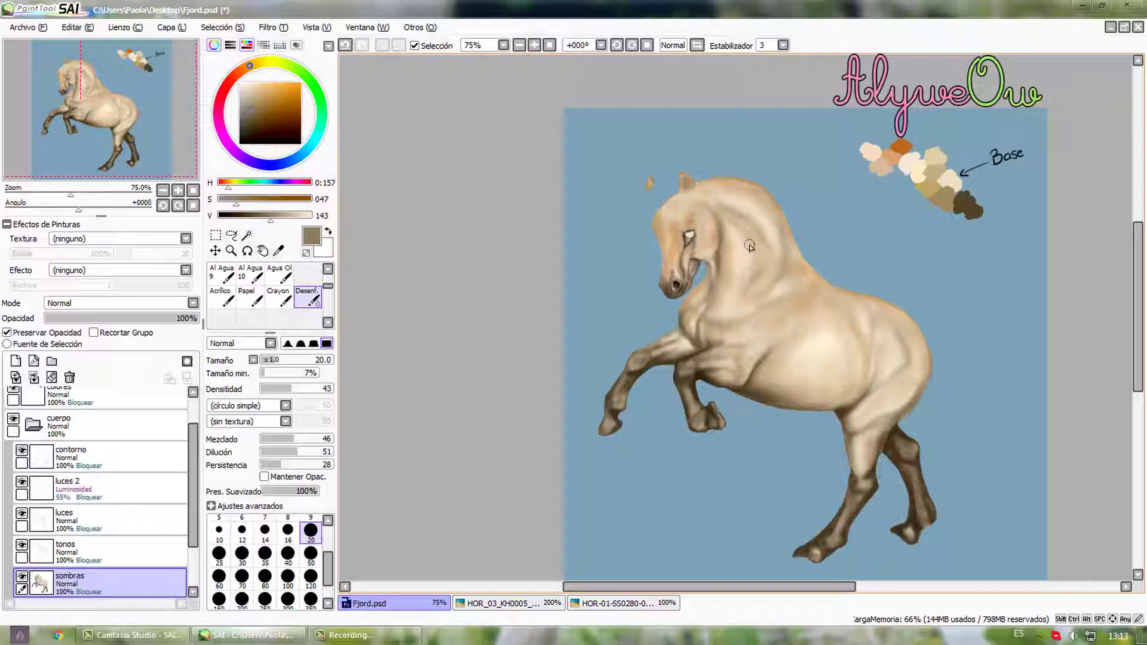
# - Add a new layer directly above the base layer and name it "ojo"
pyautogui.scroll(1, 697, 216)
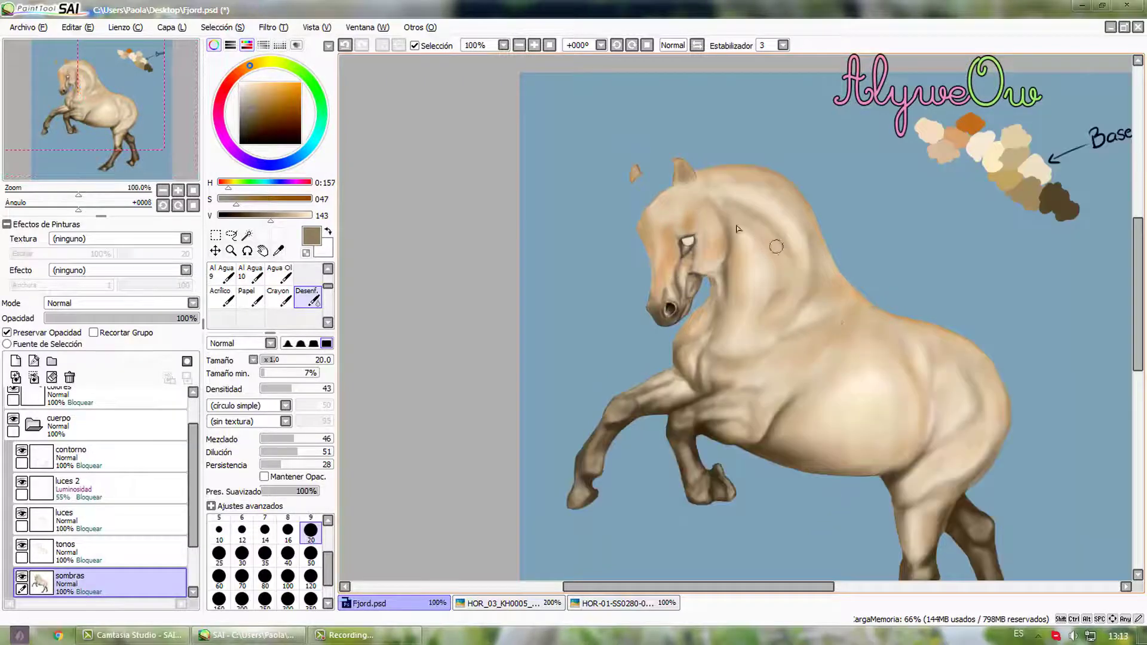
pyautogui.scroll(5, 738, 229)
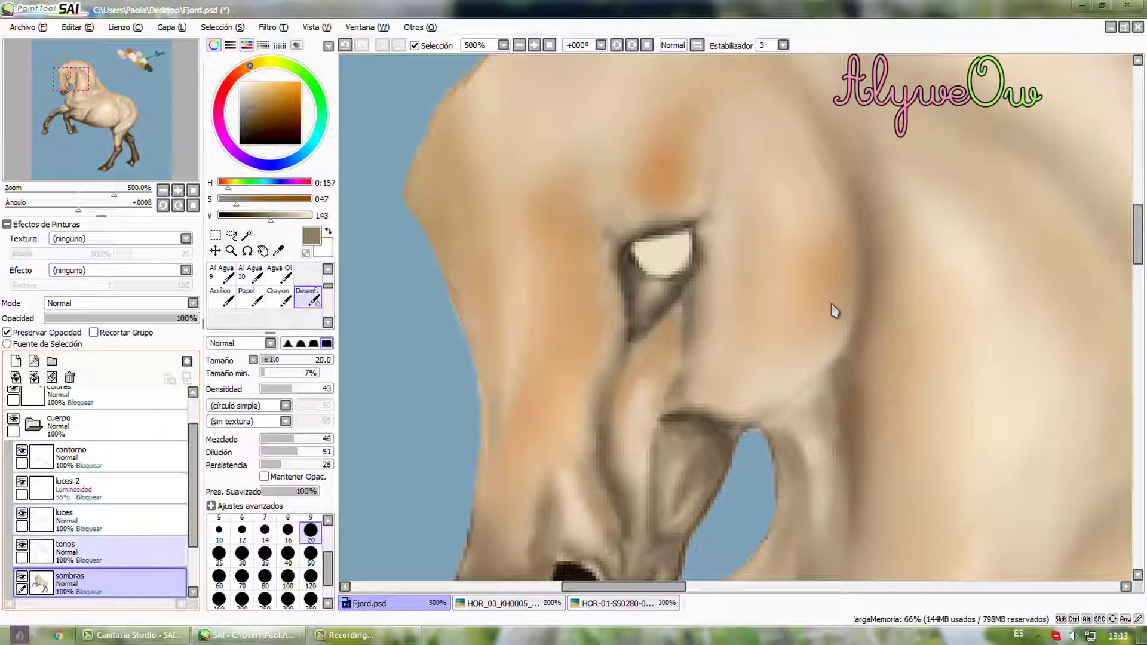
pyautogui.moveTo(193, 521); pyautogui.dragTo(193, 554)
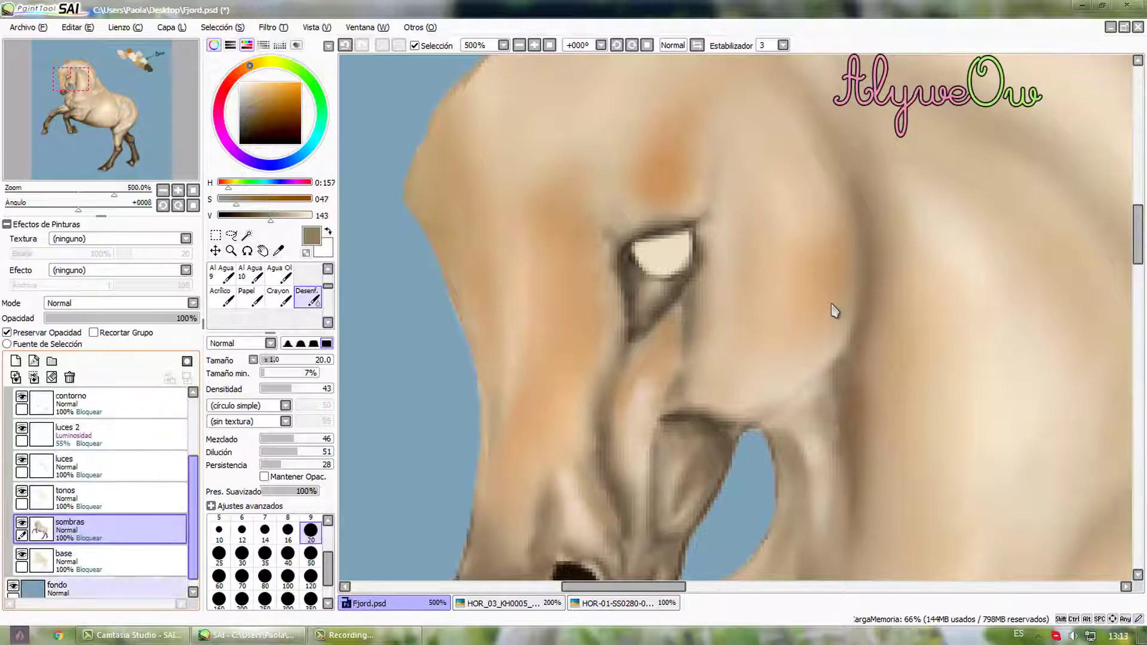
pyautogui.click(119, 561)
pyautogui.click(15, 361)
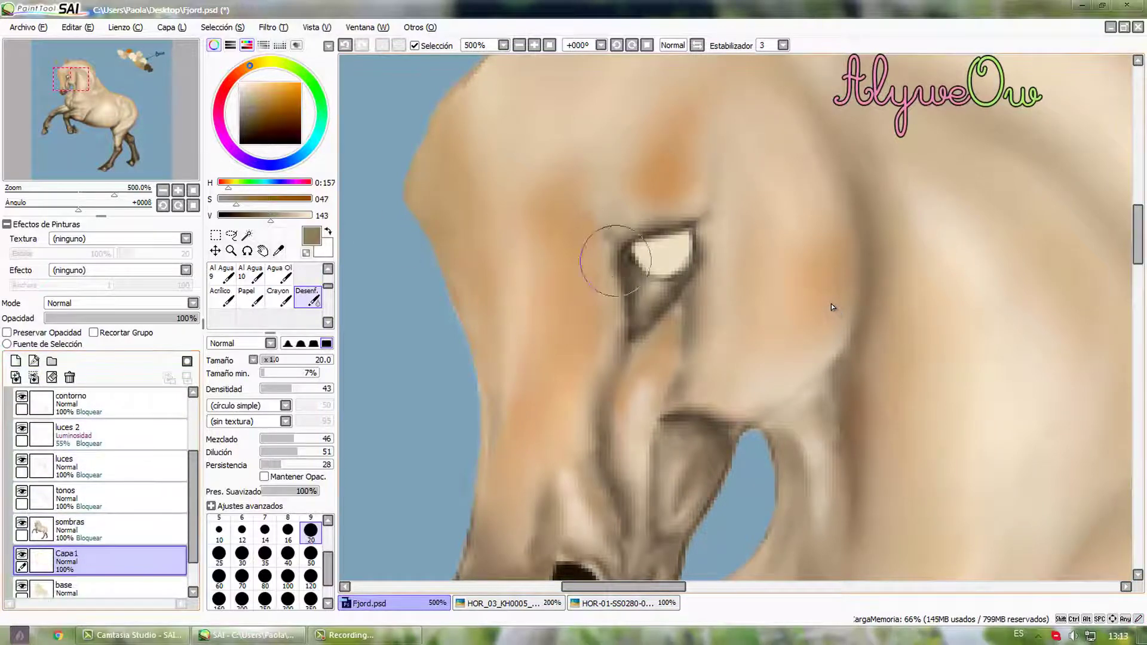
pyautogui.doubleClick(120, 561)
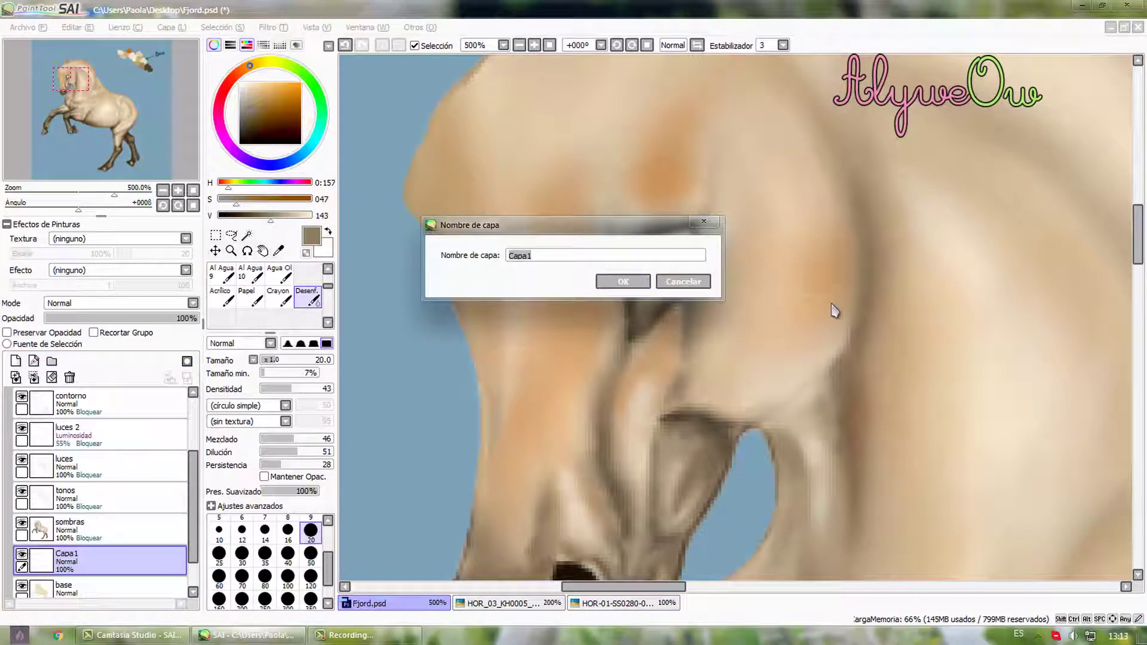
pyautogui.write('ojo')
pyautogui.press('Return')
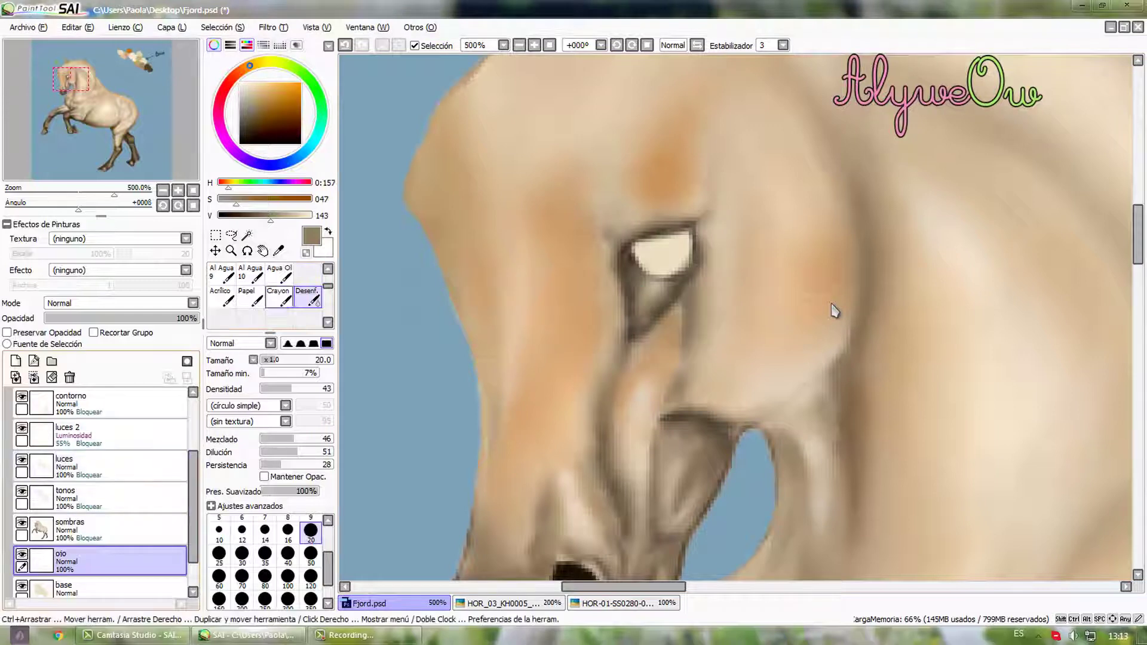
# - Fill the horse's eye with dark brown (value 82) using the Bolígrafo brush at size 10
pyautogui.moveTo(328, 286); pyautogui.dragTo(328, 272)
pyautogui.click(222, 274)
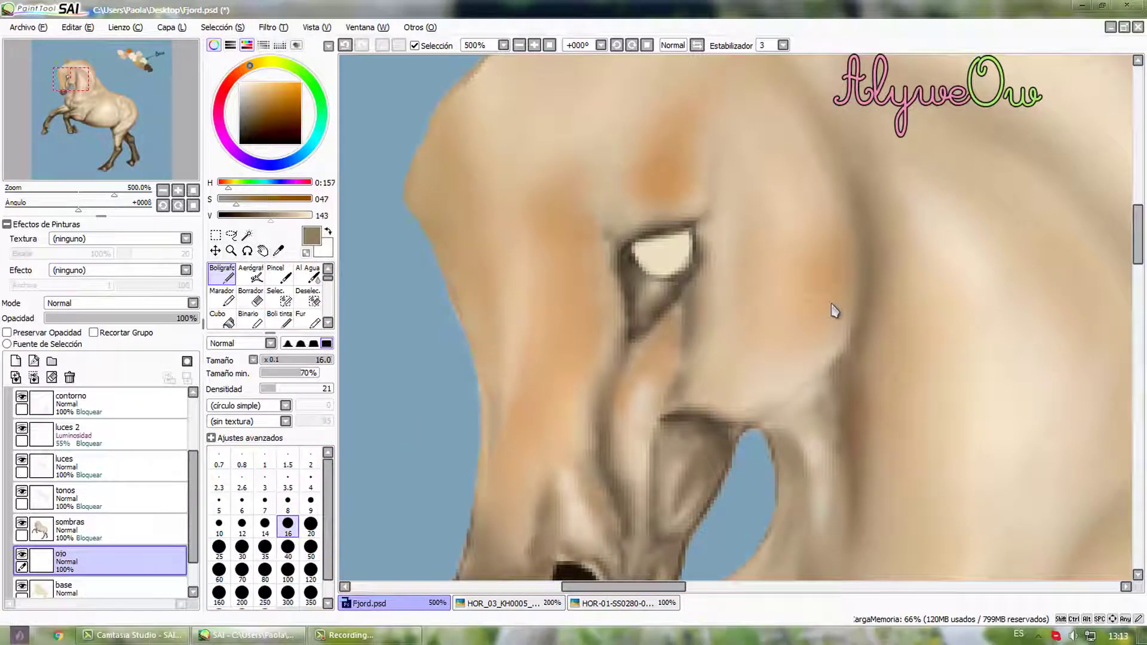
pyautogui.click(253, 215)
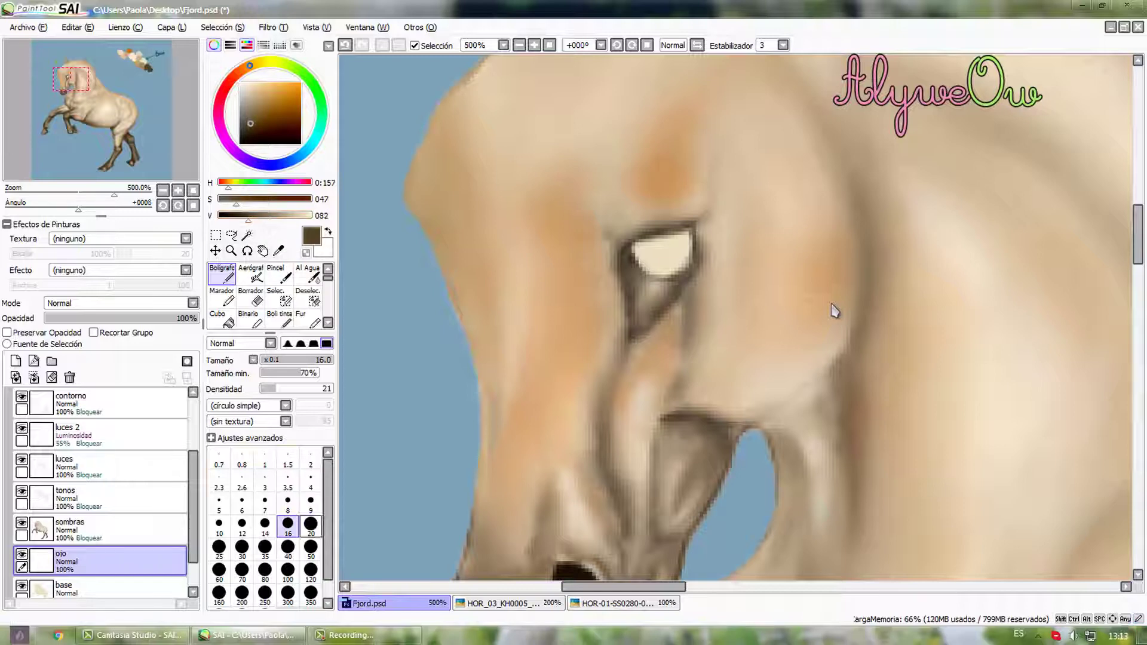
pyautogui.press('[')
pyautogui.press('[')
pyautogui.press('[')
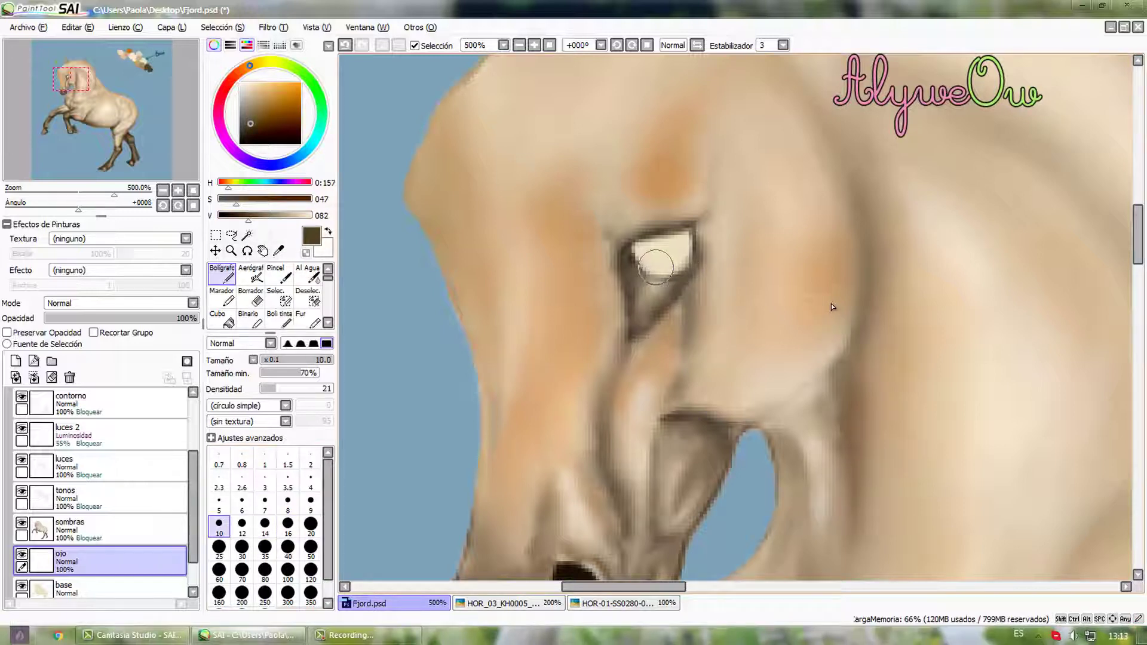
pyautogui.moveTo(656, 267)
pyautogui.mouseDown()
pyautogui.moveTo(666, 241)
pyautogui.moveTo(637, 245)
pyautogui.moveTo(646, 264)
pyautogui.moveTo(678, 272)
pyautogui.moveTo(689, 224)
pyautogui.moveTo(630, 244)
pyautogui.moveTo(661, 264)
pyautogui.moveTo(669, 250)
pyautogui.moveTo(647, 264)
pyautogui.moveTo(672, 254)
pyautogui.moveTo(645, 301)
pyautogui.moveTo(653, 254)
pyautogui.moveTo(673, 260)
pyautogui.moveTo(687, 244)
pyautogui.moveTo(679, 260)
pyautogui.moveTo(645, 245)
pyautogui.moveTo(654, 266)
pyautogui.moveTo(683, 236)
pyautogui.moveTo(654, 248)
pyautogui.mouseUp()
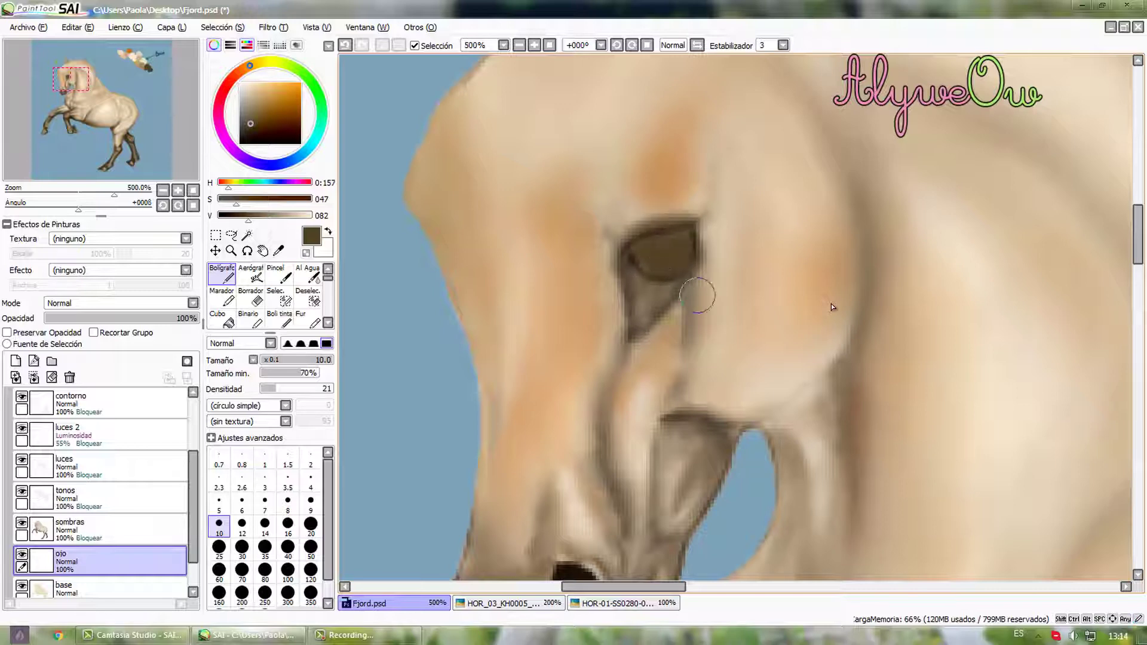
# - Shade the eye around its edge with a darker brown, saturation 34 and value 48, using the Bolígrafo brush at size 7
pyautogui.press('ctrl')
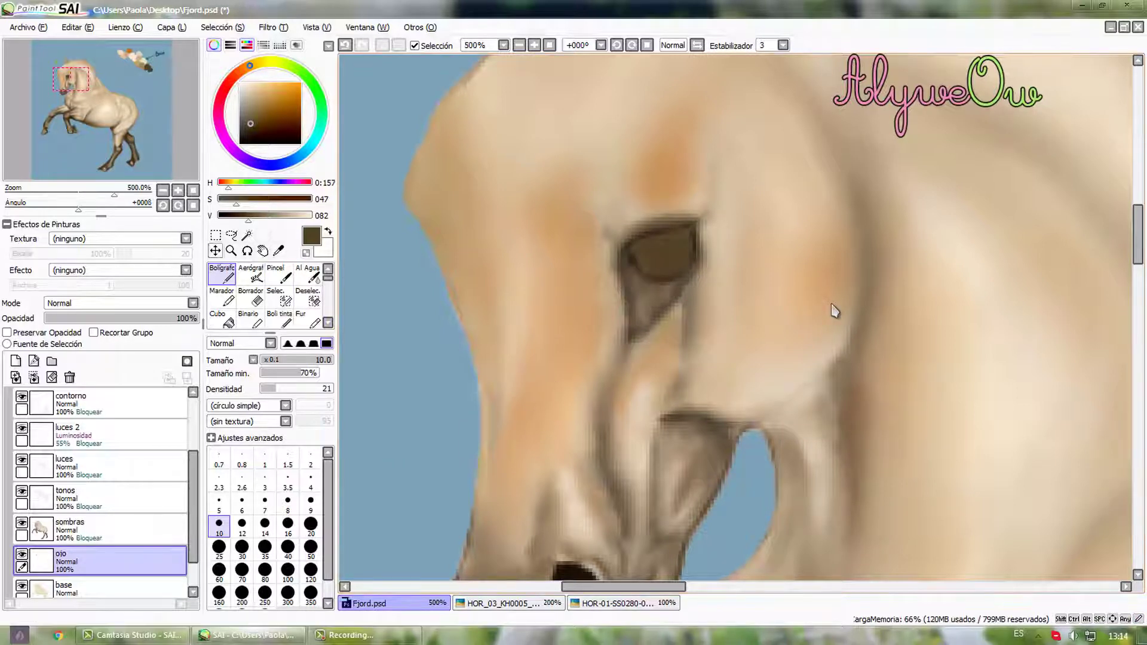
pyautogui.moveTo(257, 125); pyautogui.dragTo(263, 130)
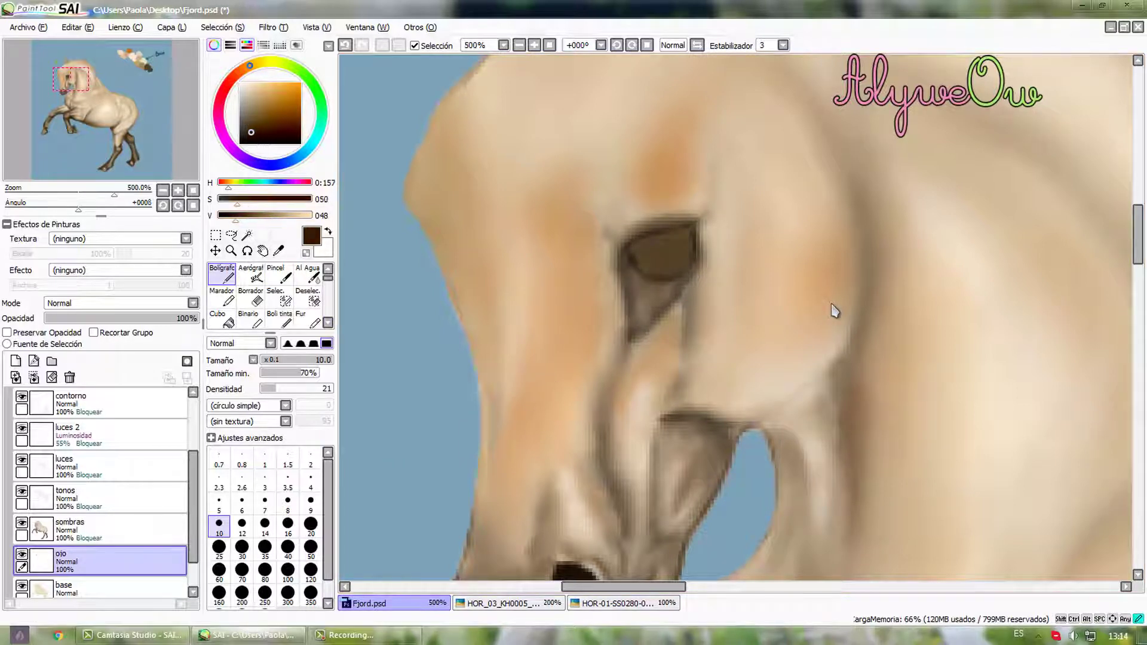
pyautogui.click(247, 132)
pyautogui.click(264, 503)
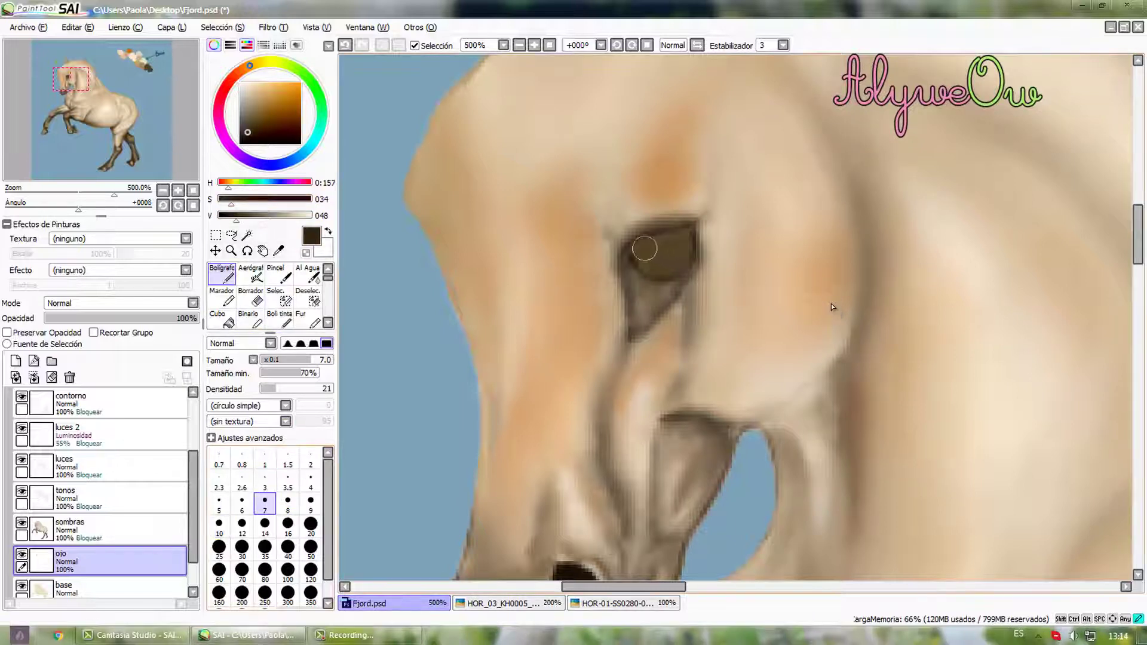
pyautogui.moveTo(639, 250)
pyautogui.mouseDown()
pyautogui.moveTo(687, 229)
pyautogui.moveTo(677, 268)
pyautogui.moveTo(634, 256)
pyautogui.moveTo(683, 267)
pyautogui.moveTo(634, 255)
pyautogui.moveTo(648, 276)
pyautogui.moveTo(628, 250)
pyautogui.moveTo(679, 225)
pyautogui.moveTo(619, 241)
pyautogui.moveTo(685, 223)
pyautogui.moveTo(697, 240)
pyautogui.moveTo(690, 224)
pyautogui.moveTo(635, 238)
pyautogui.moveTo(640, 217)
pyautogui.moveTo(631, 248)
pyautogui.moveTo(686, 223)
pyautogui.moveTo(691, 258)
pyautogui.moveTo(630, 256)
pyautogui.moveTo(668, 272)
pyautogui.moveTo(647, 290)
pyautogui.moveTo(673, 290)
pyautogui.moveTo(636, 308)
pyautogui.moveTo(663, 296)
pyautogui.moveTo(647, 281)
pyautogui.moveTo(694, 261)
pyautogui.moveTo(698, 241)
pyautogui.moveTo(655, 240)
pyautogui.mouseUp()
# - Soften the eye's shading with the Desenf. blur brush at size 12
pyautogui.click(328, 322)
pyautogui.click(328, 323)
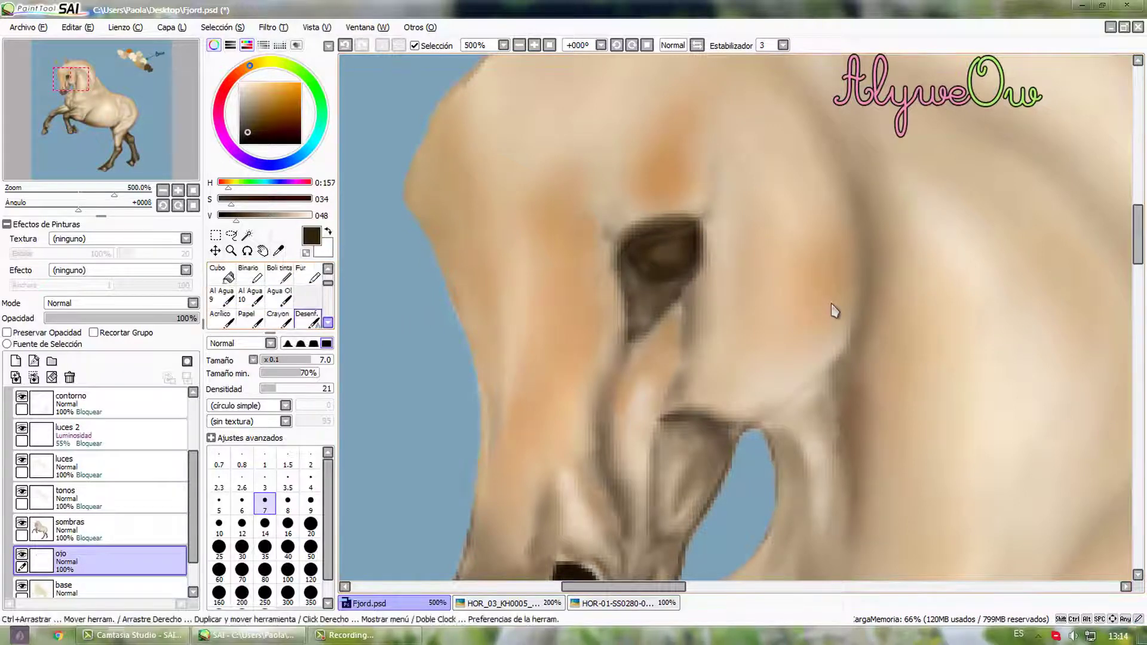
pyautogui.click(309, 320)
pyautogui.click(242, 529)
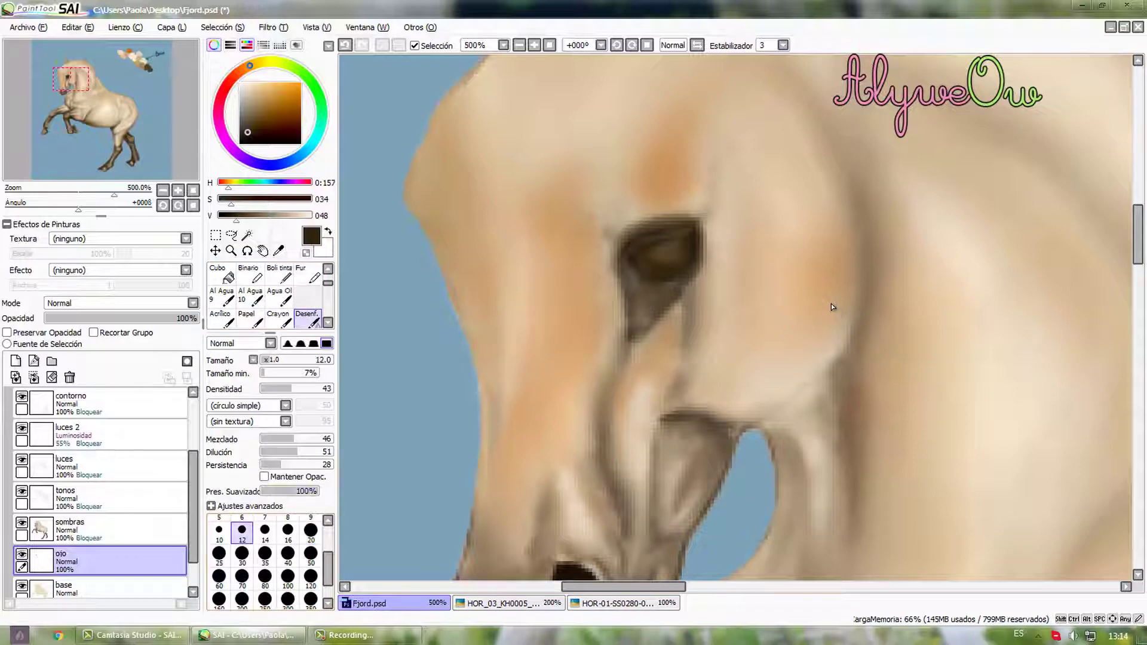
pyautogui.moveTo(649, 219)
pyautogui.mouseDown()
pyautogui.moveTo(612, 223)
pyautogui.moveTo(670, 211)
pyautogui.moveTo(621, 225)
pyautogui.moveTo(644, 312)
pyautogui.moveTo(633, 280)
pyautogui.moveTo(662, 289)
pyautogui.moveTo(634, 282)
pyautogui.mouseUp()
# - Paint the pupil in the middle of the eye with near-black brown, value 32, using the Bolígrafo brush at size 7
pyautogui.moveTo(328, 283); pyautogui.dragTo(328, 277)
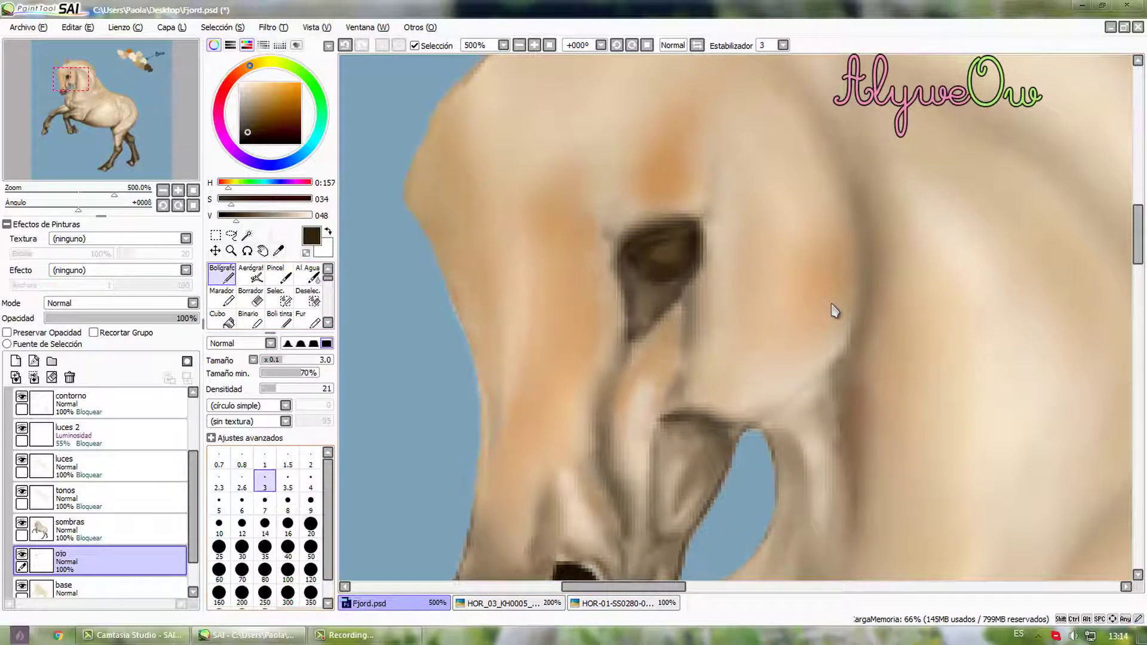
pyautogui.click(230, 216)
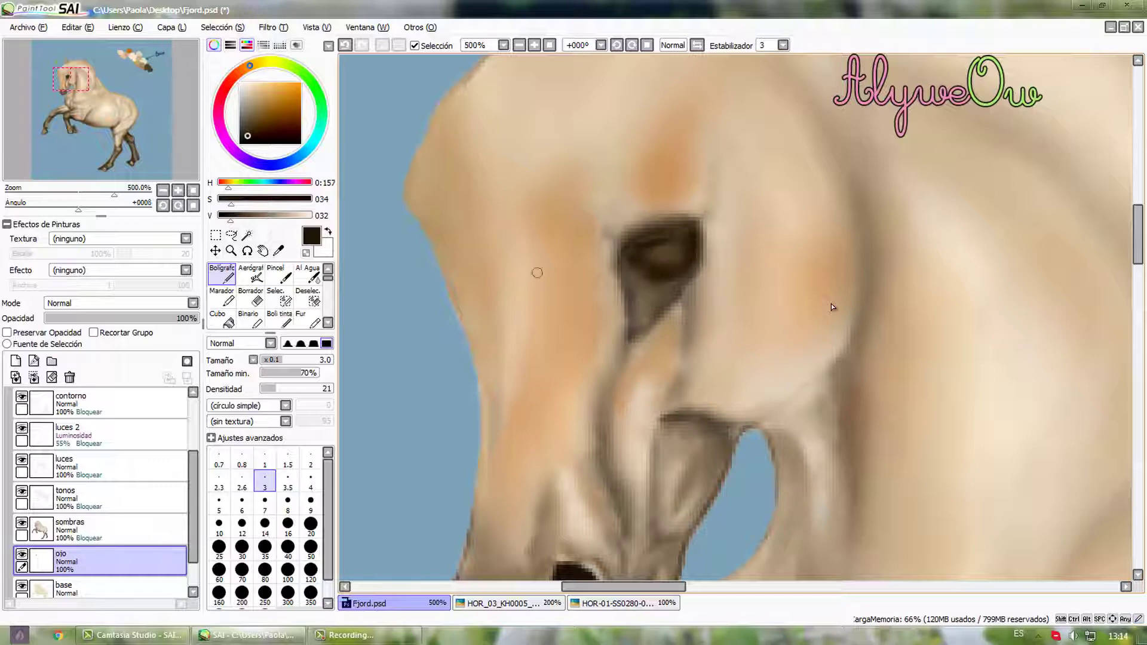
pyautogui.click(265, 505)
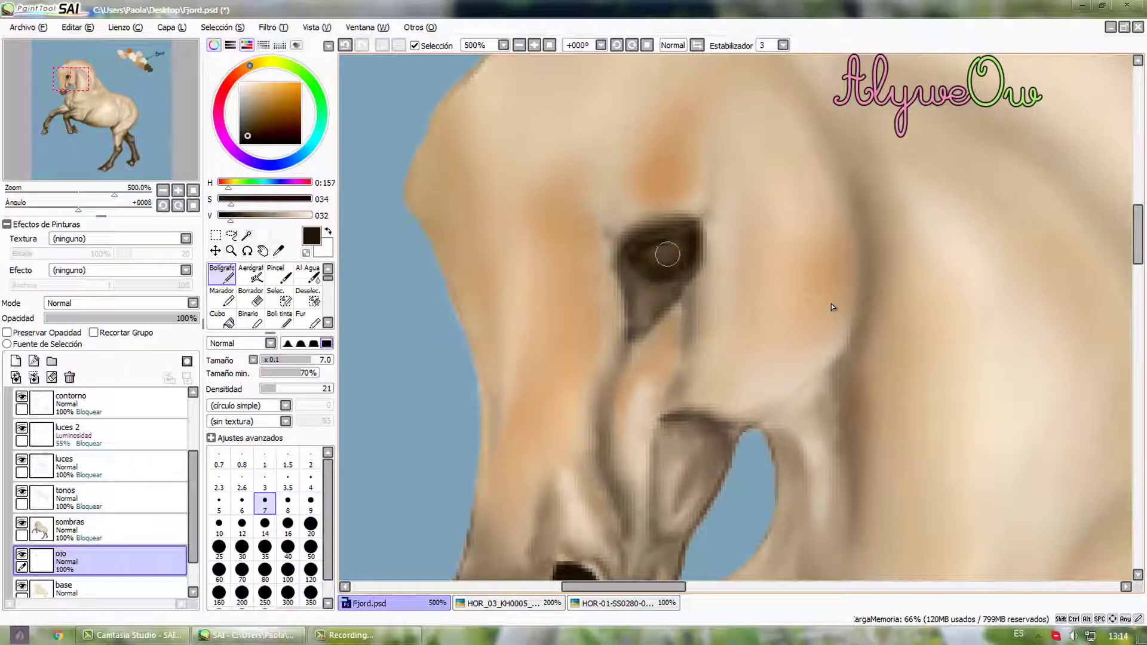
pyautogui.moveTo(668, 254)
pyautogui.mouseDown()
pyautogui.moveTo(658, 259)
pyautogui.moveTo(674, 246)
pyautogui.mouseUp()
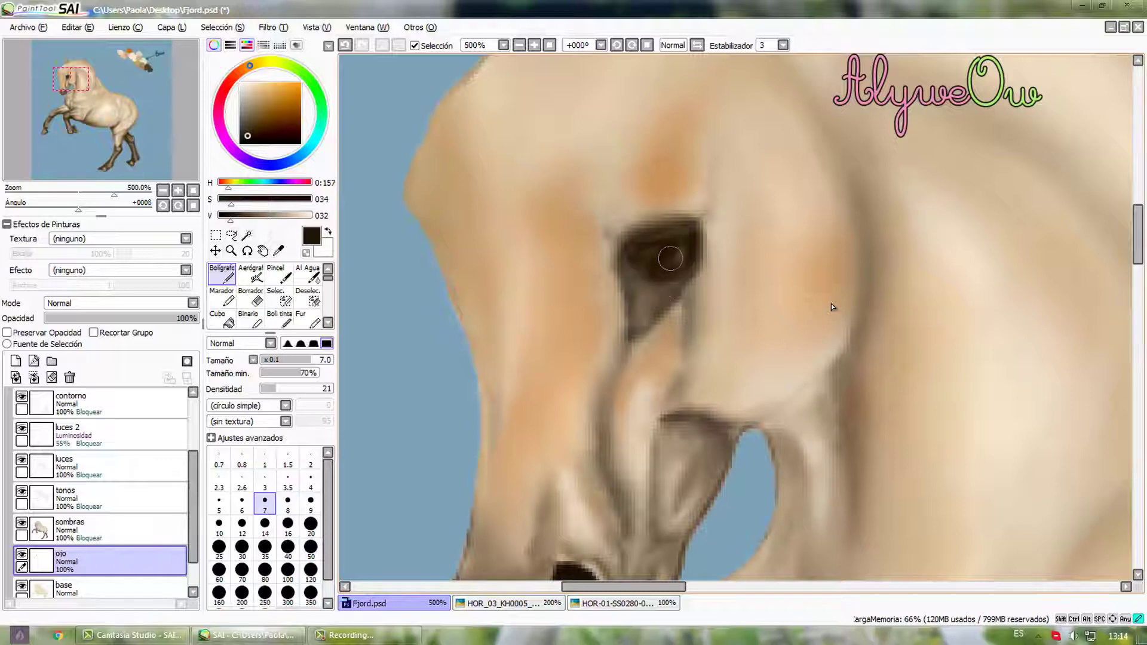
# - Blend the pupil into the surrounding eye colour with the Desenf. blur brush at size 8
pyautogui.click(328, 323)
pyautogui.click(329, 322)
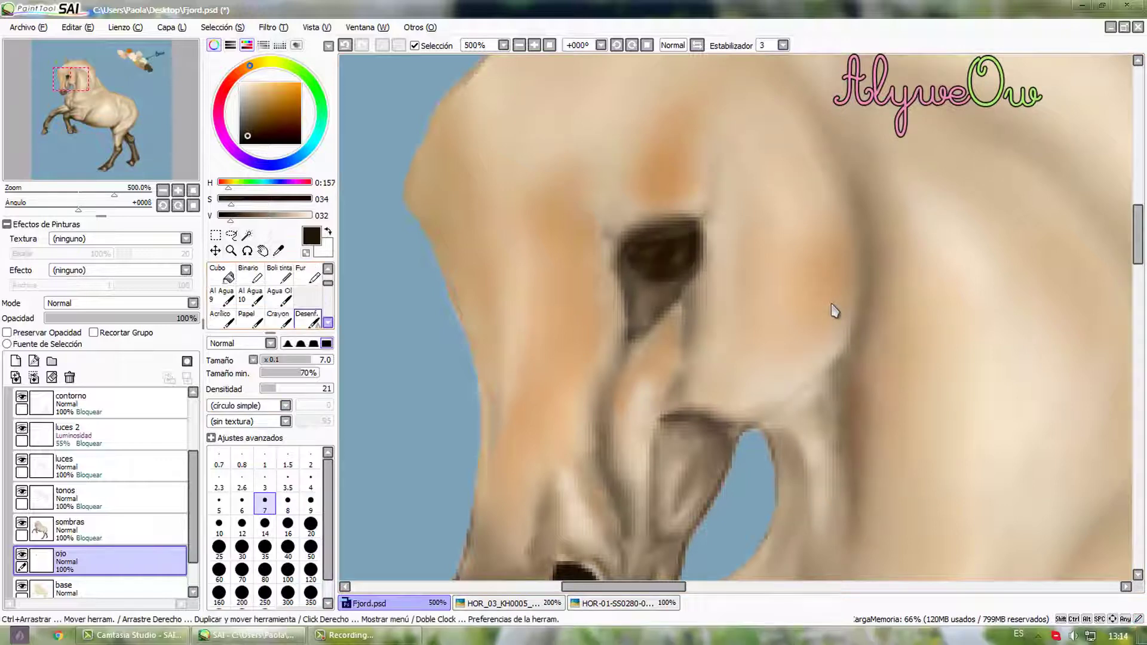
pyautogui.press('[')
pyautogui.press('[')
pyautogui.press('[')
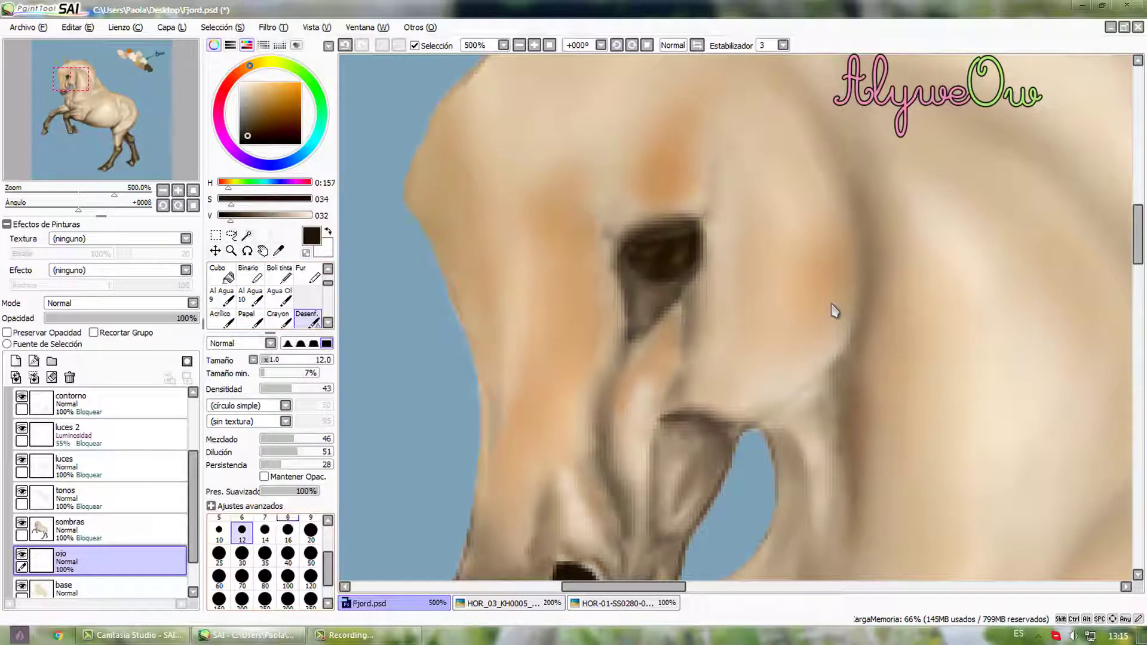
pyautogui.moveTo(651, 252)
pyautogui.mouseDown()
pyautogui.moveTo(664, 237)
pyautogui.moveTo(681, 254)
pyautogui.mouseUp()
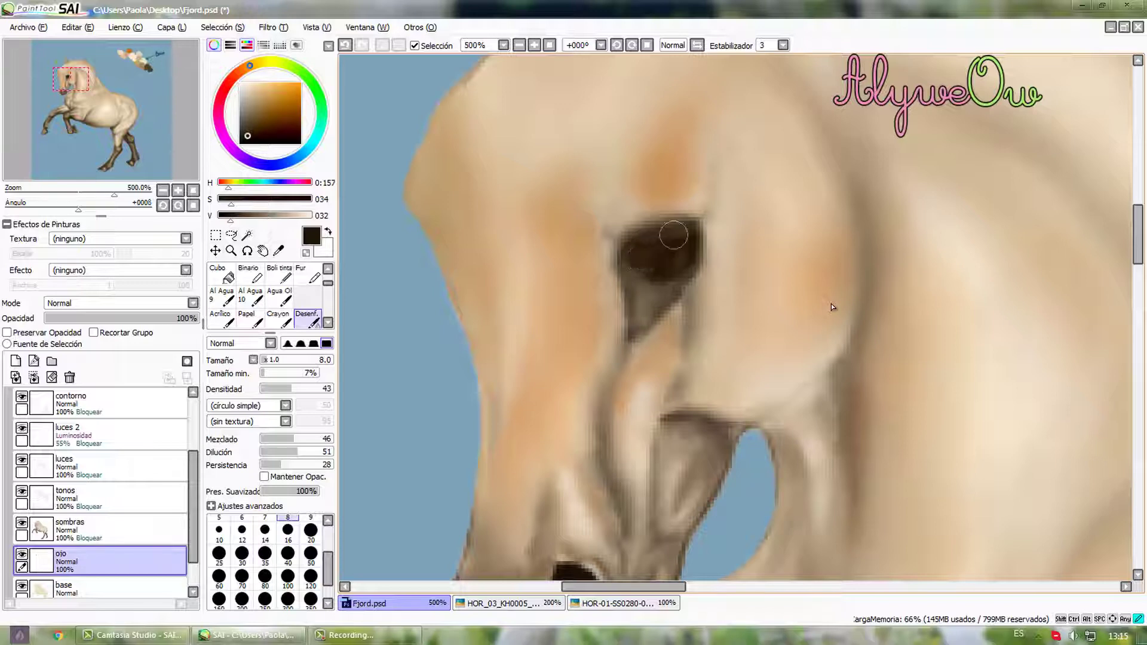
# - Darken the shading around the eye on the sombras layer with the Al Agua 10 brush at size 7
pyautogui.scroll(-4, 729, 218)
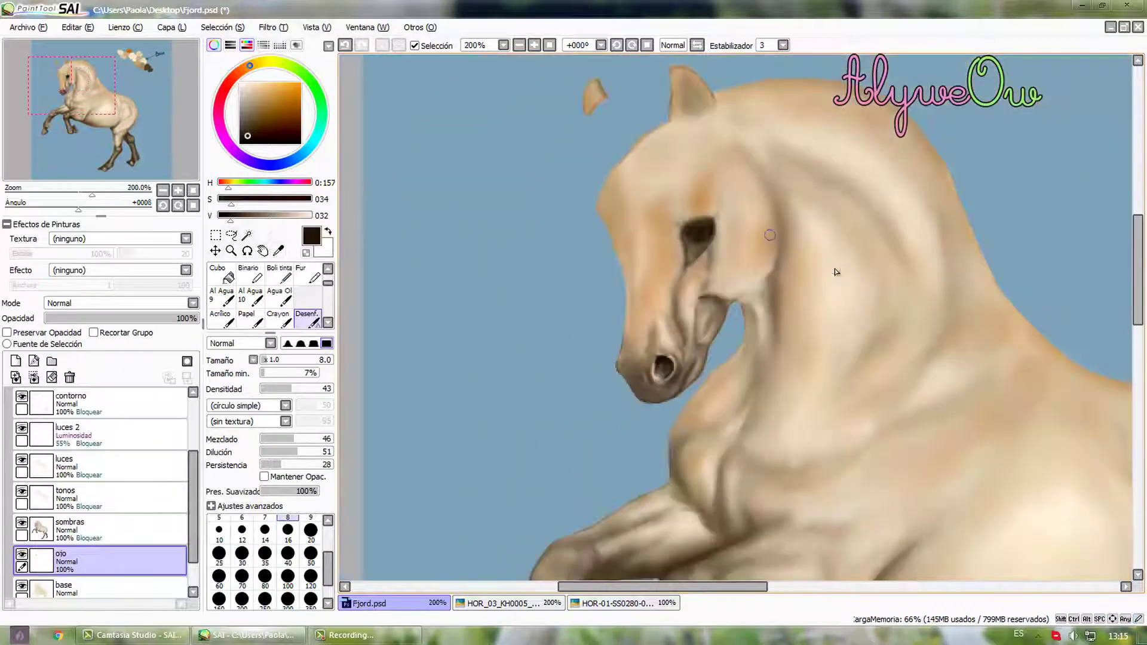
pyautogui.scroll(4, 730, 218)
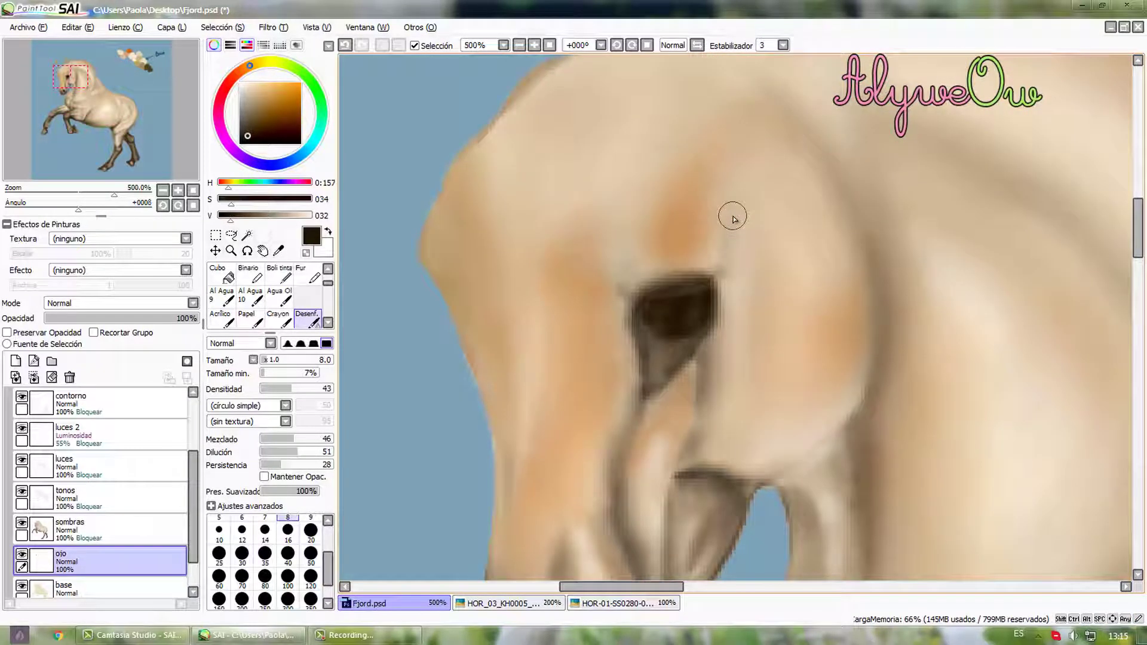
pyautogui.keyDown('ctrl'); pyautogui.click(736, 223); pyautogui.keyUp('ctrl')
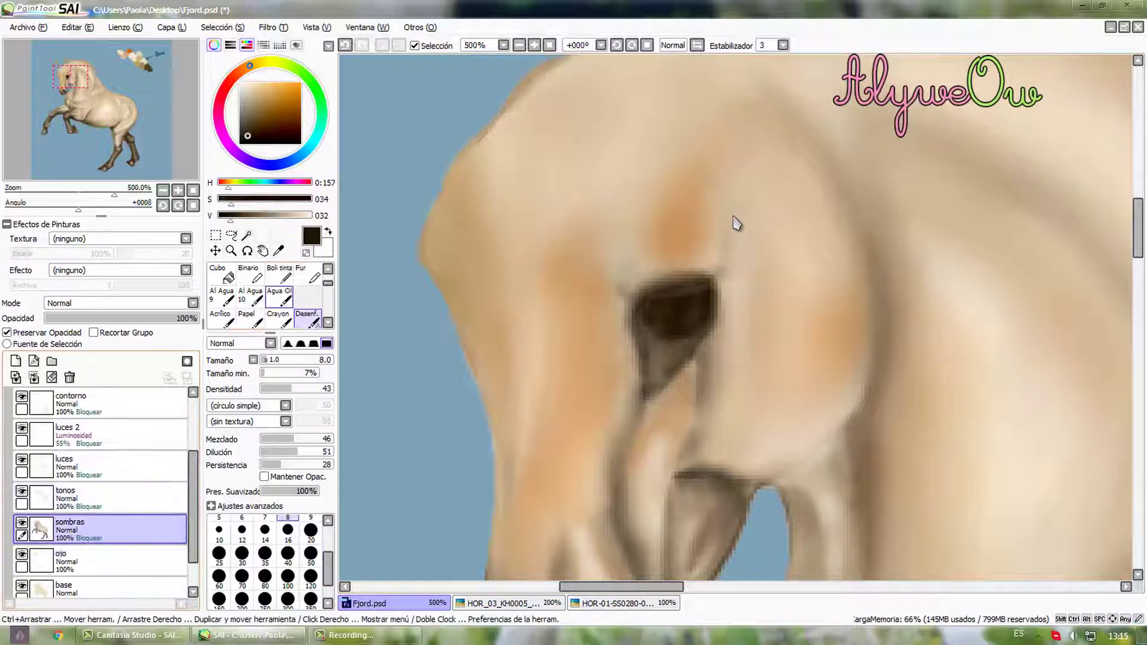
pyautogui.click(250, 298)
pyautogui.click(265, 512)
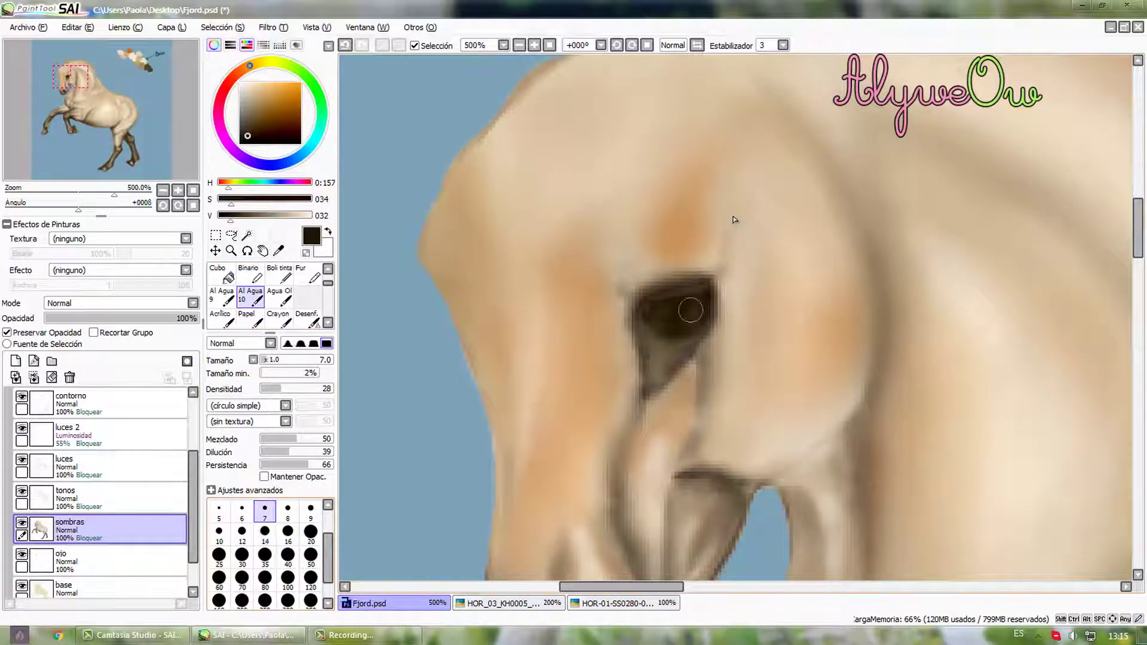
pyautogui.moveTo(691, 310)
pyautogui.mouseDown()
pyautogui.moveTo(653, 313)
pyautogui.moveTo(673, 331)
pyautogui.moveTo(648, 309)
pyautogui.moveTo(683, 336)
pyautogui.moveTo(652, 310)
pyautogui.moveTo(704, 289)
pyautogui.moveTo(684, 334)
pyautogui.moveTo(706, 313)
pyautogui.moveTo(702, 292)
pyautogui.moveTo(662, 303)
pyautogui.moveTo(701, 327)
pyautogui.moveTo(689, 329)
pyautogui.moveTo(668, 296)
pyautogui.moveTo(697, 288)
pyautogui.moveTo(669, 328)
pyautogui.moveTo(664, 363)
pyautogui.moveTo(653, 335)
pyautogui.moveTo(666, 351)
pyautogui.moveTo(627, 346)
pyautogui.mouseUp()
# - Turn off Preservar Opacidad on the sombras layer and outline the eye's lower corner with the Bolígrafo brush at size 2.6
pyautogui.click(46, 332)
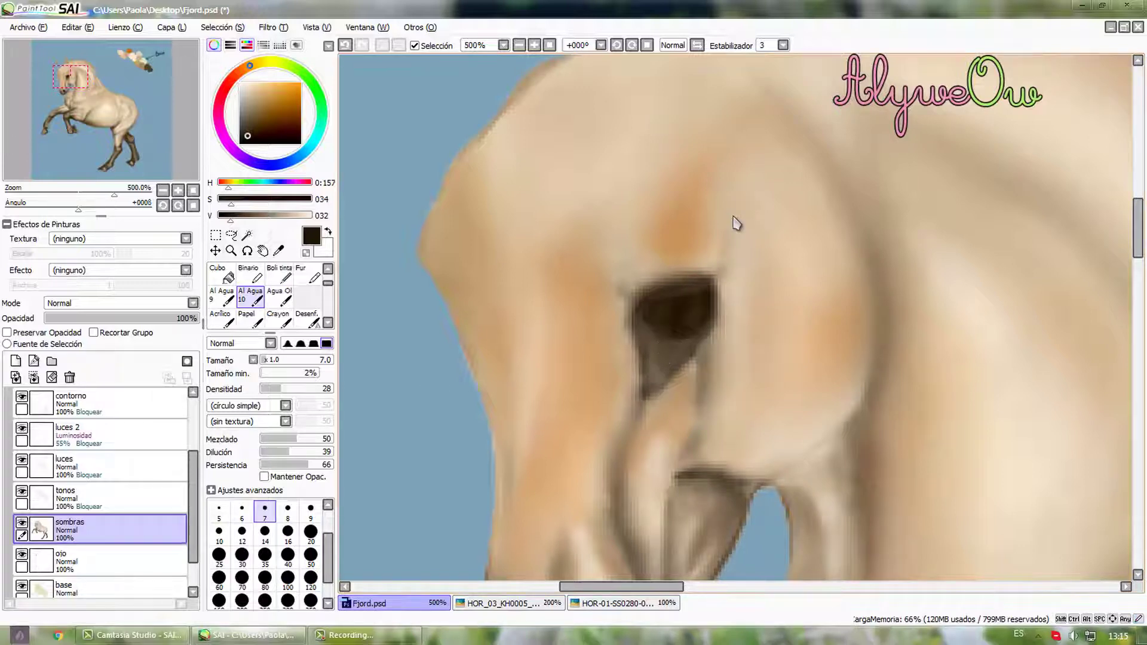
pyautogui.press('n')
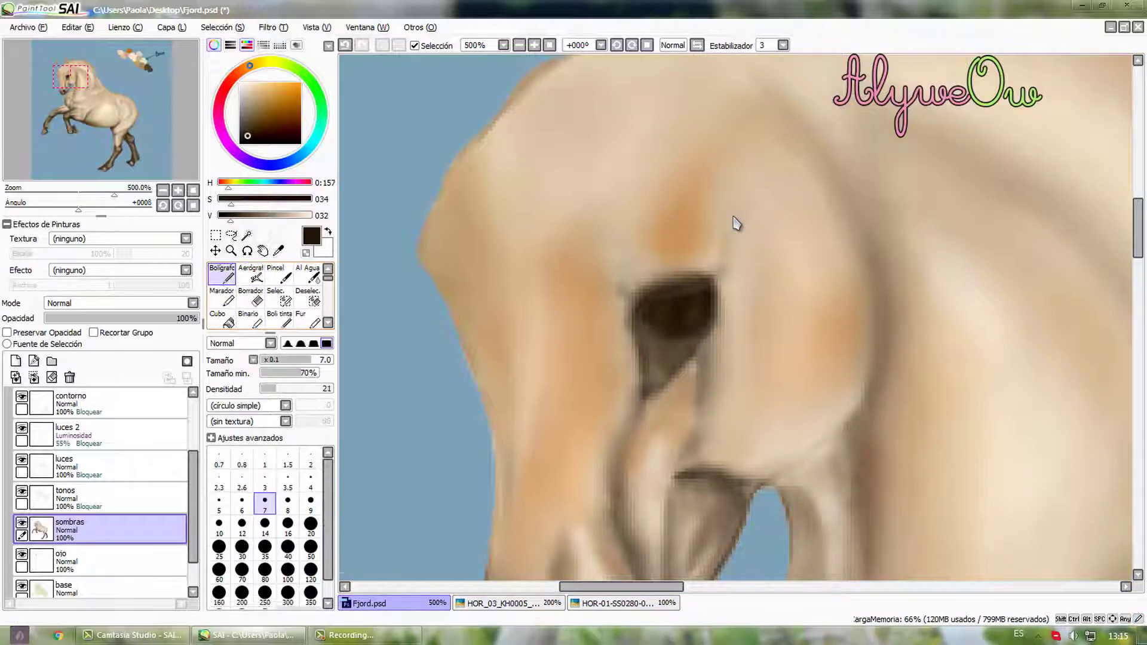
pyautogui.press('[')
pyautogui.press('[')
pyautogui.press('[')
pyautogui.press('[')
pyautogui.press('[')
pyautogui.press('[')
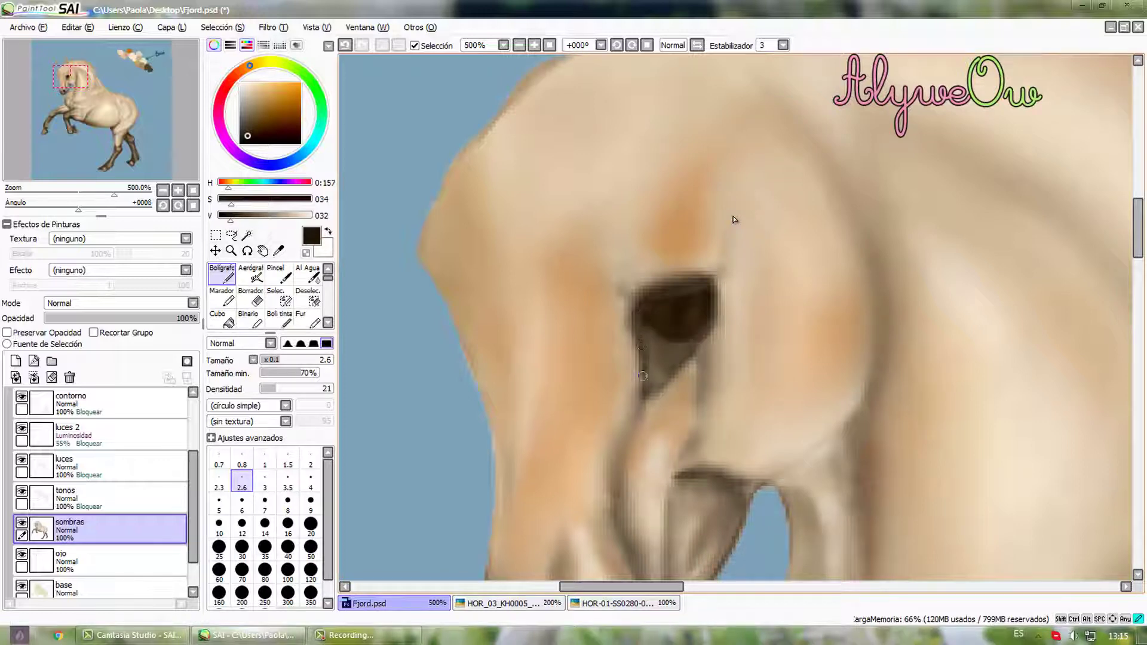
pyautogui.moveTo(642, 376); pyautogui.dragTo(642, 341)
# - Fill the eye's lower corner with a sampled dark brown of value 54, and pick a darker brown of value 28
pyautogui.keyDown('alt'); pyautogui.click(734, 216); pyautogui.keyUp('alt')
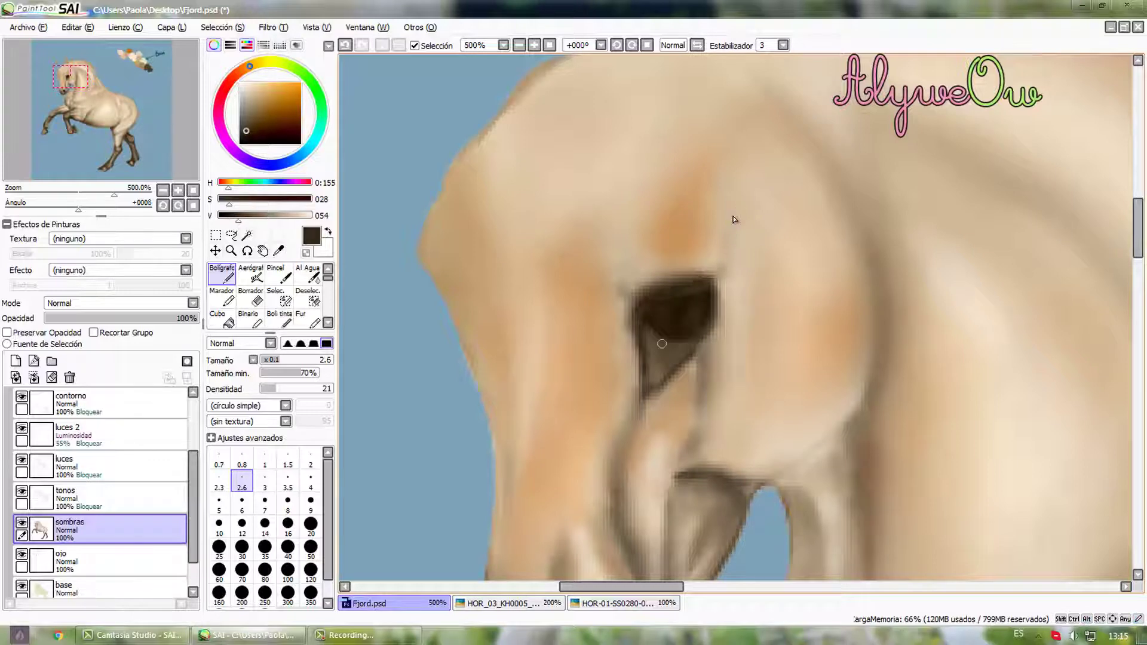
pyautogui.moveTo(648, 329); pyautogui.dragTo(682, 342)
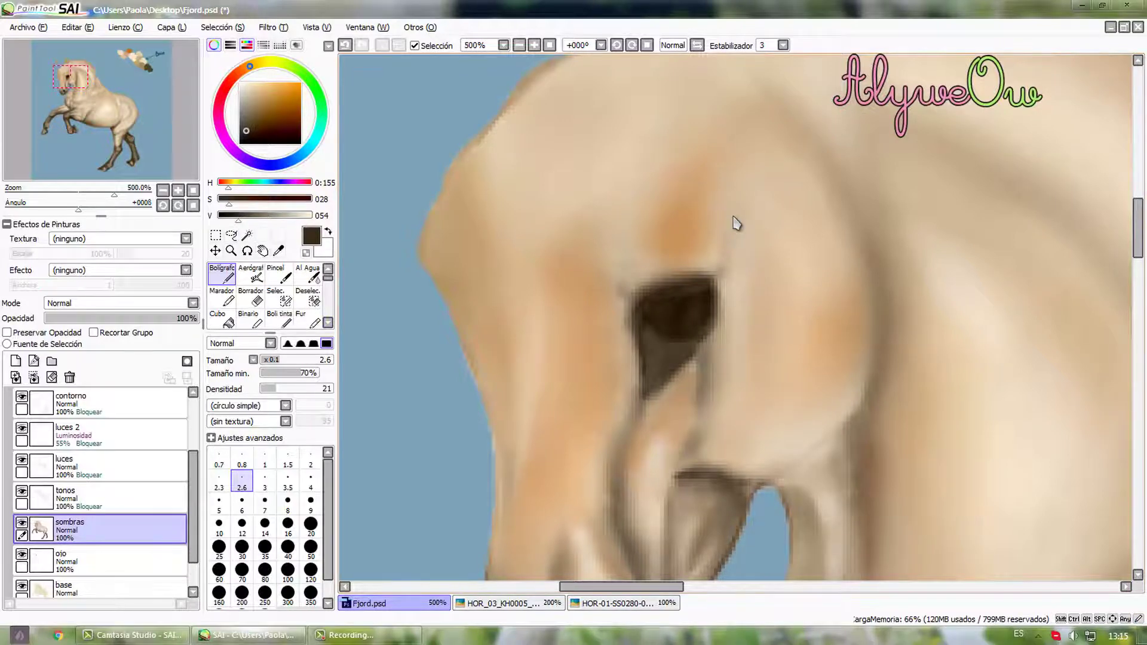
pyautogui.keyDown('alt'); pyautogui.click(735, 220); pyautogui.keyUp('alt')
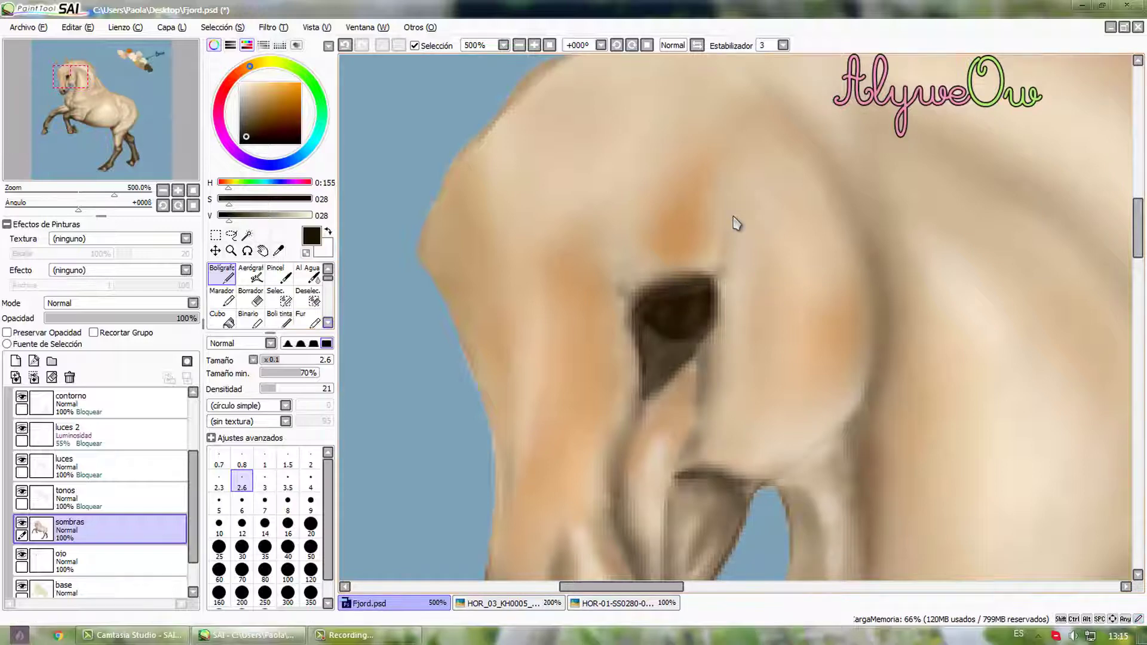
# - Blend the dark strokes along the eye's lower edge with the Desenf. blur brush at size 5
pyautogui.scroll(-2, 308, 298)
pyautogui.click(308, 320)
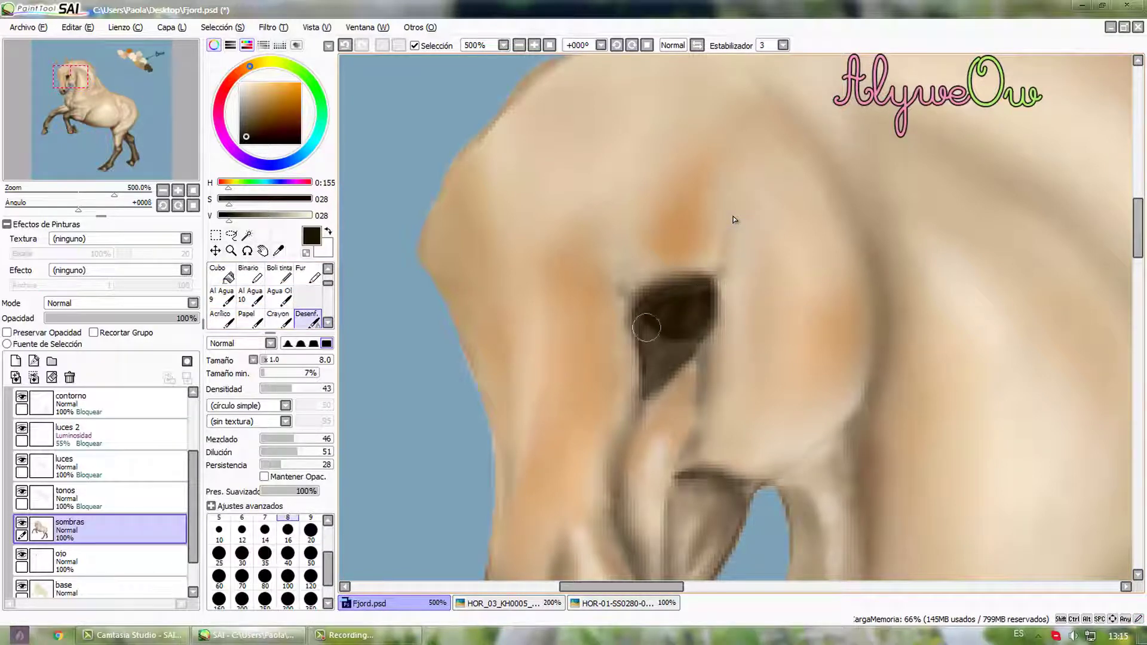
pyautogui.press(']')
pyautogui.press(']')
pyautogui.press(']')
pyautogui.press(']')
pyautogui.press('[')
pyautogui.press('[')
pyautogui.press('[')
pyautogui.press('[')
pyautogui.press('[')
pyautogui.press('[')
pyautogui.press('[')
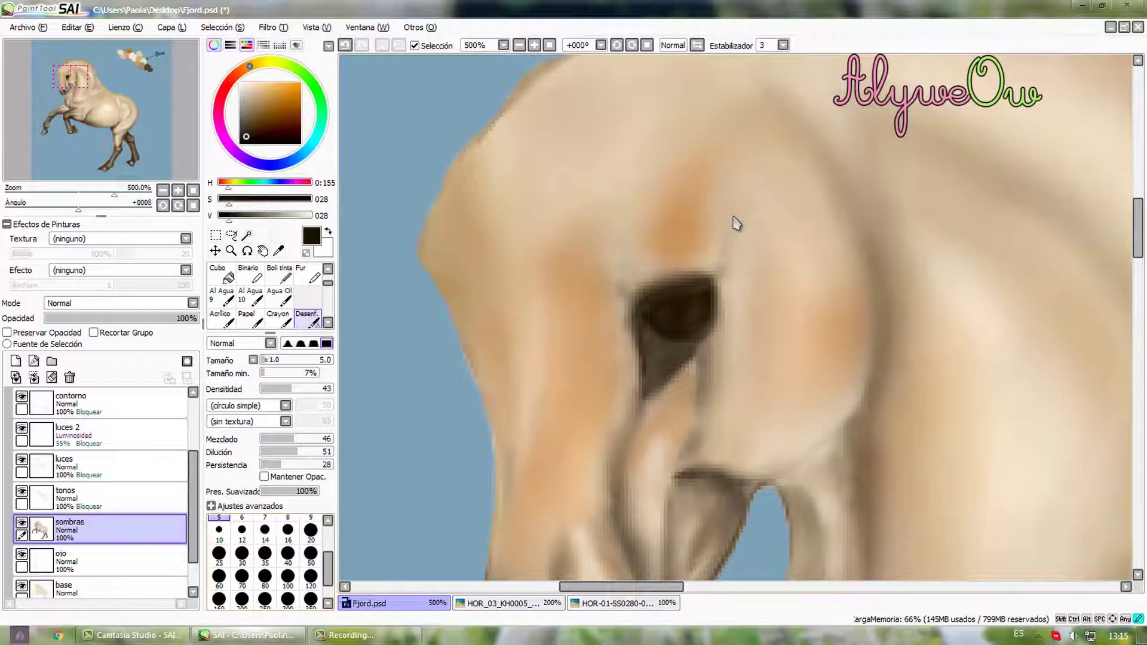
pyautogui.moveTo(653, 312); pyautogui.dragTo(664, 325)
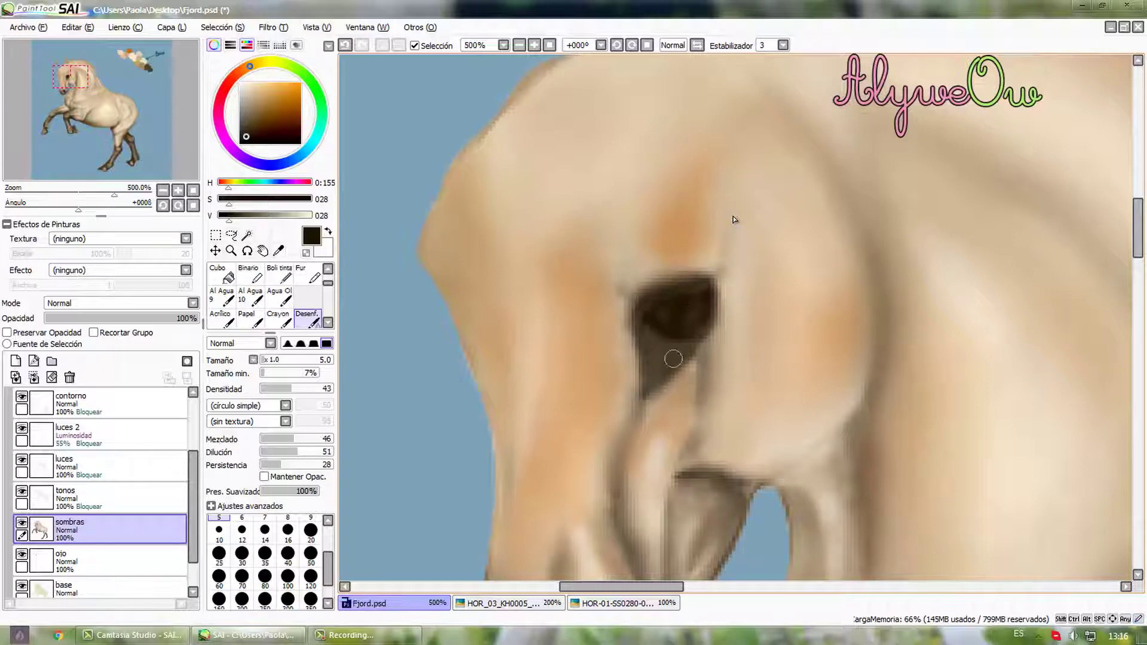
pyautogui.click(328, 269)
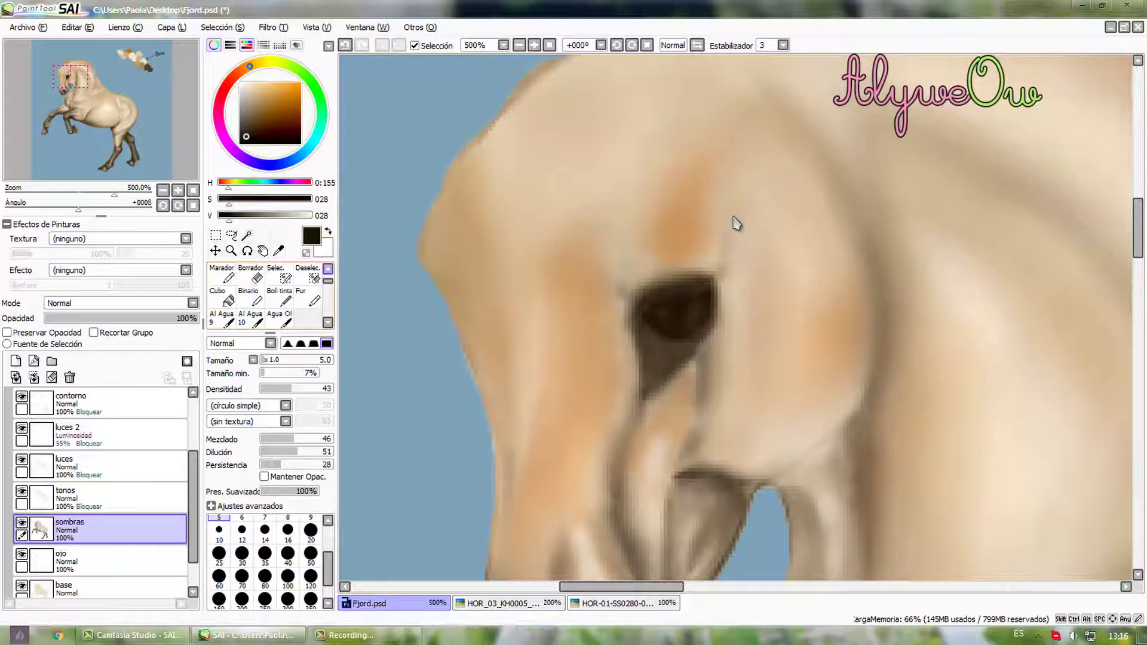
pyautogui.click(328, 268)
pyautogui.click(222, 274)
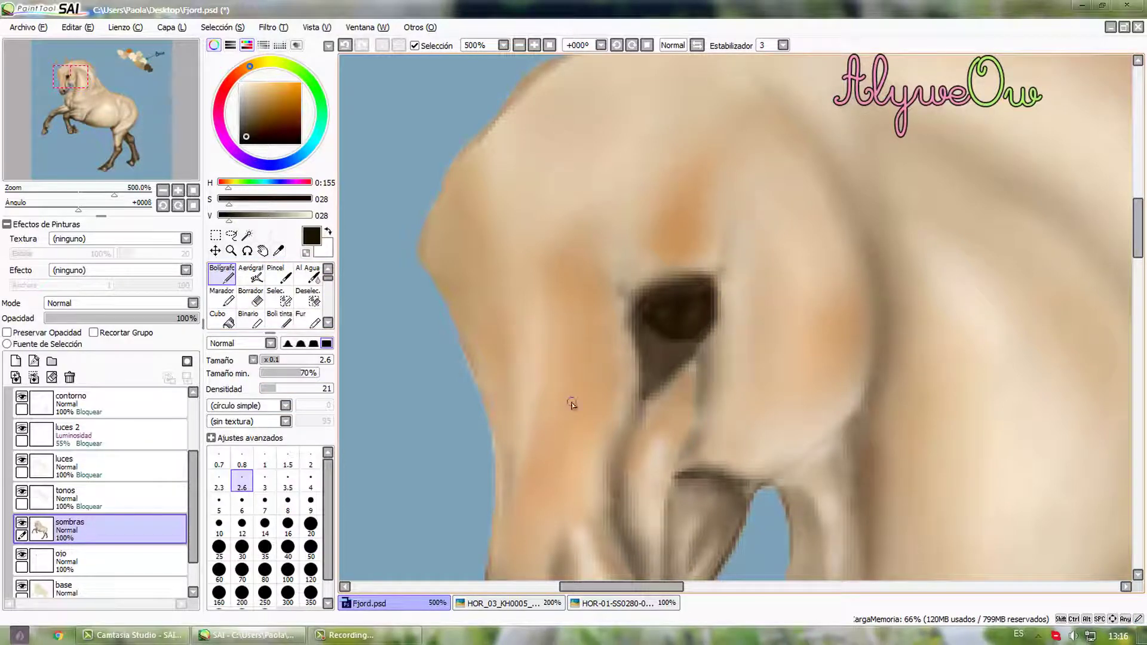
pyautogui.scroll(-4, 687, 412)
pyautogui.scroll(-1, 787, 438)
pyautogui.scroll(4, 723, 413)
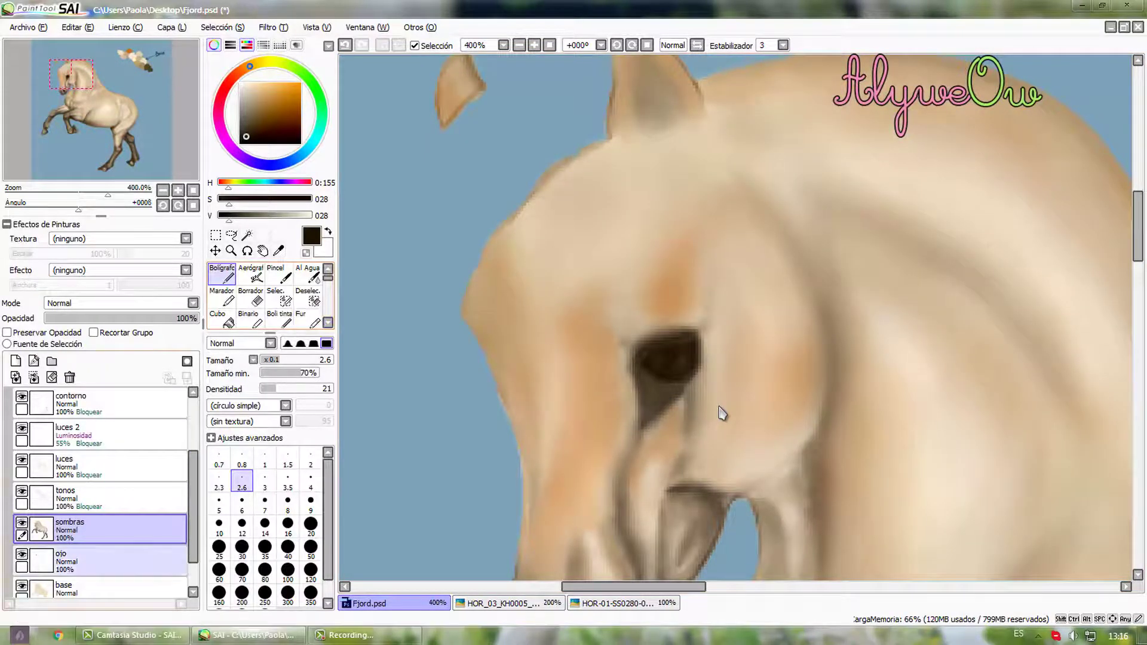
pyautogui.click(100, 560)
pyautogui.scroll(-2, 308, 319)
pyautogui.click(308, 319)
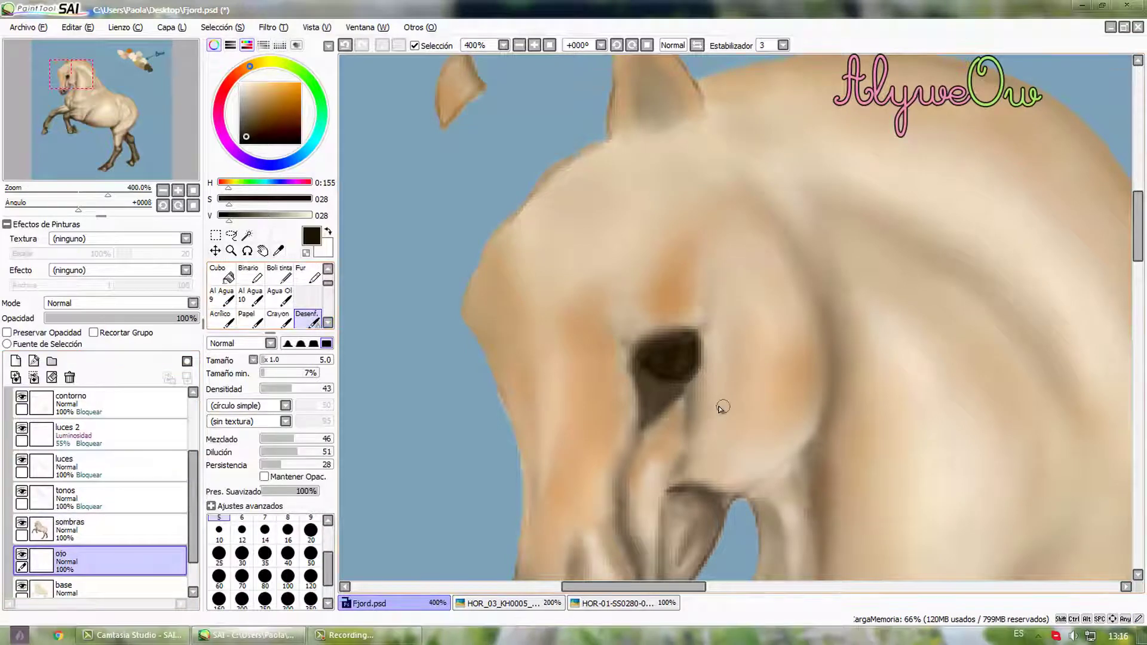
pyautogui.press('Up')
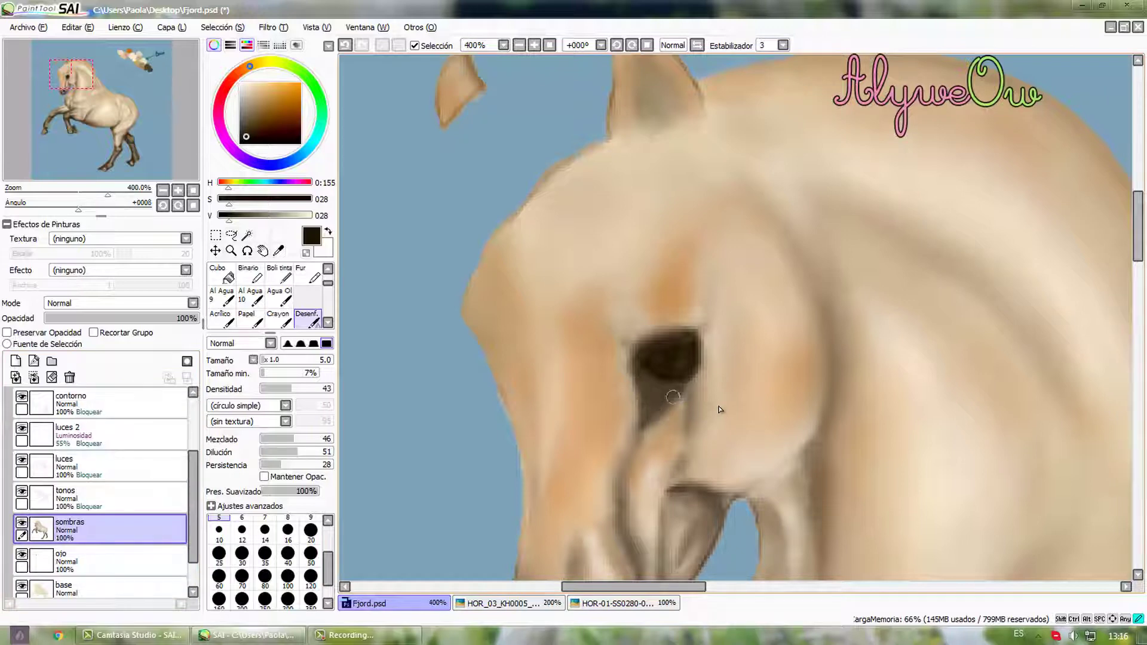
# - Shade the eye's lower corner and the creases beside the upper lid on sombras, using the Al Agua 10 brush at size 7
pyautogui.click(250, 296)
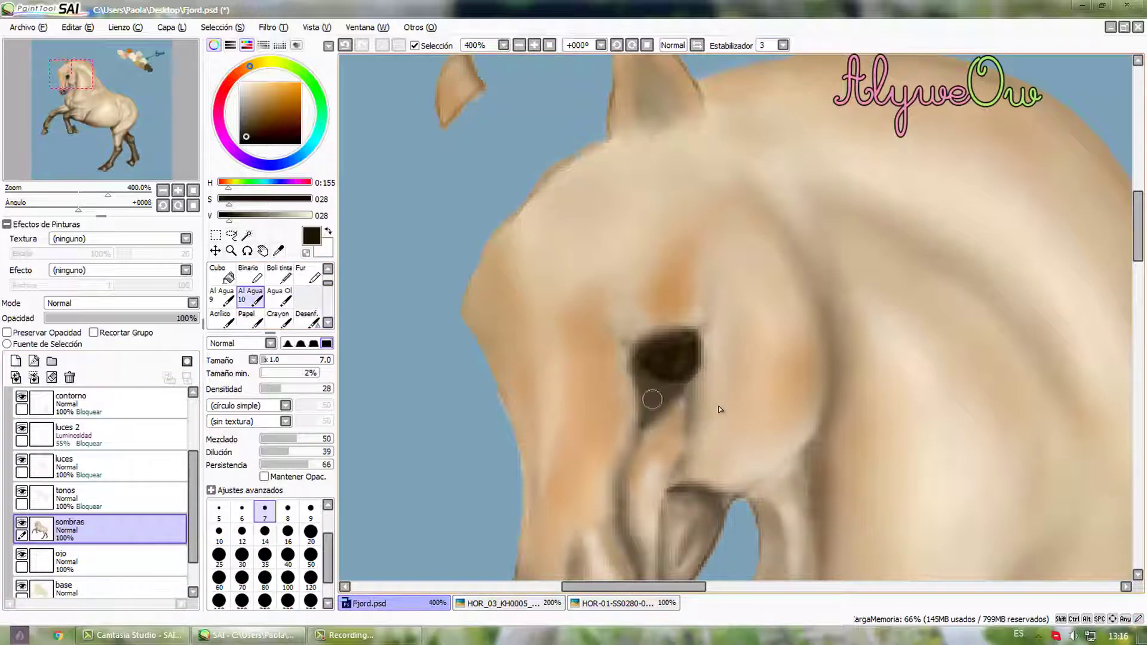
pyautogui.moveTo(652, 399); pyautogui.dragTo(649, 378)
pyautogui.moveTo(645, 395)
pyautogui.mouseDown()
pyautogui.moveTo(637, 351)
pyautogui.moveTo(639, 428)
pyautogui.moveTo(643, 405)
pyautogui.moveTo(680, 392)
pyautogui.moveTo(648, 437)
pyautogui.moveTo(704, 356)
pyautogui.moveTo(704, 327)
pyautogui.moveTo(668, 332)
pyautogui.moveTo(709, 316)
pyautogui.moveTo(642, 350)
pyautogui.moveTo(615, 350)
pyautogui.moveTo(625, 317)
pyautogui.moveTo(643, 313)
pyautogui.moveTo(633, 325)
pyautogui.moveTo(634, 311)
pyautogui.moveTo(643, 326)
pyautogui.moveTo(622, 311)
pyautogui.mouseUp()
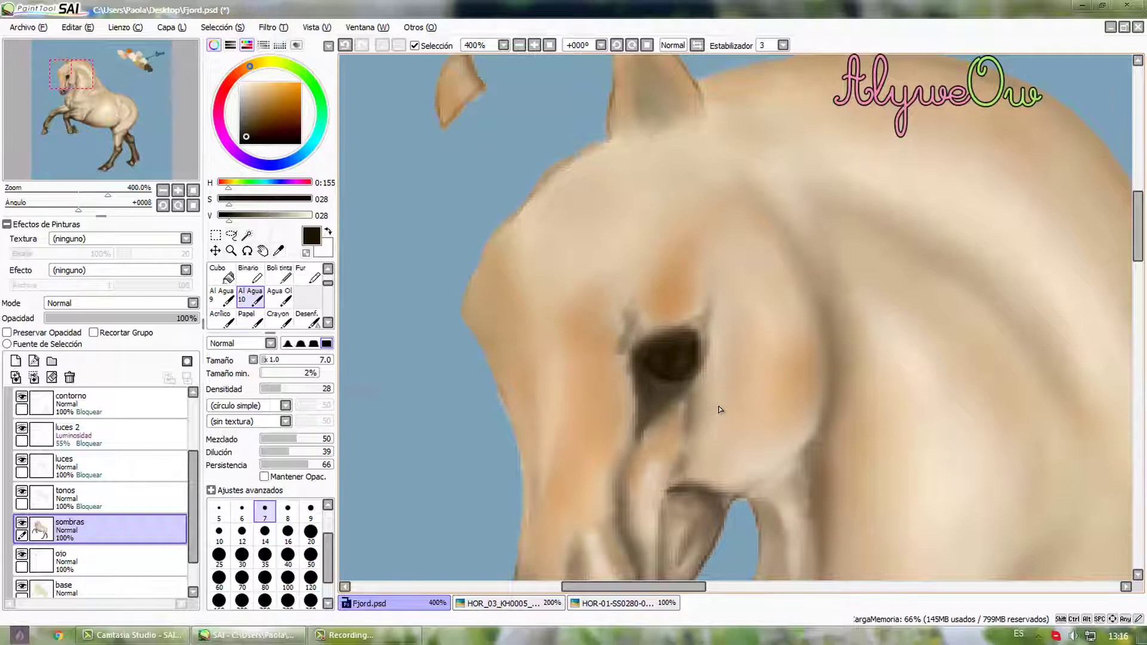
# - Soften the shading below and around the eye with the Desenf. blur brush at size 16
pyautogui.click(307, 320)
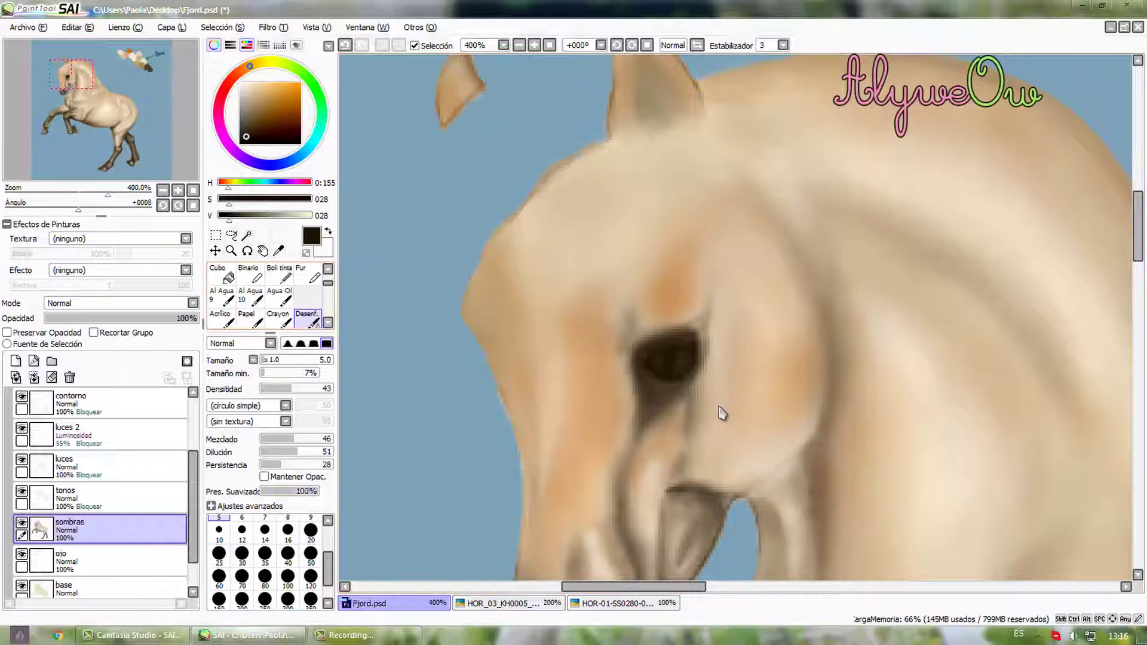
pyautogui.click(288, 532)
pyautogui.moveTo(648, 417)
pyautogui.mouseDown()
pyautogui.moveTo(618, 370)
pyautogui.moveTo(659, 420)
pyautogui.moveTo(634, 454)
pyautogui.moveTo(651, 434)
pyautogui.moveTo(621, 352)
pyautogui.moveTo(635, 292)
pyautogui.moveTo(615, 345)
pyautogui.moveTo(651, 309)
pyautogui.moveTo(710, 293)
pyautogui.moveTo(649, 326)
pyautogui.moveTo(628, 320)
pyautogui.moveTo(636, 316)
pyautogui.moveTo(674, 419)
pyautogui.moveTo(658, 410)
pyautogui.moveTo(640, 446)
pyautogui.moveTo(667, 418)
pyautogui.moveTo(665, 443)
pyautogui.moveTo(678, 421)
pyautogui.mouseUp()
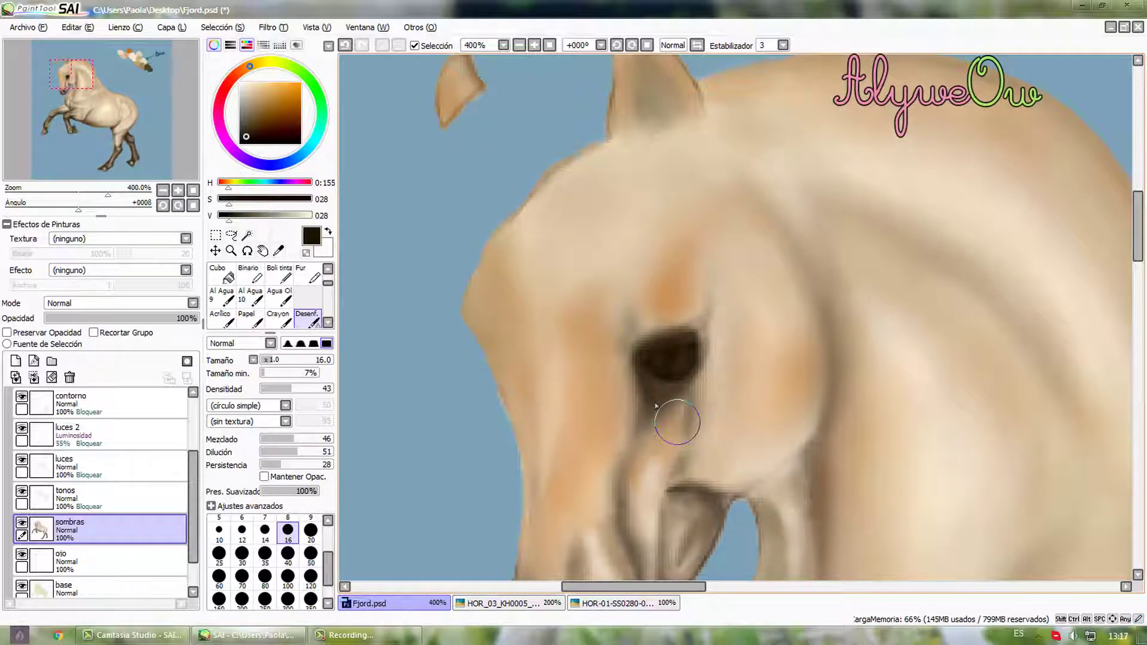
# - Deepen the eye's lower corner with the Bolígrafo brush at size 2.6 and density 51
pyautogui.scroll(-5, 706, 394)
pyautogui.scroll(8, 766, 416)
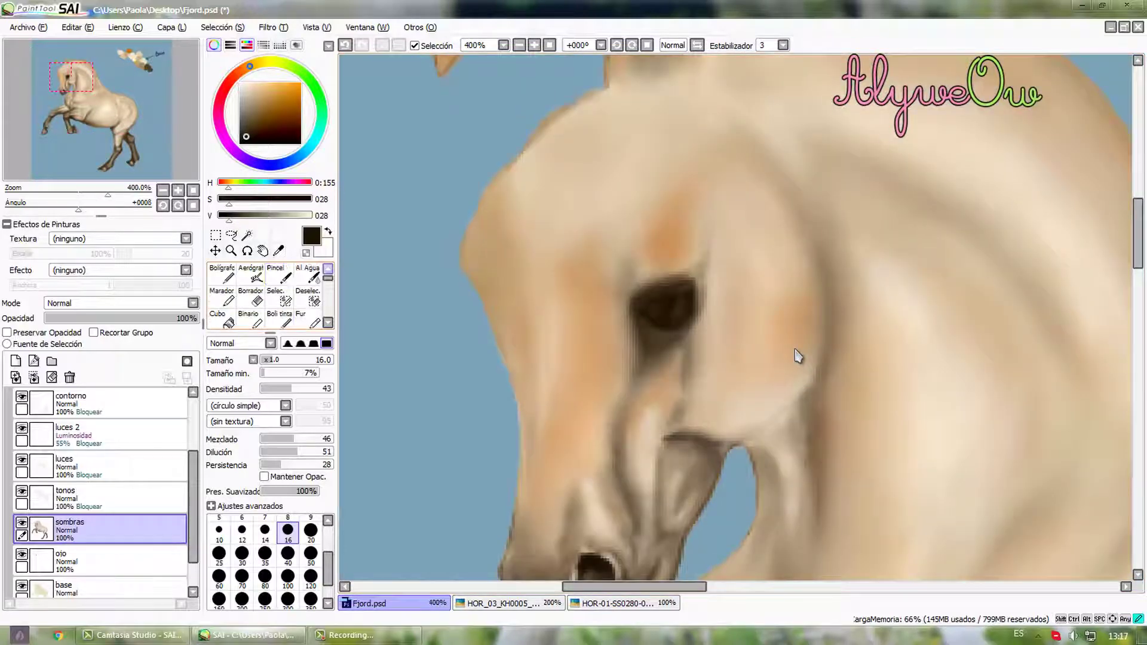
pyautogui.press('n')
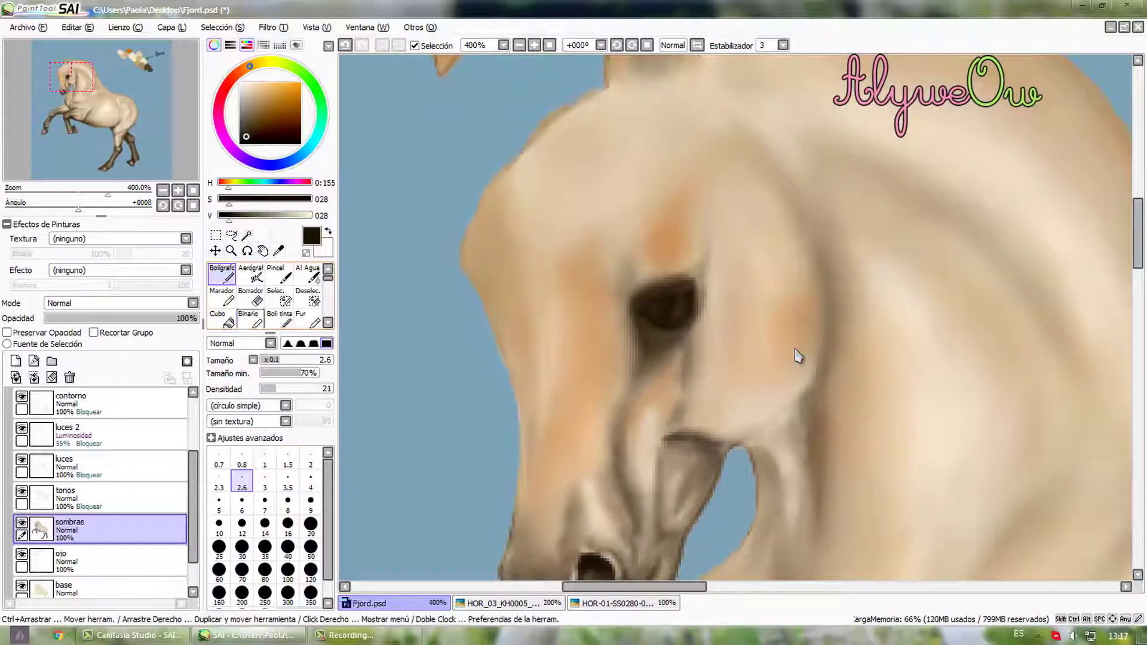
pyautogui.click(297, 389)
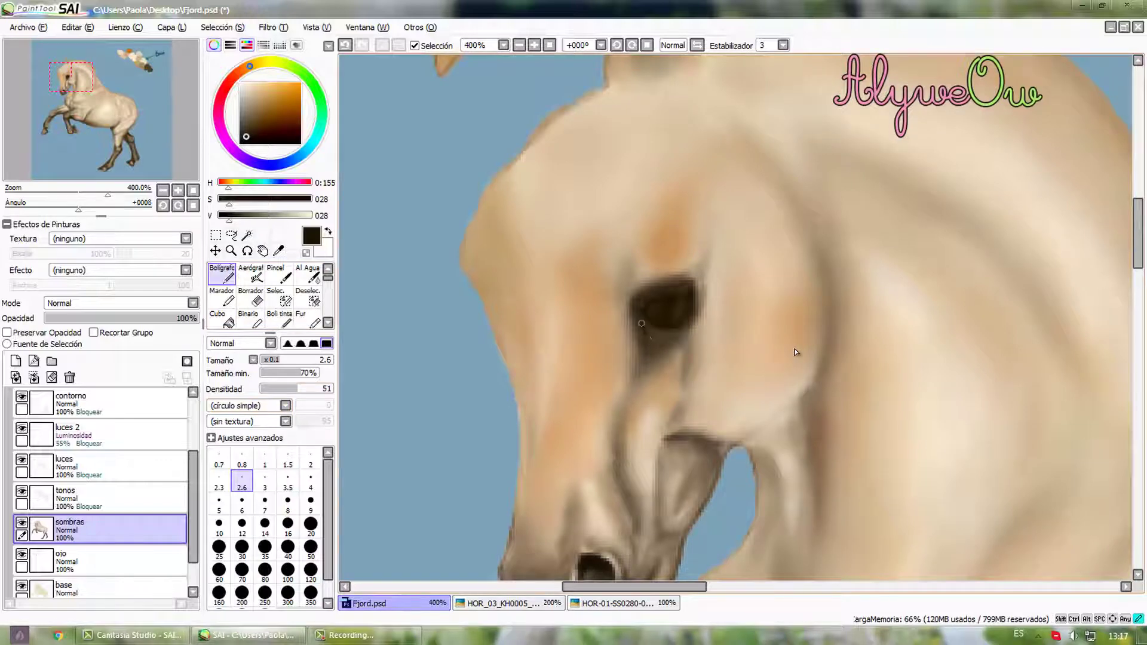
pyautogui.moveTo(652, 345); pyautogui.dragTo(644, 363)
# - Blend the darkened lower corner into the eye with the Desenf. blur brush at size 14
pyautogui.click(328, 322)
pyautogui.click(308, 319)
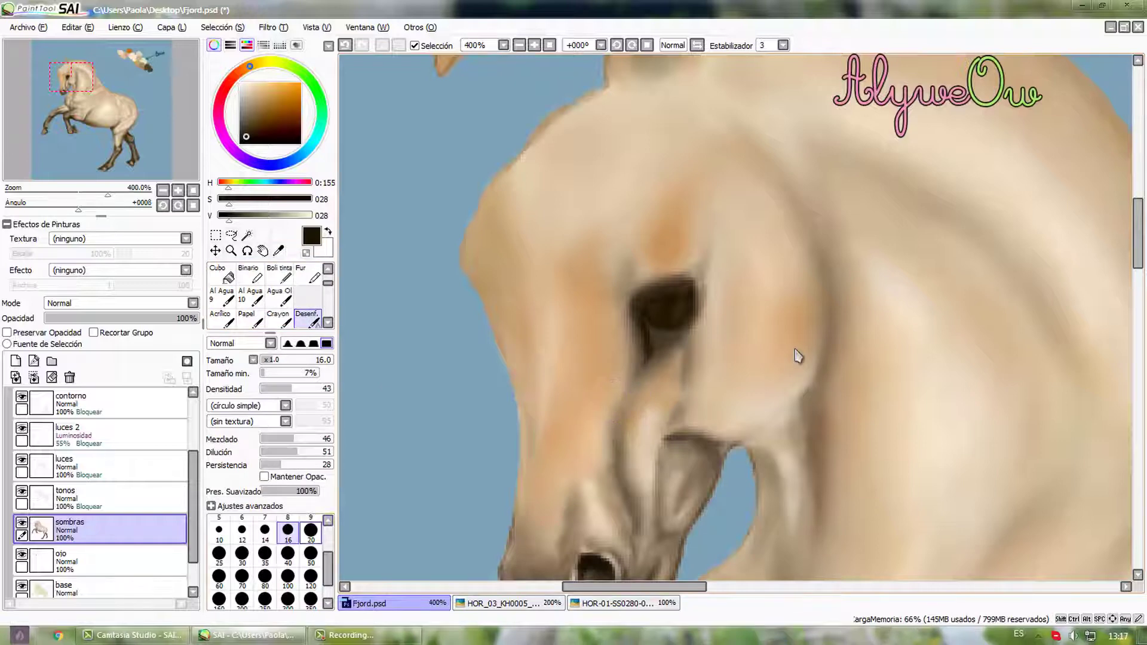
pyautogui.click(265, 532)
pyautogui.moveTo(652, 345)
pyautogui.mouseDown()
pyautogui.moveTo(650, 334)
pyautogui.moveTo(641, 359)
pyautogui.moveTo(662, 318)
pyautogui.mouseUp()
# - Turn on Preservar Opacidad for both the sombras and ojo layers
pyautogui.scroll(-3, 794, 317)
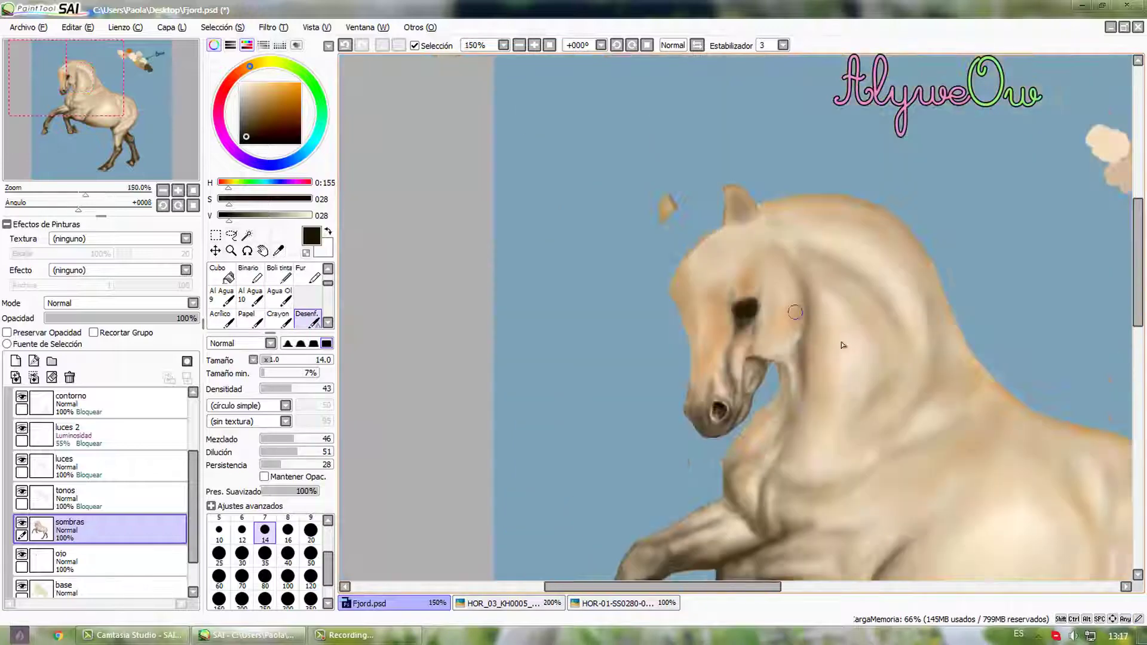
pyautogui.scroll(2, 836, 338)
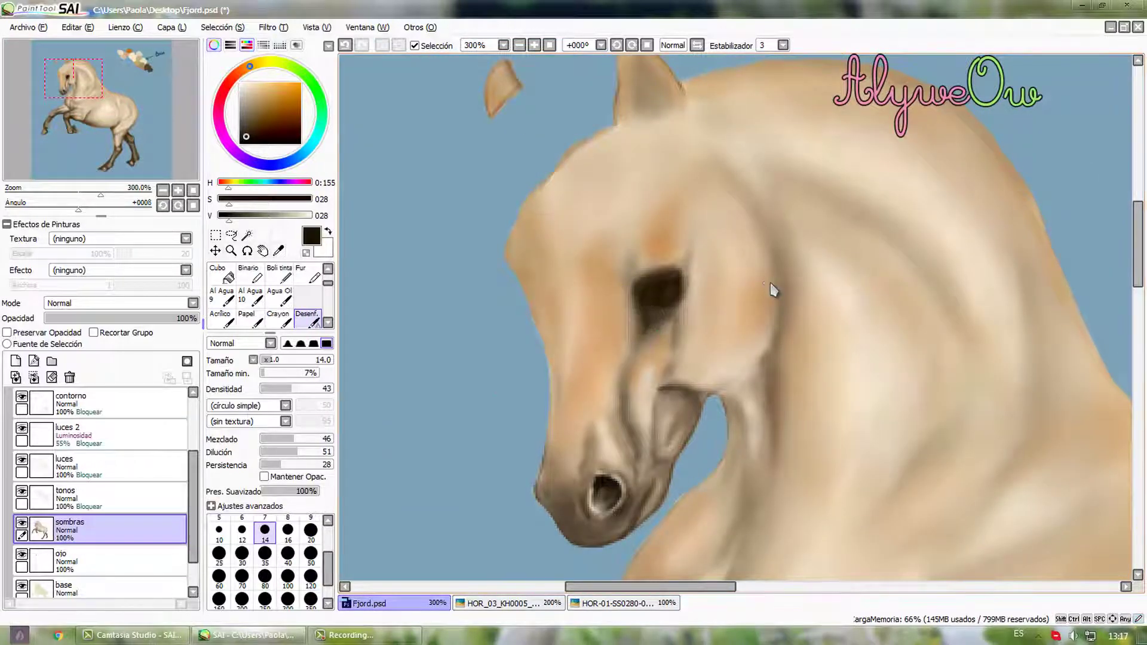
pyautogui.click(107, 435)
pyautogui.click(107, 529)
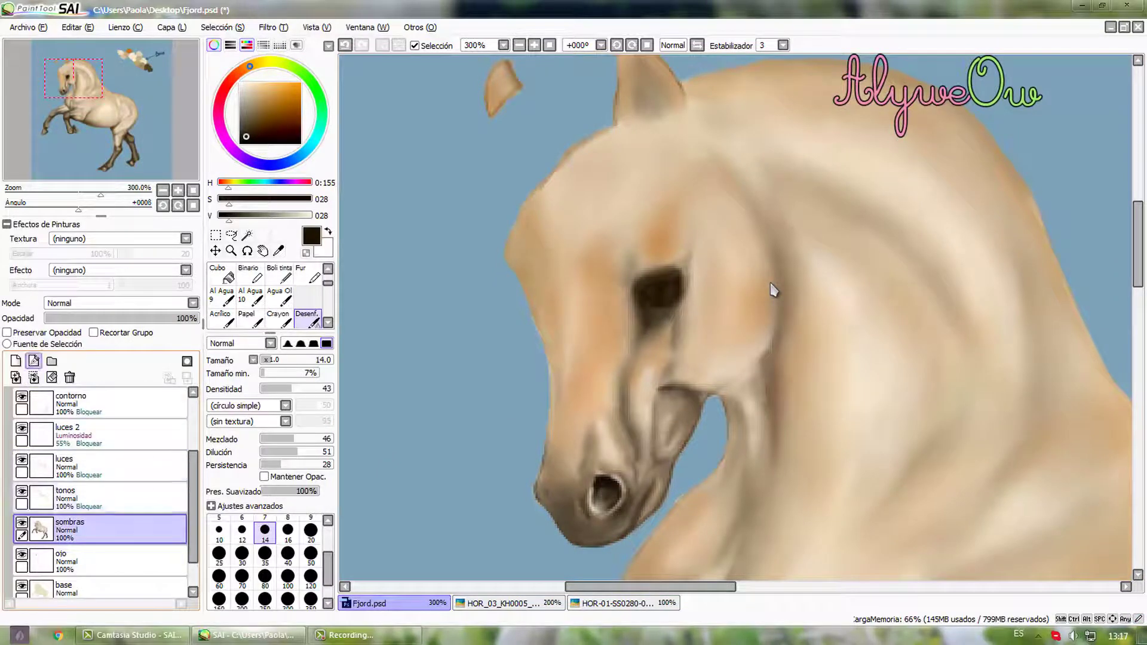
pyautogui.click(47, 333)
pyautogui.click(108, 562)
pyautogui.click(47, 332)
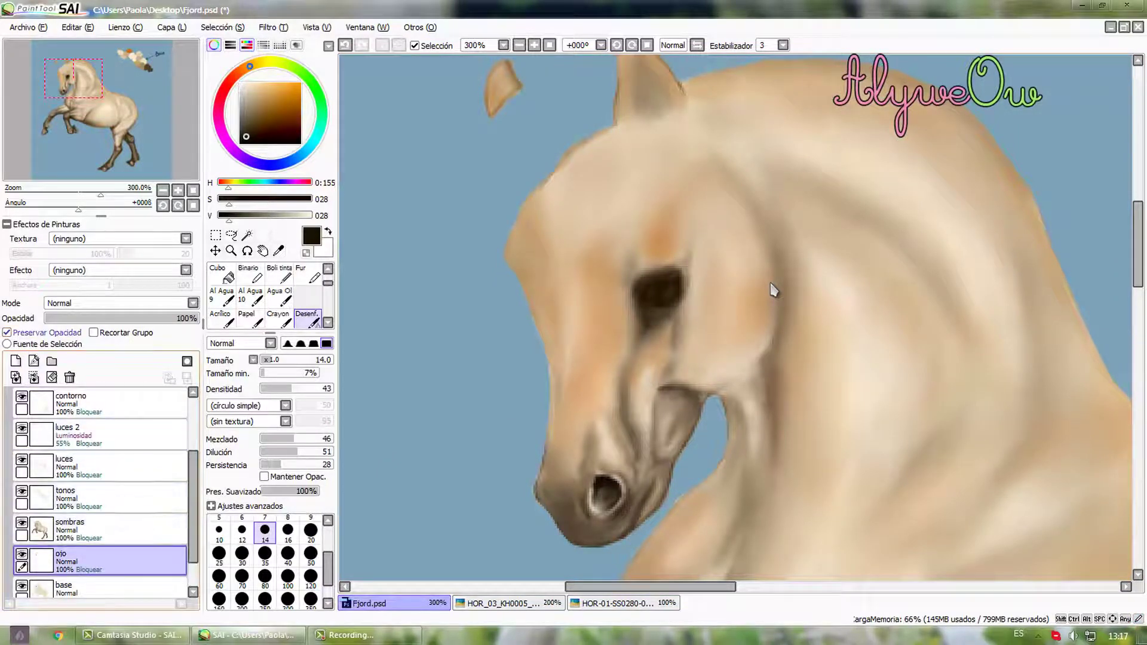
# - On the luces 2 layer, set an off-white of saturation 10 and value 252 with the Aerógrafo brush at density 51
pyautogui.click(108, 435)
pyautogui.moveTo(286, 216); pyautogui.dragTo(310, 215)
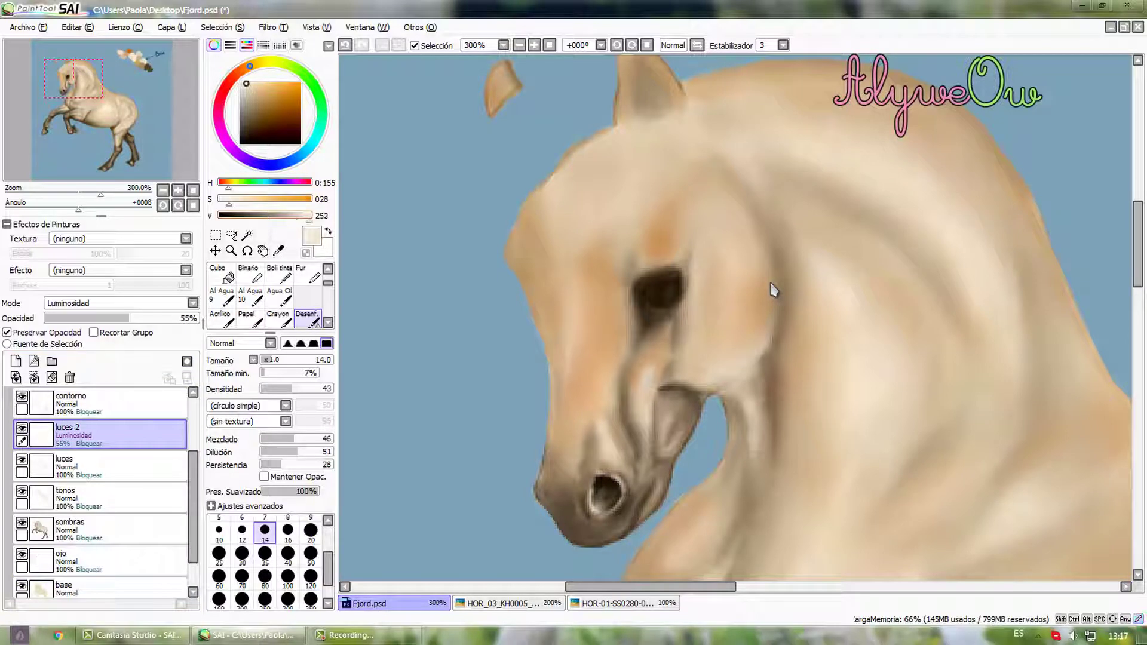
pyautogui.keyDown('alt'); pyautogui.click(772, 288); pyautogui.keyUp('alt')
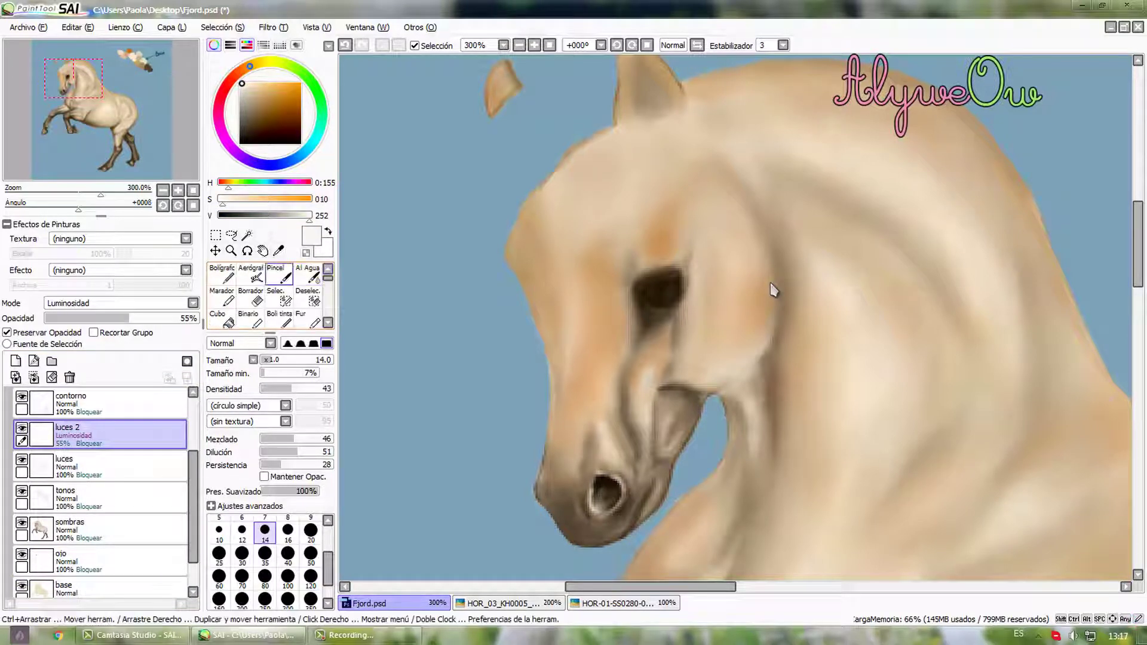
pyautogui.press('v')
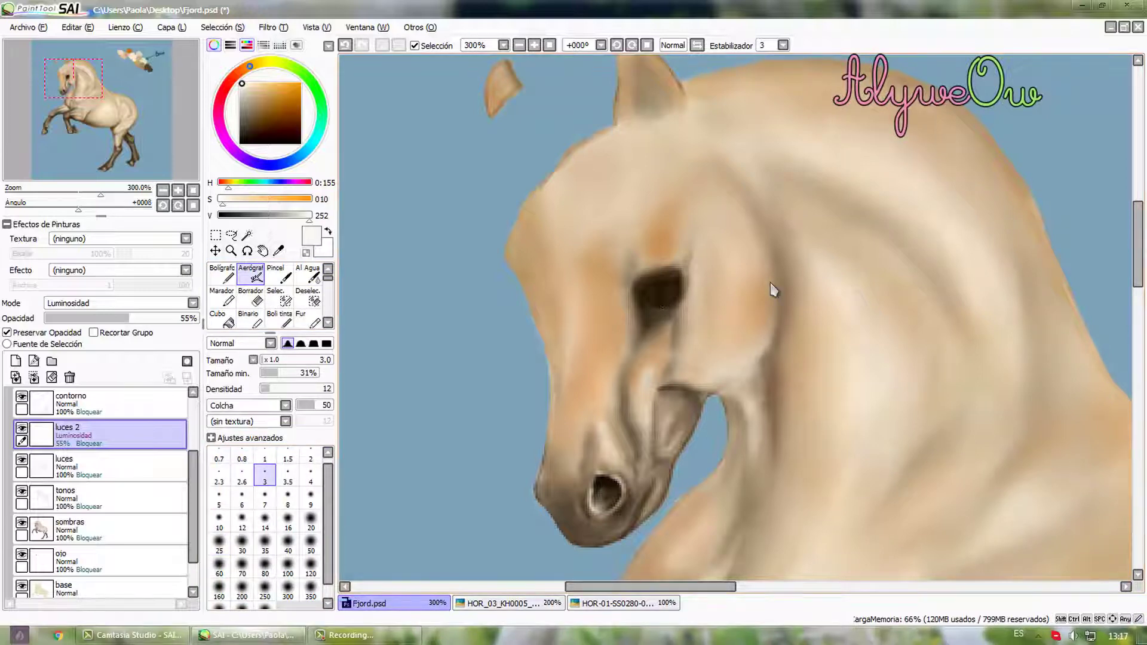
pyautogui.moveTo(269, 389); pyautogui.dragTo(298, 389)
# - Try a highlight across the eye with the Aerógrafo brush at size 16, and undo the stroke
pyautogui.press(']')
pyautogui.press(']')
pyautogui.press(']')
pyautogui.press(']')
pyautogui.press(']')
pyautogui.press(']')
pyautogui.press(']')
pyautogui.press(']')
pyautogui.press(']')
pyautogui.press(']')
pyautogui.press(']')
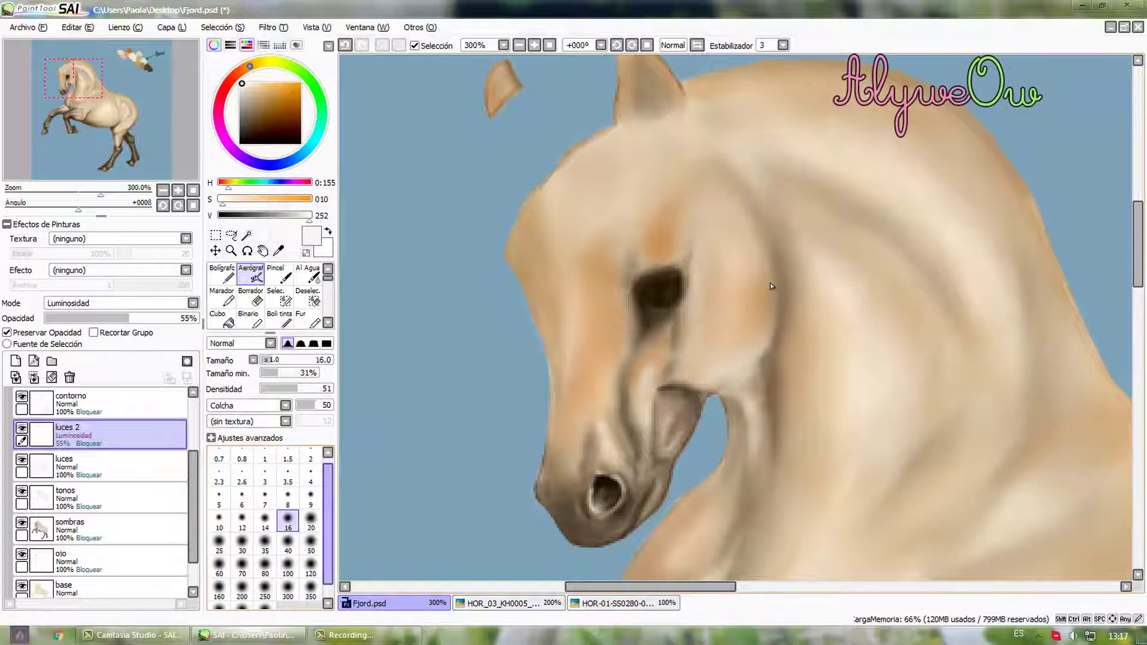
pyautogui.moveTo(672, 286); pyautogui.dragTo(660, 296)
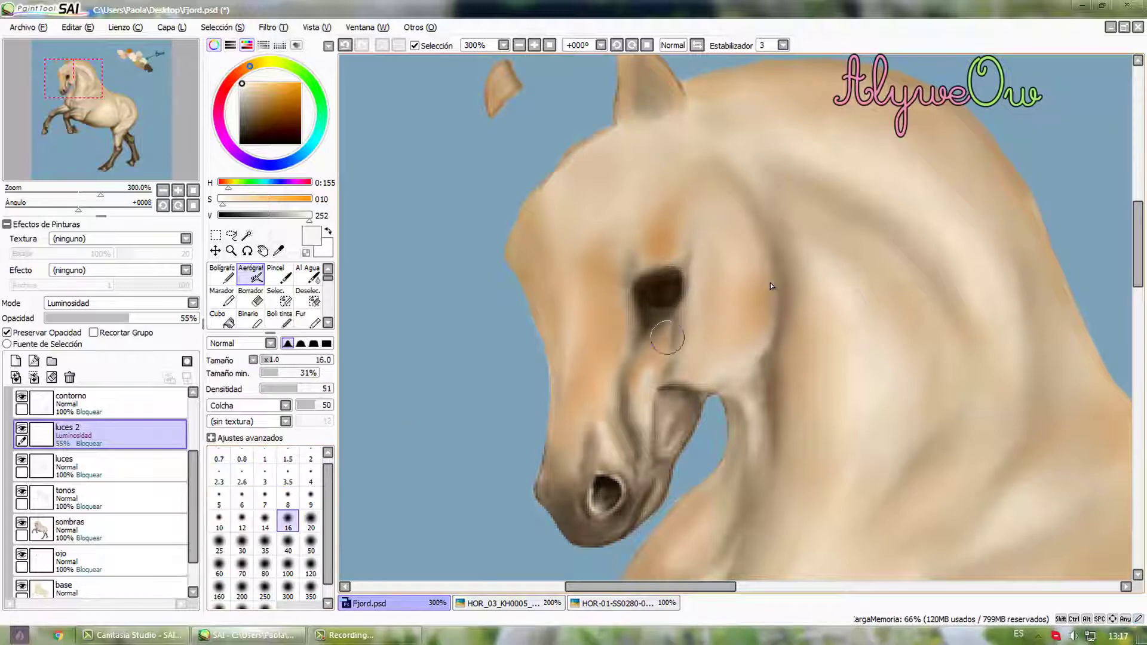
pyautogui.hotkey('ctrl', 'z')
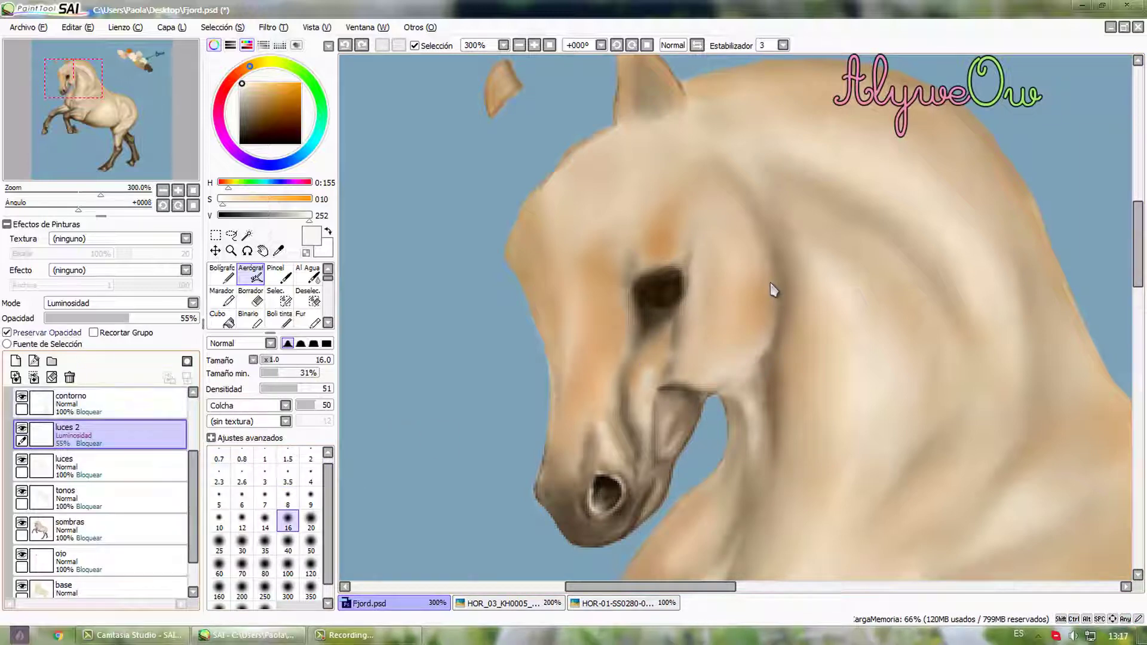
# - Turn off Preservar Opacidad on luces 2 and paint the eye's light reflections with the Aerógrafo brush at sizes 7 and 3
pyautogui.click(47, 333)
pyautogui.click(265, 499)
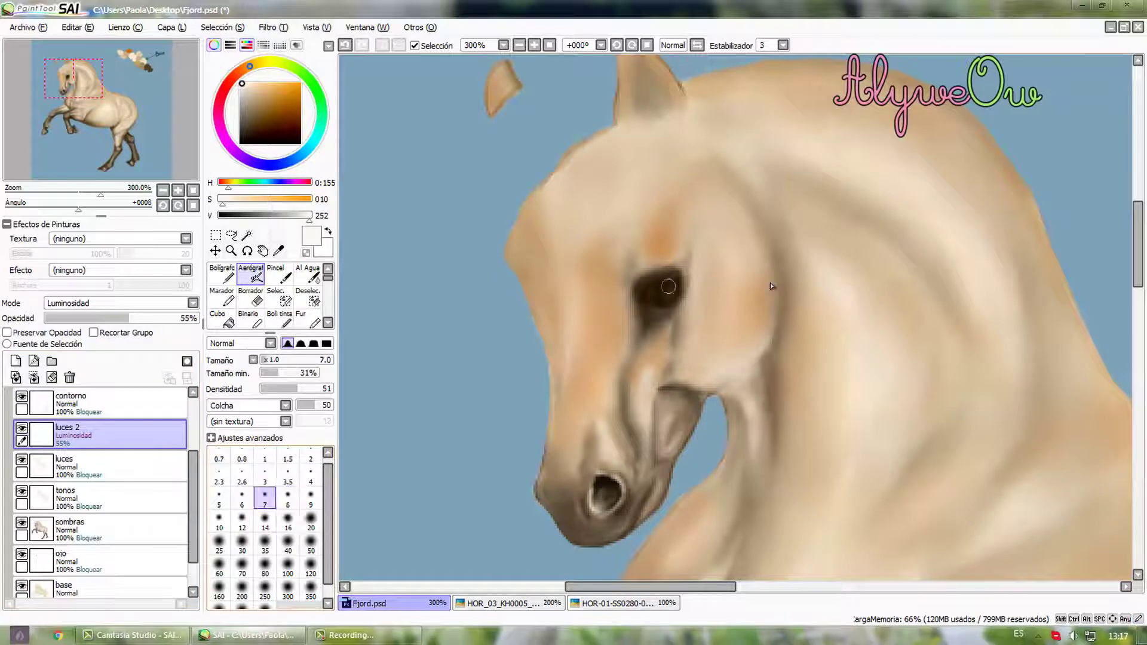
pyautogui.moveTo(669, 286); pyautogui.dragTo(666, 297)
pyautogui.click(265, 478)
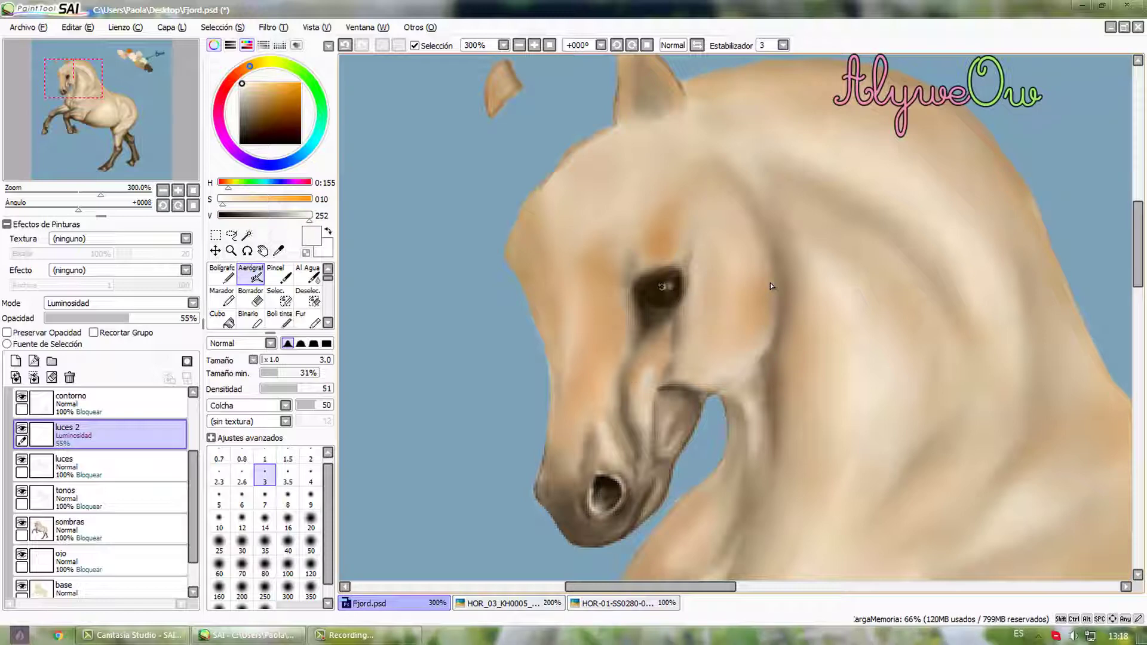
pyautogui.moveTo(658, 299); pyautogui.dragTo(658, 303)
pyautogui.scroll(2, 770, 282)
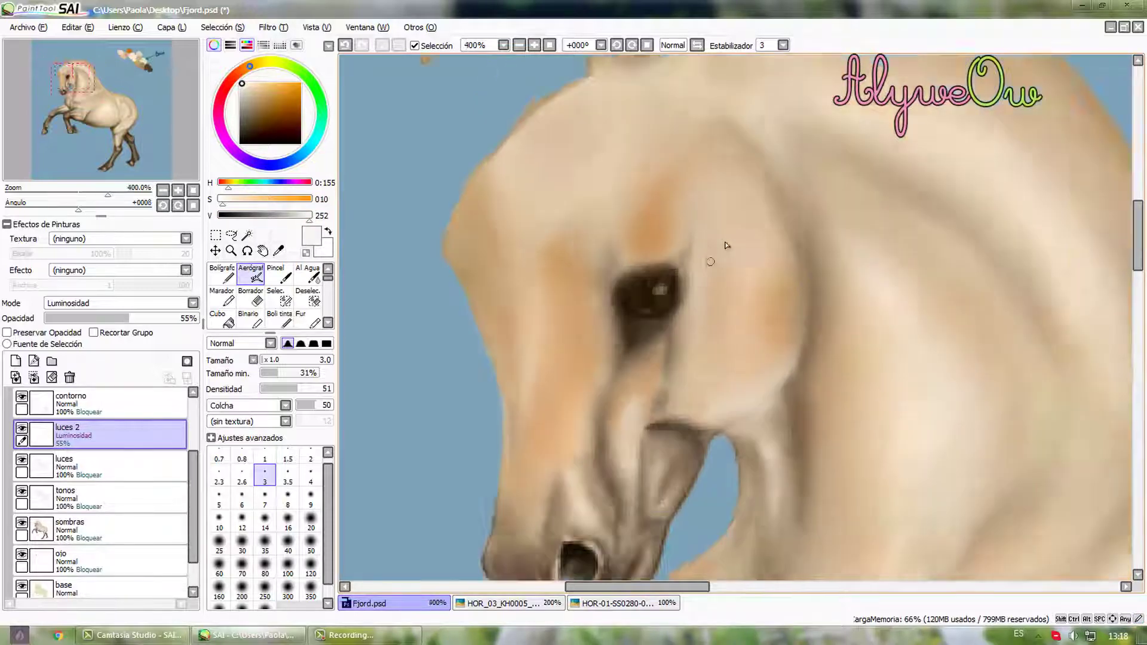
# - Brighten the eye's main reflection in pure white (saturation 0, value 255) with the Aerógrafo brush, using sizes 1 and 8
pyautogui.press('[')
pyautogui.press('[')
pyautogui.press('[')
pyautogui.press('[')
pyautogui.press('[')
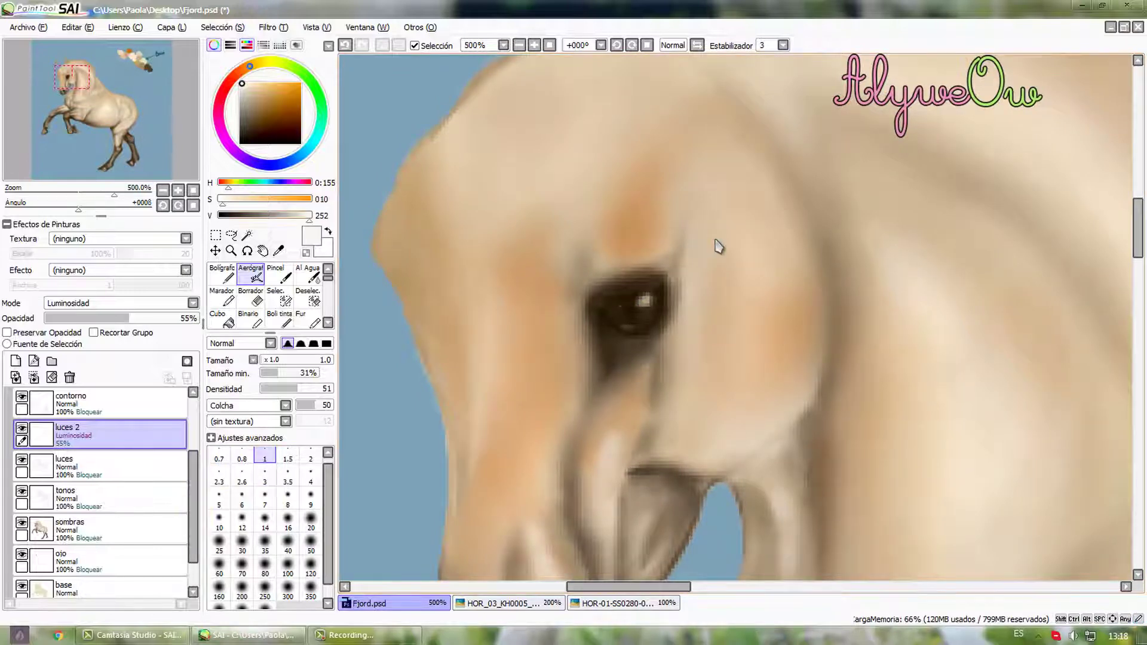
pyautogui.click(310, 216)
pyautogui.click(288, 496)
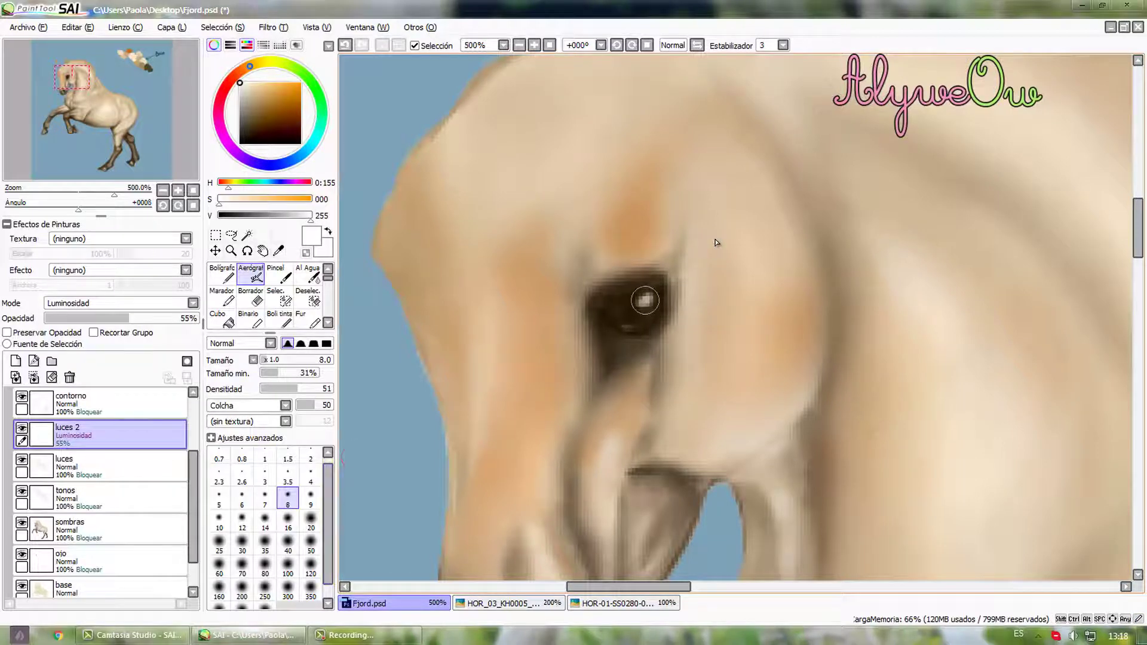
pyautogui.moveTo(640, 303)
pyautogui.mouseDown()
pyautogui.moveTo(669, 318)
pyautogui.moveTo(694, 366)
pyautogui.moveTo(658, 306)
pyautogui.moveTo(646, 292)
pyautogui.moveTo(640, 299)
pyautogui.moveTo(673, 301)
pyautogui.moveTo(644, 302)
pyautogui.mouseUp()
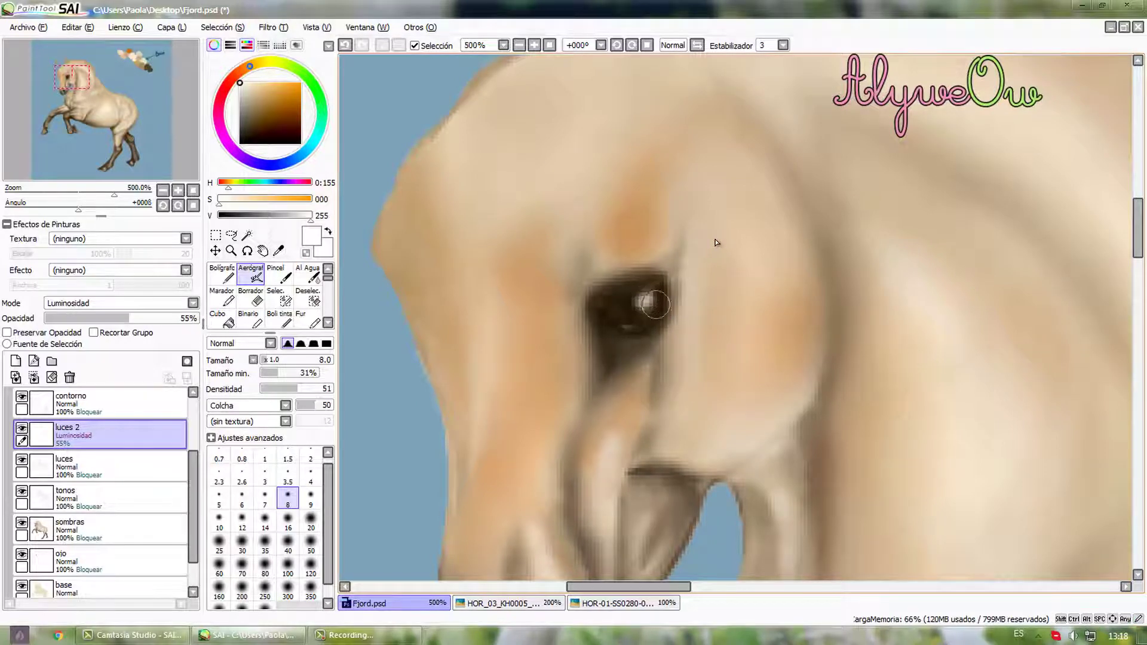
# - Add a small white reflection along the lower part of the eye with the Aerógrafo brush at size 4
pyautogui.click(265, 458)
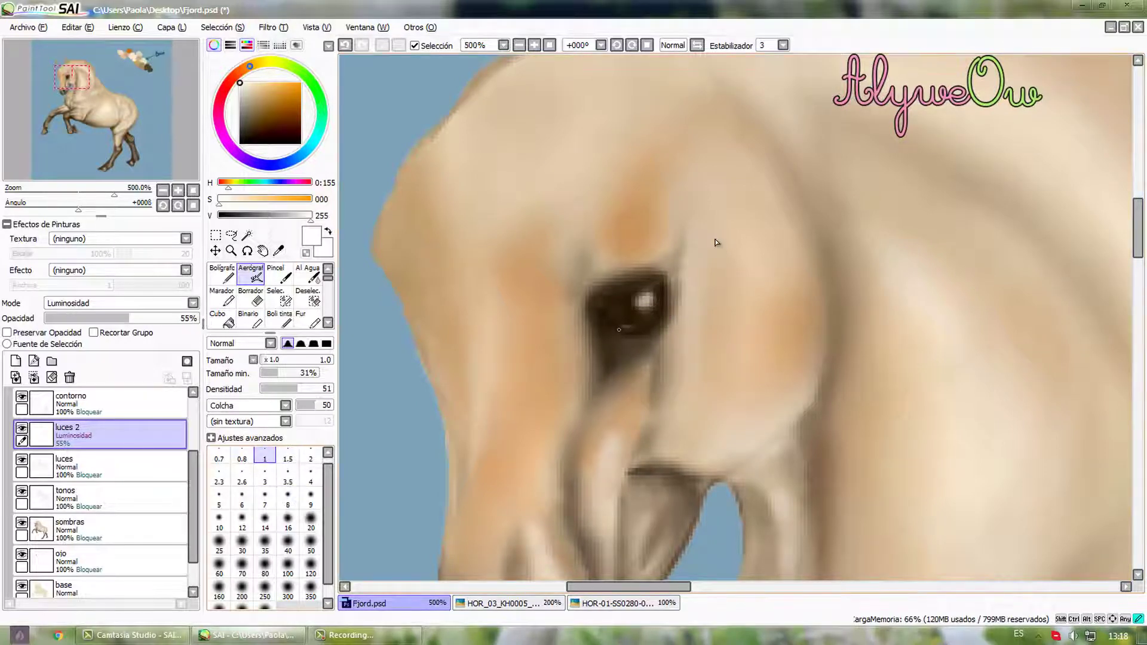
pyautogui.press(']')
pyautogui.press(']')
pyautogui.press(']')
pyautogui.press(']')
pyautogui.press(']')
pyautogui.press(']')
pyautogui.press(']')
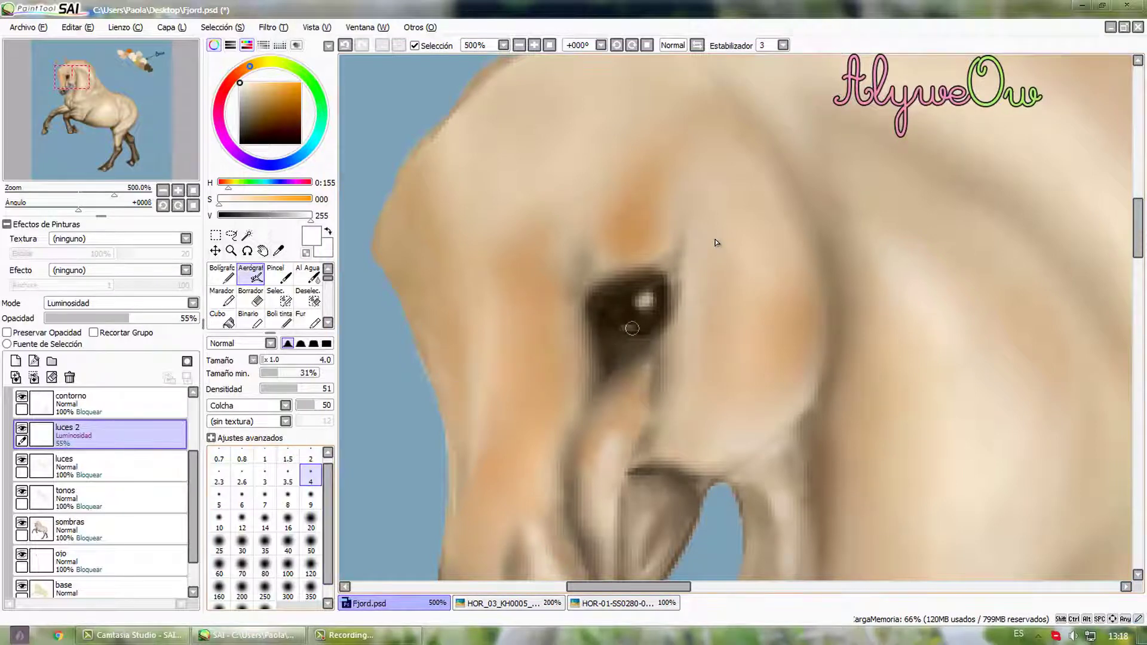
pyautogui.moveTo(625, 327); pyautogui.dragTo(634, 327)
pyautogui.scroll(-5, 717, 242)
pyautogui.scroll(-1, 785, 307)
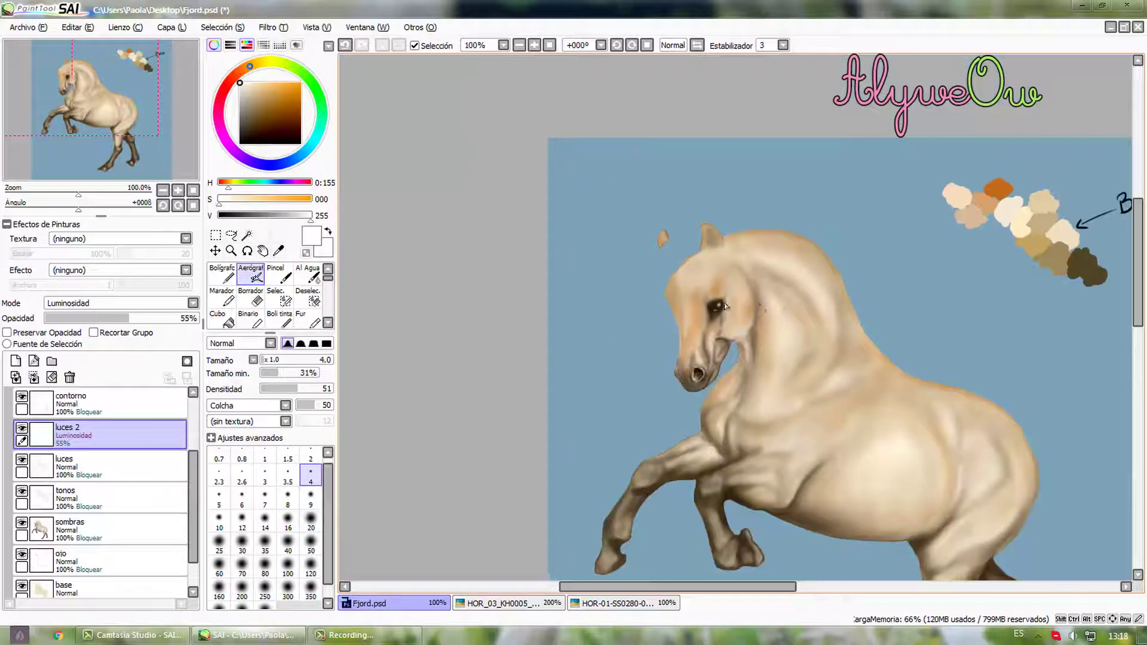
pyautogui.scroll(4, 753, 317)
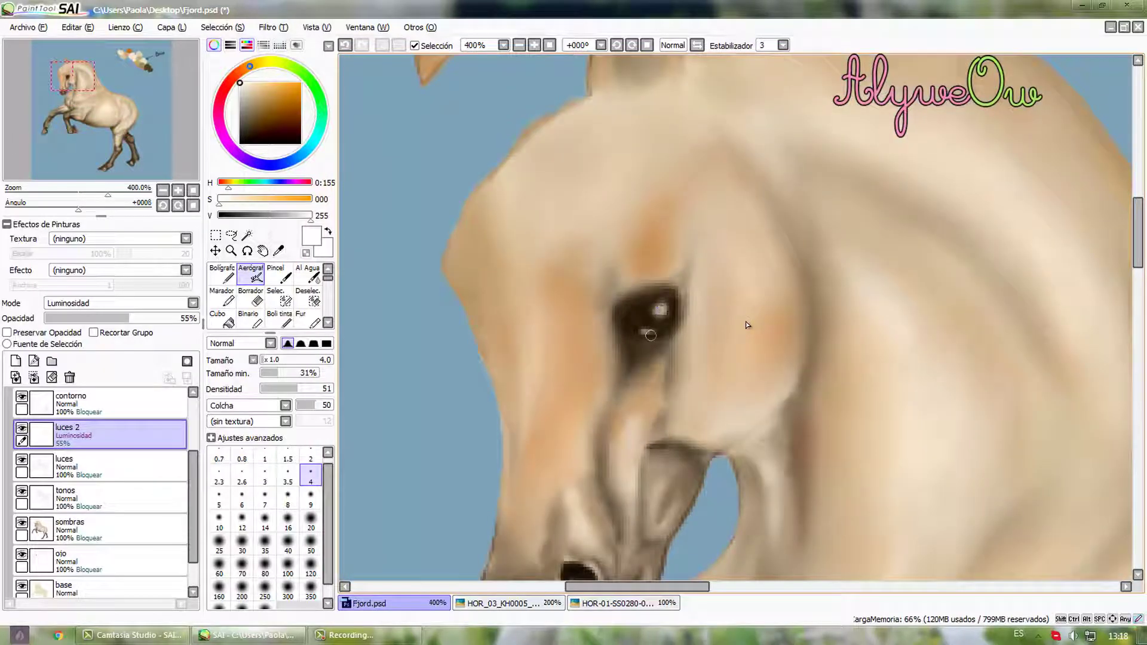
# - Soften the white reflections in the eye with the Desenf. blending brush at size 5
pyautogui.click(328, 322)
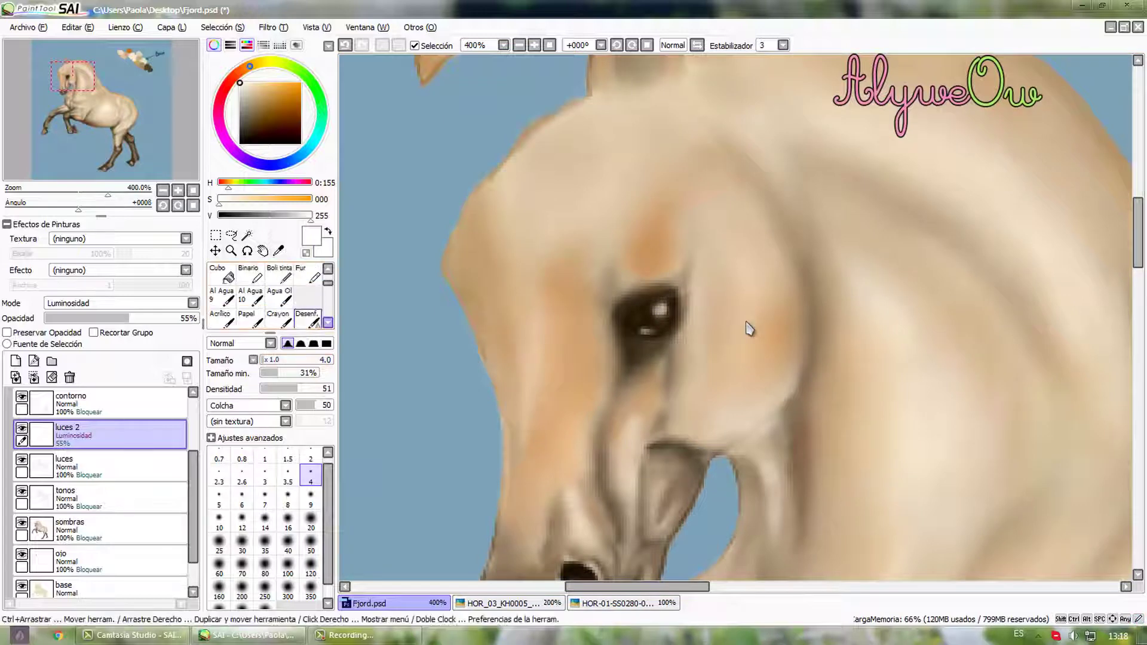
pyautogui.click(308, 320)
pyautogui.click(220, 518)
pyautogui.moveTo(644, 321)
pyautogui.mouseDown()
pyautogui.moveTo(663, 335)
pyautogui.moveTo(639, 334)
pyautogui.moveTo(654, 336)
pyautogui.mouseUp()
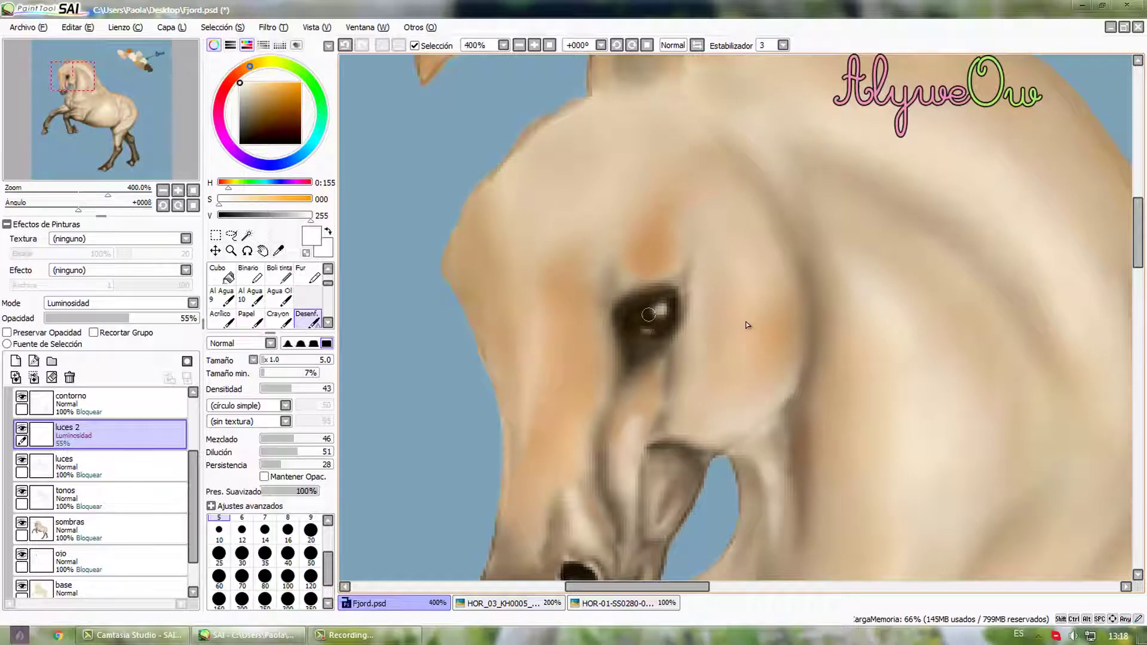
pyautogui.scroll(-4, 789, 302)
pyautogui.scroll(-1, 802, 289)
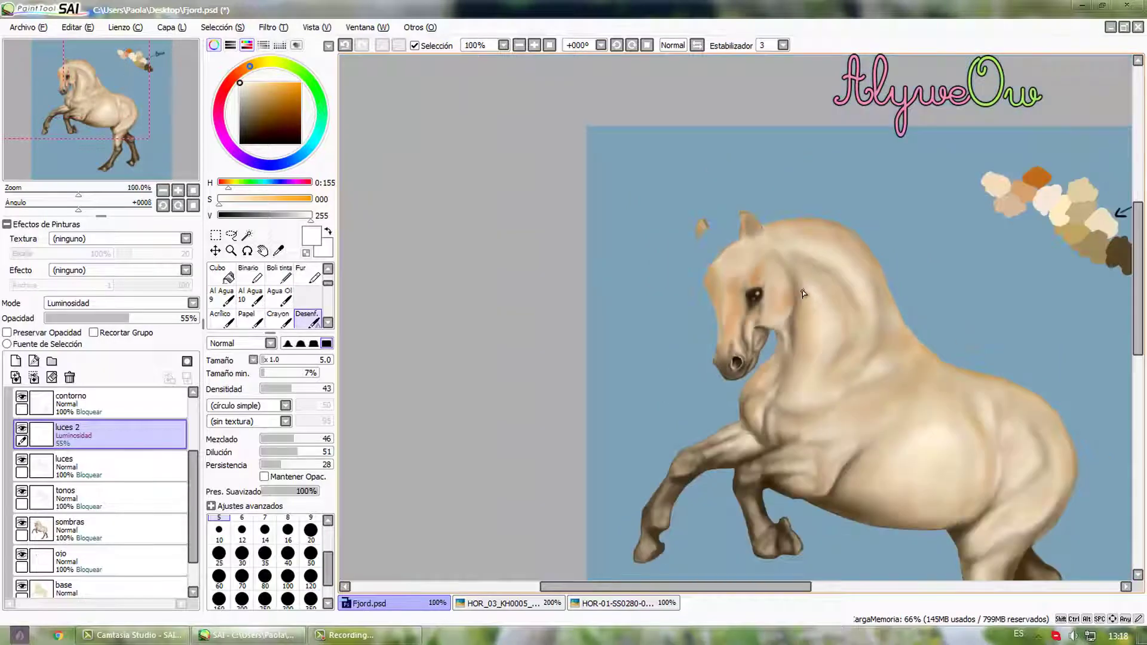
# - Activate the contorno layer and switch back to the Aerógrafo brush with the second edge shape at size 7
pyautogui.scroll(3, 787, 296)
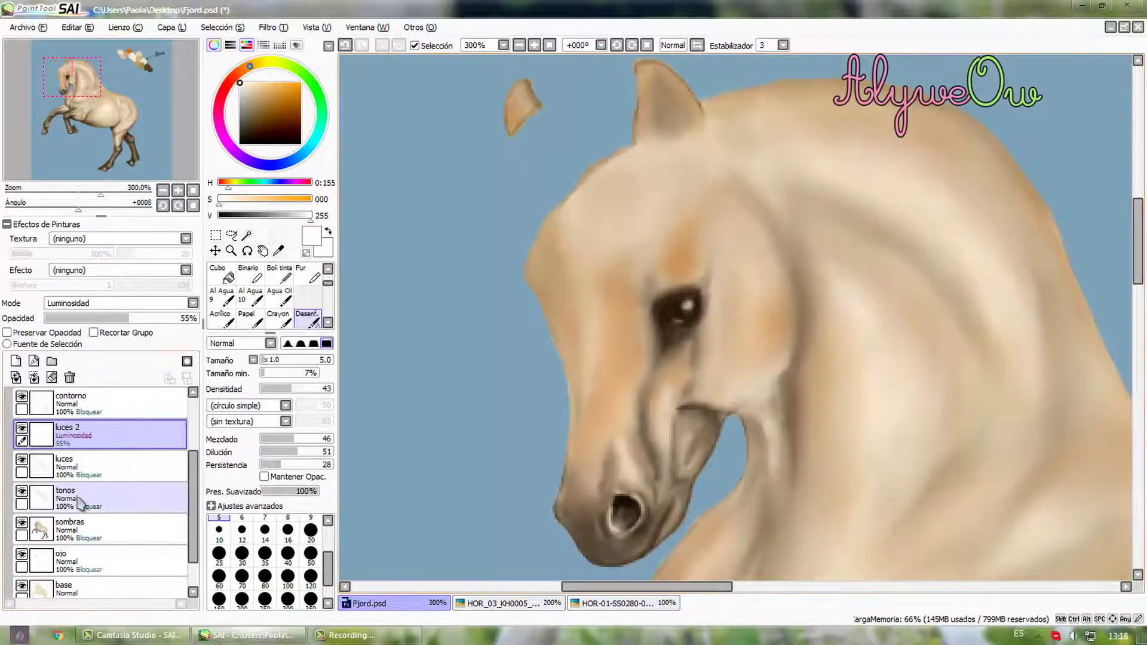
pyautogui.click(81, 411)
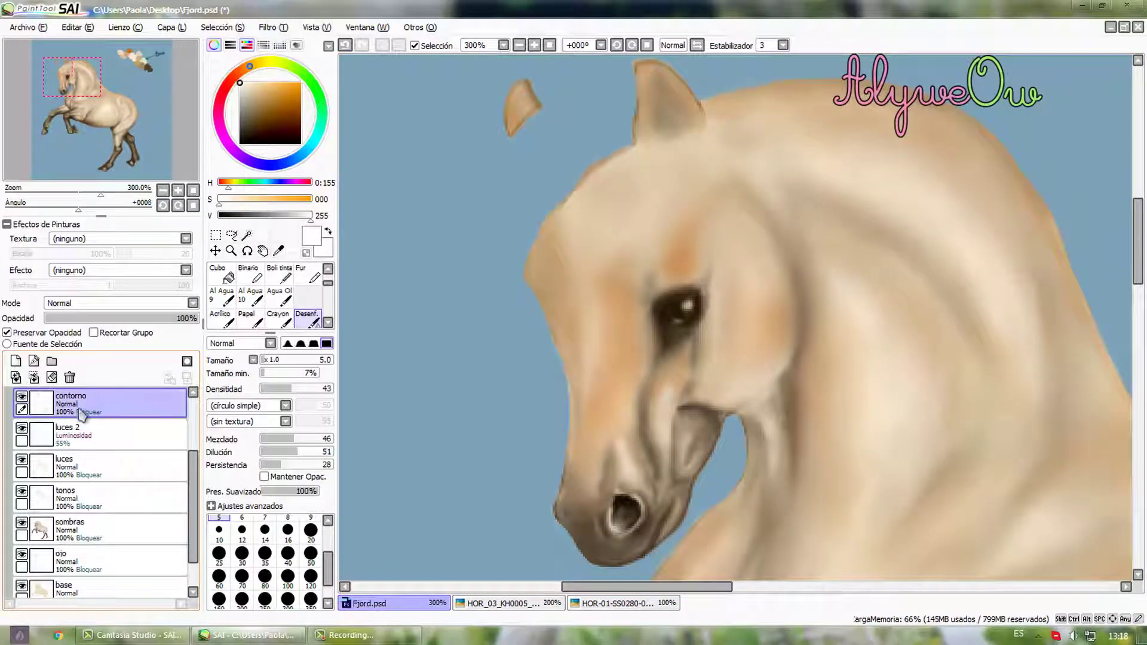
pyautogui.click(82, 434)
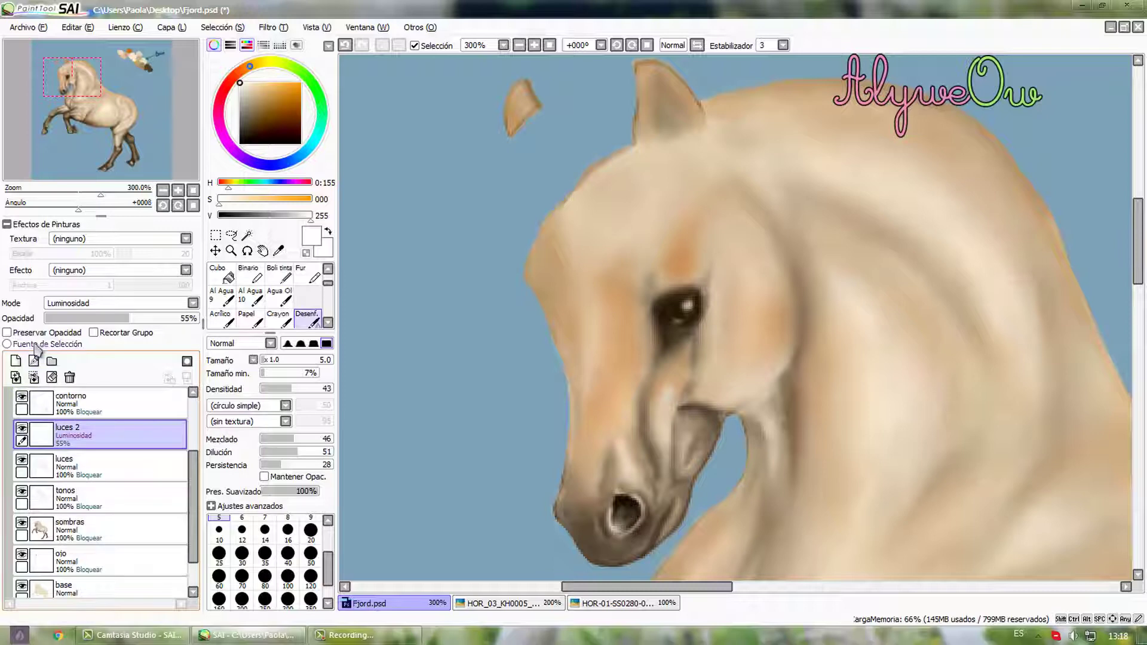
pyautogui.click(84, 412)
pyautogui.scroll(2, 735, 335)
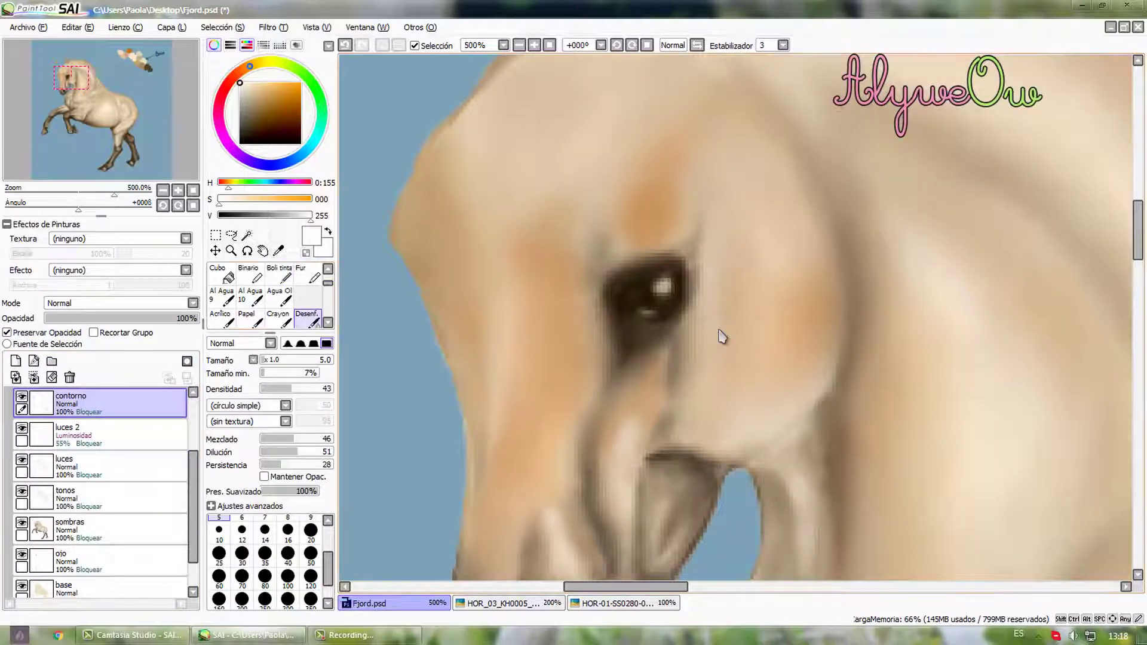
pyautogui.click(328, 269)
pyautogui.press('v')
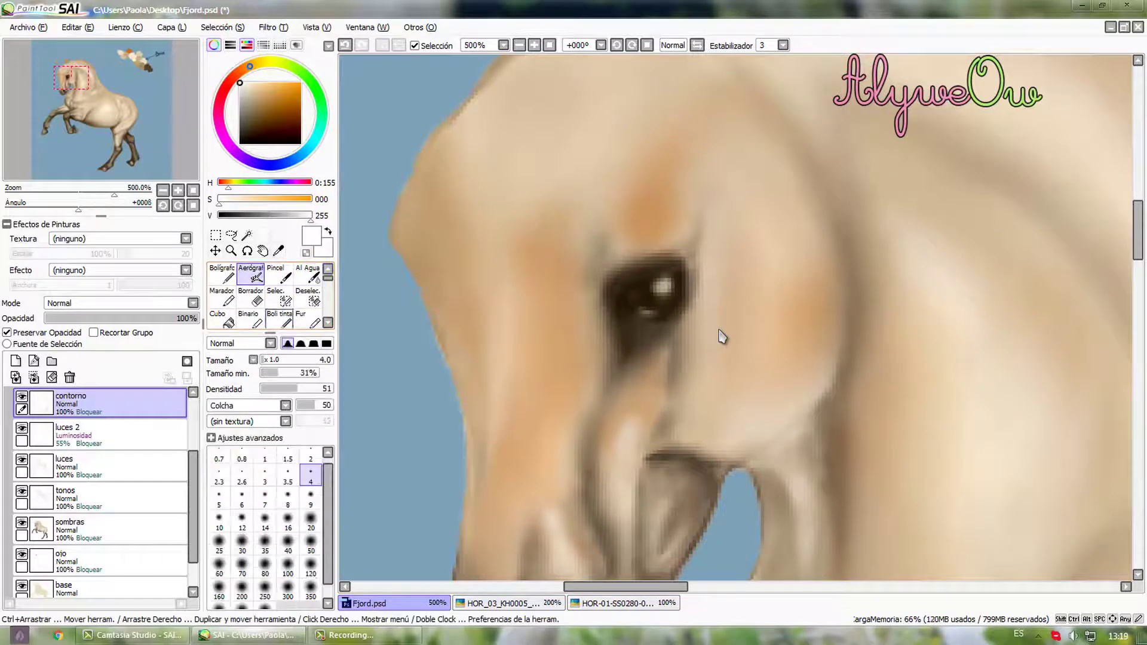
pyautogui.click(265, 498)
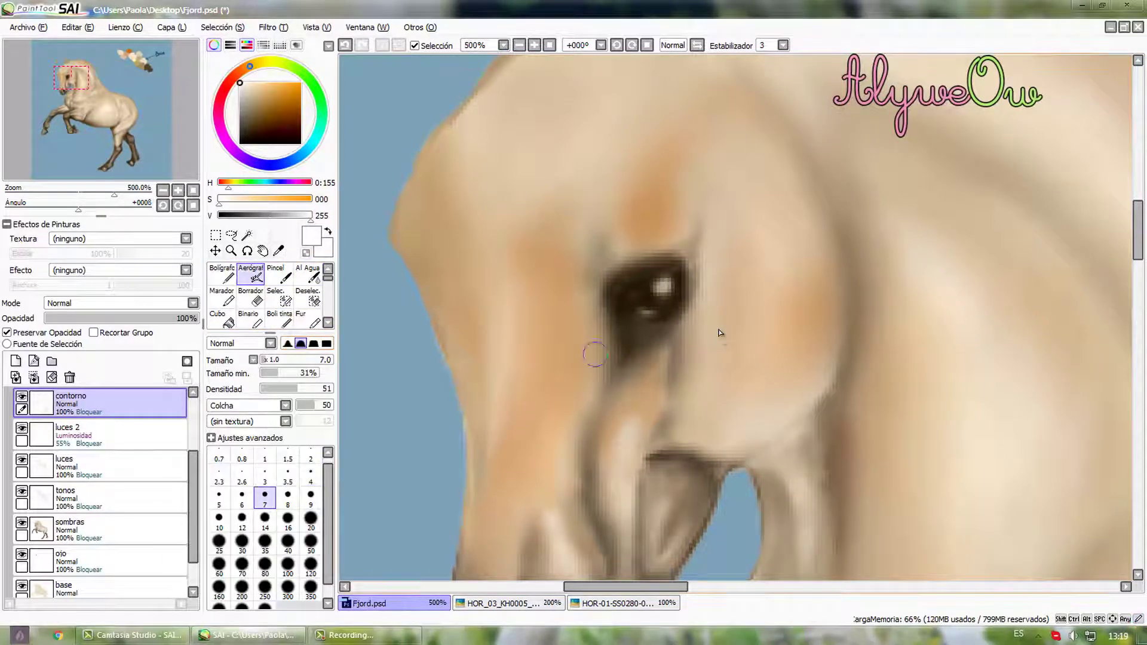
# - Sample the dark brown of the upper eyelid and set the Aerógrafo to size 3, minimum size 15% and density 79
pyautogui.keyDown('alt'); pyautogui.click(683, 258); pyautogui.keyUp('alt')
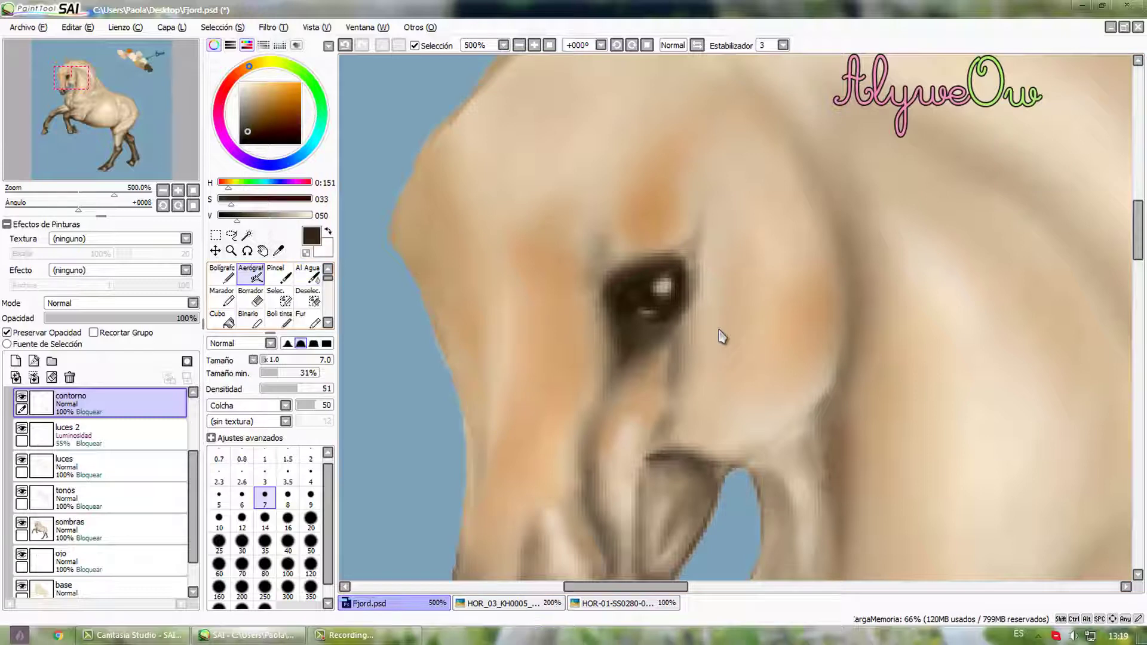
pyautogui.press('[')
pyautogui.press('[')
pyautogui.press('[')
pyautogui.press('[')
pyautogui.press('[')
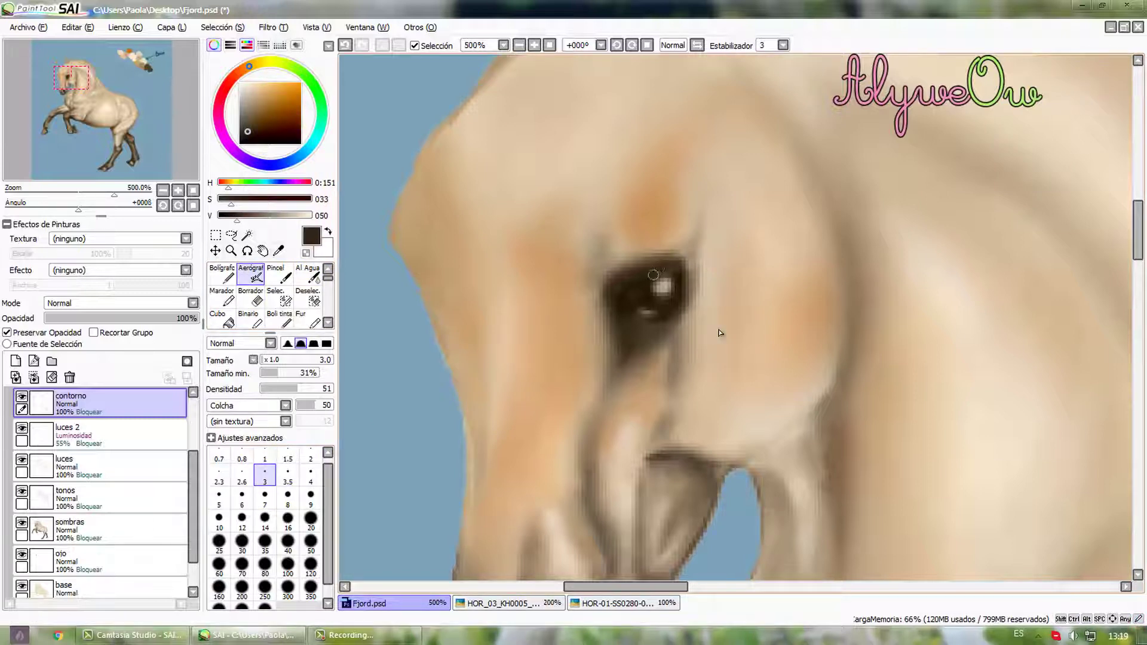
pyautogui.moveTo(278, 373)
pyautogui.mouseDown()
pyautogui.moveTo(316, 373)
pyautogui.moveTo(269, 373)
pyautogui.mouseUp()
pyautogui.click(317, 388)
# - Turn off Preservar Opacidad on contorno, undo the trial stroke, and stroke the sampled tan above the eye's reflection at density 20
pyautogui.moveTo(662, 273)
pyautogui.mouseDown()
pyautogui.moveTo(619, 288)
pyautogui.moveTo(678, 270)
pyautogui.moveTo(622, 276)
pyautogui.moveTo(646, 288)
pyautogui.moveTo(679, 272)
pyautogui.moveTo(657, 286)
pyautogui.moveTo(668, 281)
pyautogui.moveTo(634, 278)
pyautogui.moveTo(657, 271)
pyautogui.mouseUp()
pyautogui.keyDown('alt'); pyautogui.click(625, 253); pyautogui.keyUp('alt')
pyautogui.click(7, 332)
pyautogui.hotkey('ctrl', 'z')
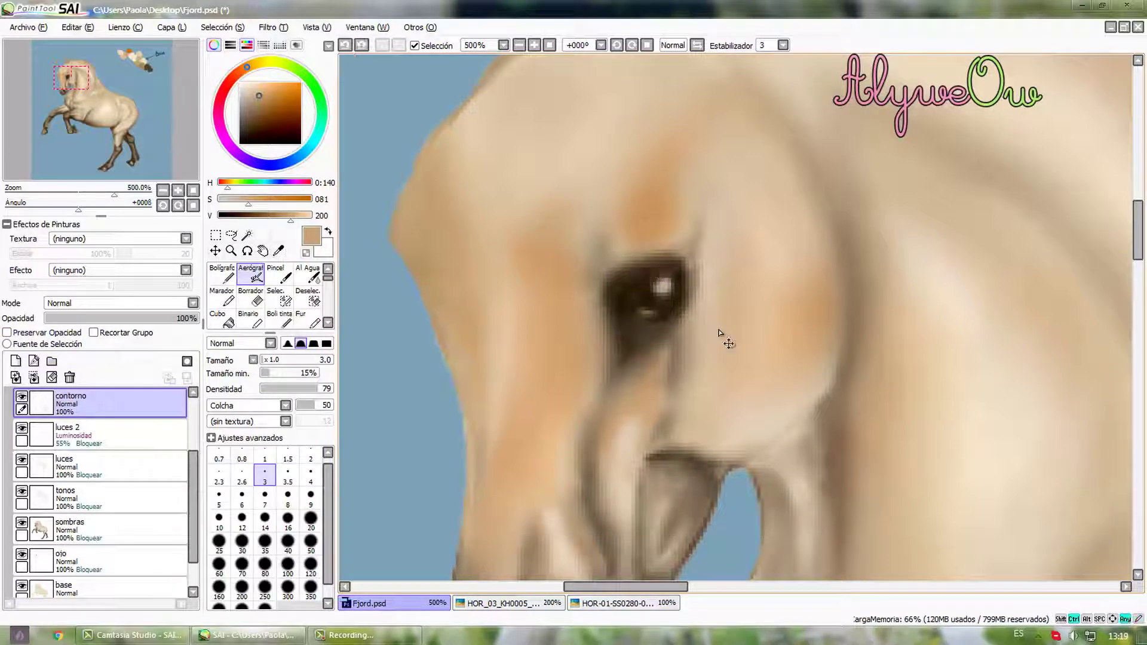
pyautogui.moveTo(279, 389); pyautogui.dragTo(275, 389)
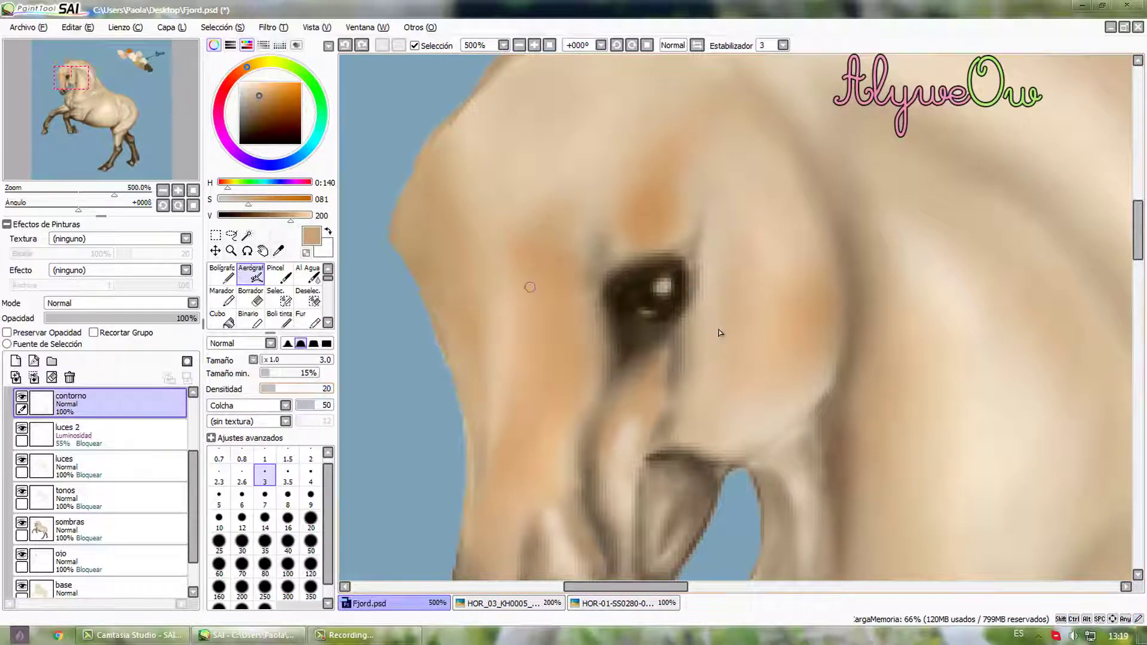
pyautogui.moveTo(656, 280); pyautogui.dragTo(666, 273)
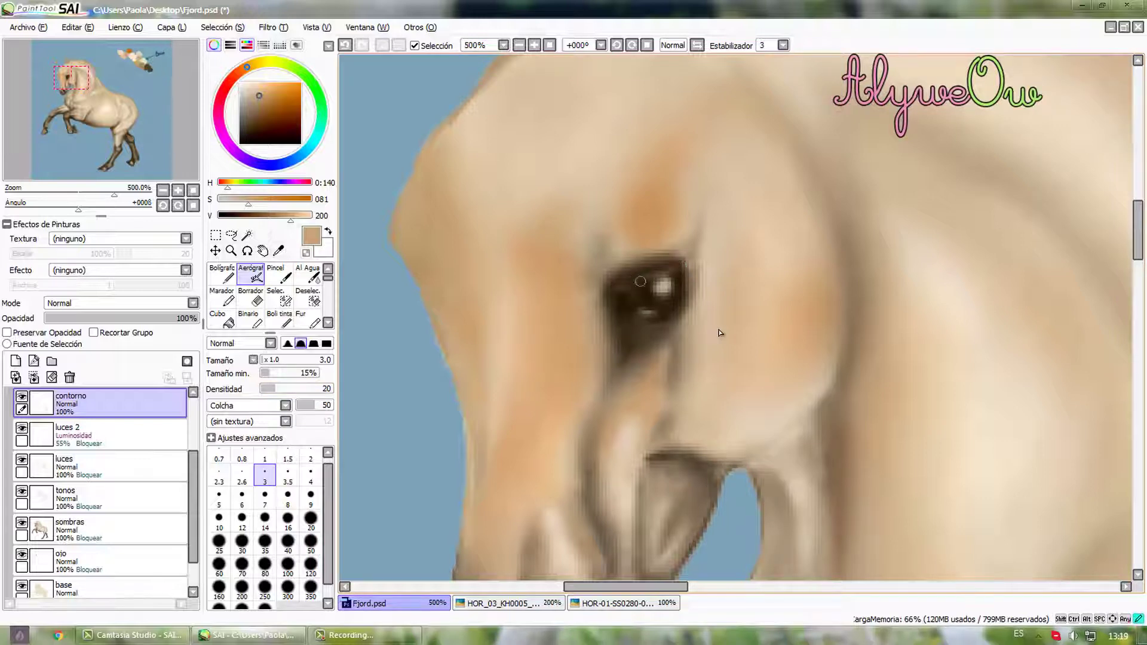
# - Sample a medium brown from the upper eyelid and paint fine eyelid detail with the Aerógrafo brush at size 0.8
pyautogui.keyDown('alt'); pyautogui.click(671, 261); pyautogui.keyUp('alt')
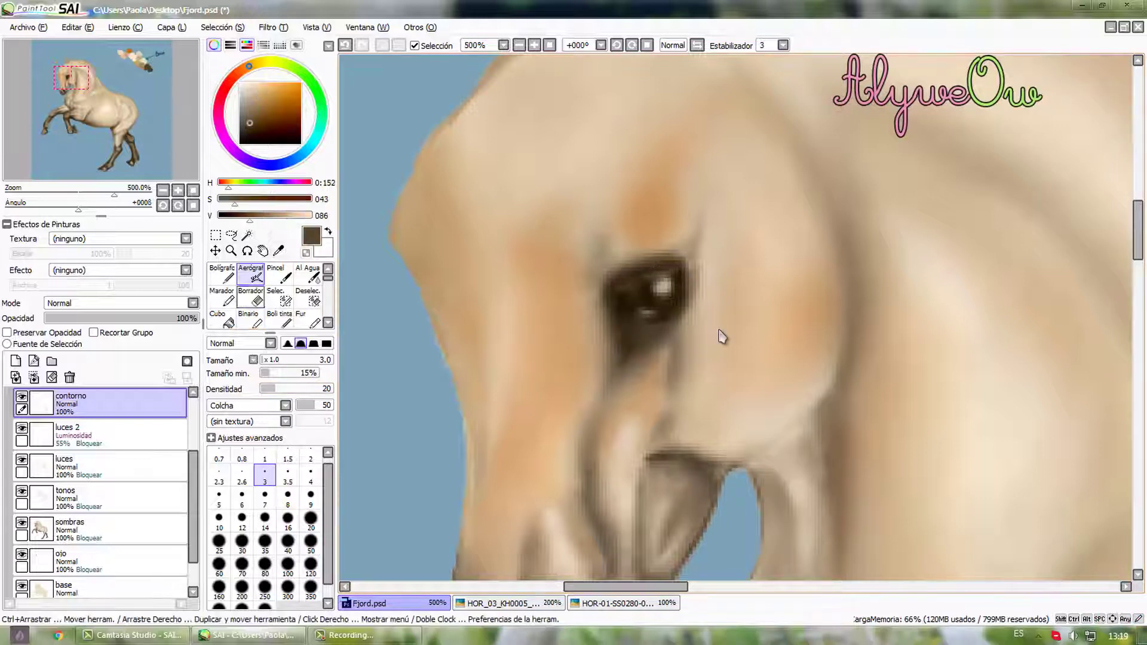
pyautogui.click(224, 276)
pyautogui.click(251, 275)
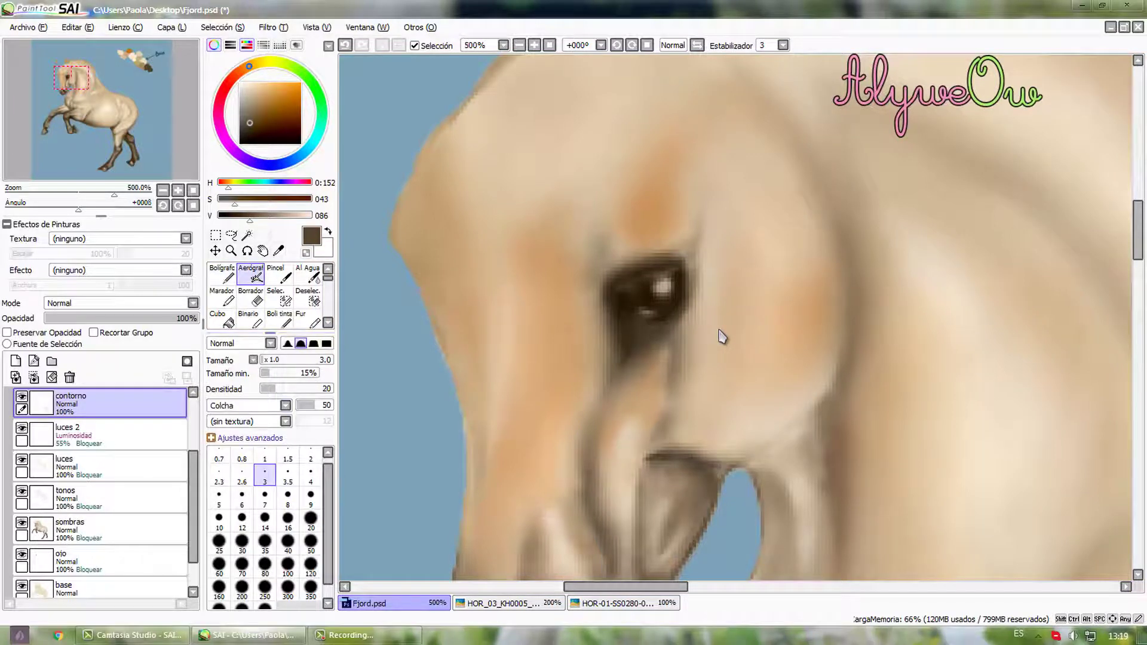
pyautogui.press('[')
pyautogui.press('[')
pyautogui.press('[')
pyautogui.press('[')
pyautogui.press('[')
pyautogui.press('[')
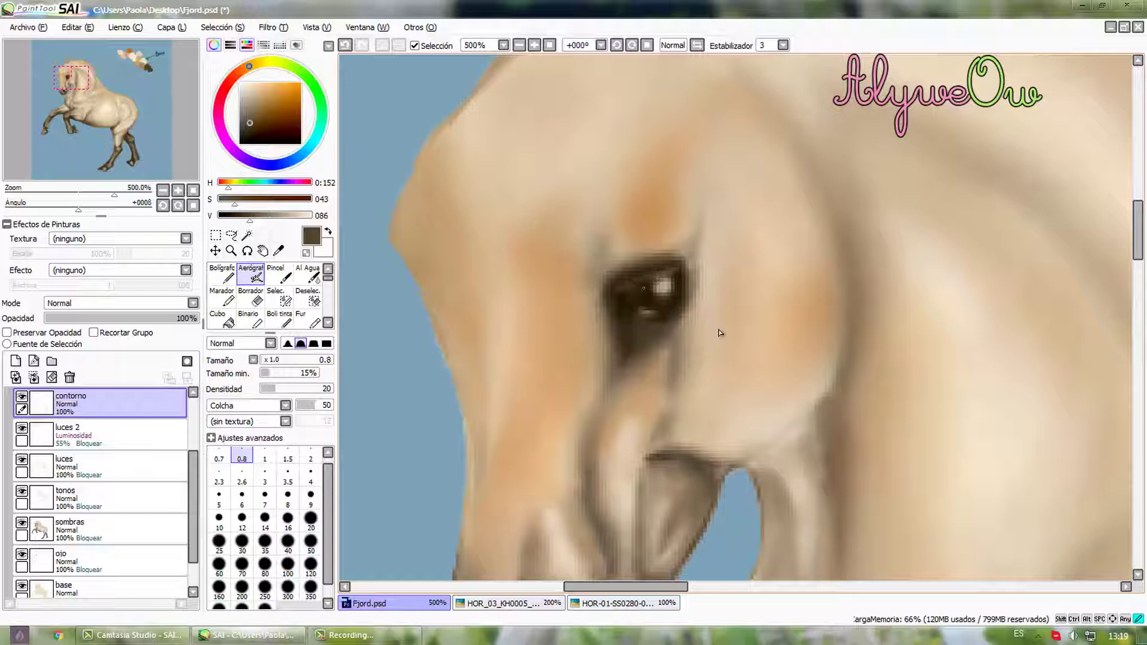
# - Turn Preservar Opacidad back on for the contorno layer and save the illustration
pyautogui.scroll(-5, 720, 333)
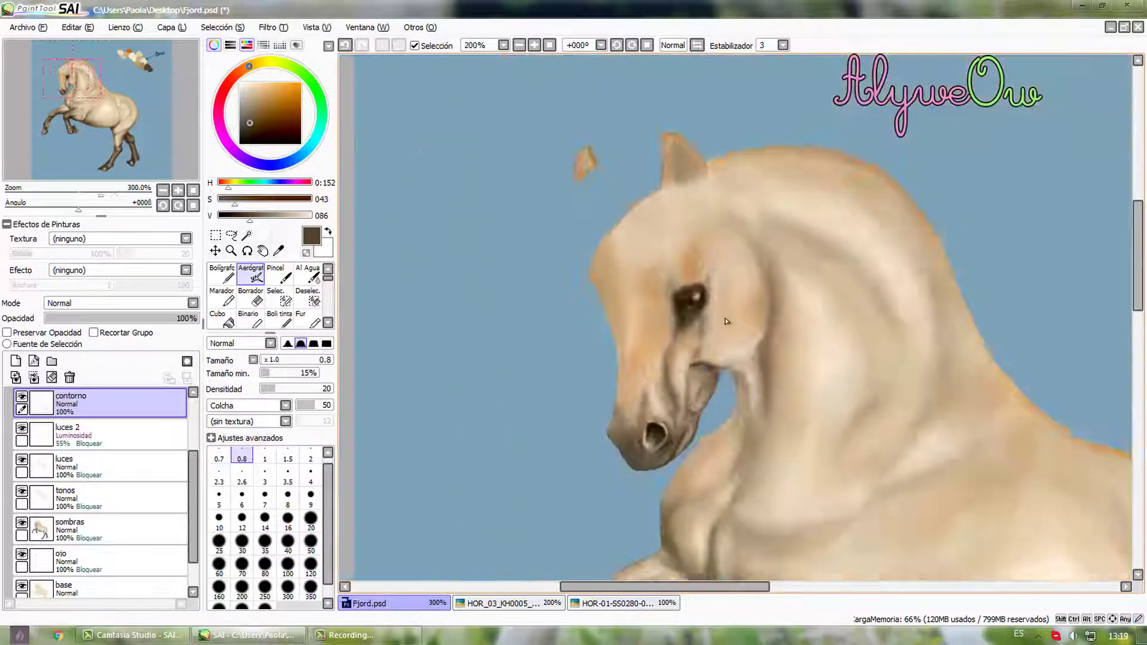
pyautogui.scroll(3, 733, 306)
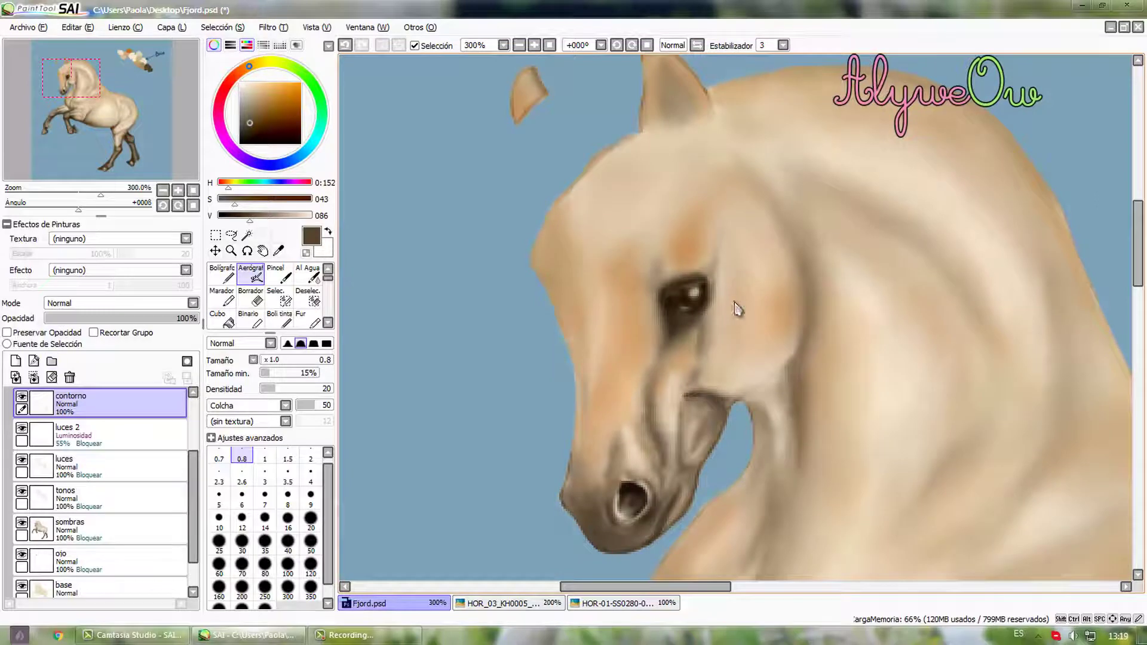
pyautogui.hotkey('ctrl', 's')
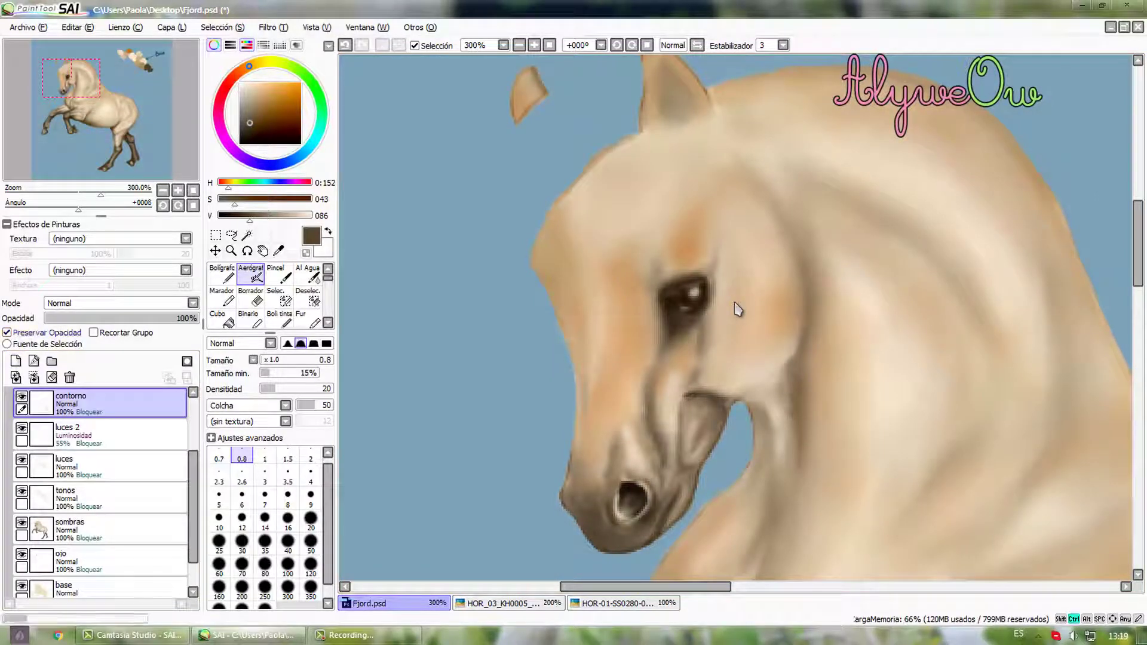
pyautogui.scroll(-4, 708, 349)
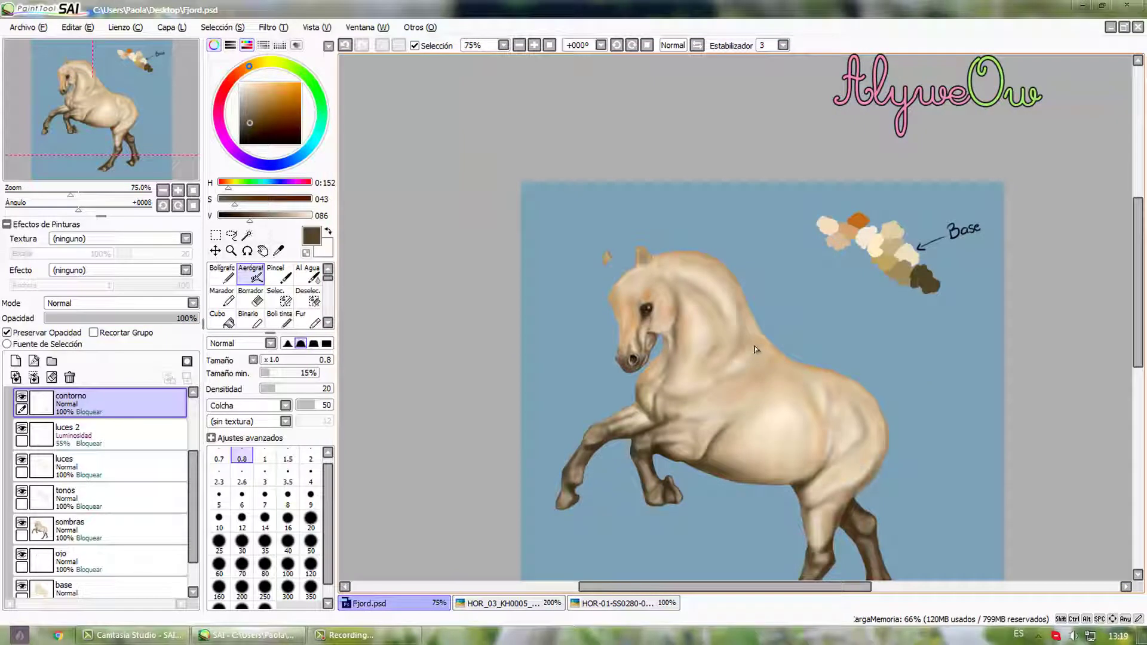
# - Make the line layer visible and collapse the cuerpo folder in the layer list
pyautogui.moveTo(1143, 293); pyautogui.dragTo(1142, 321)
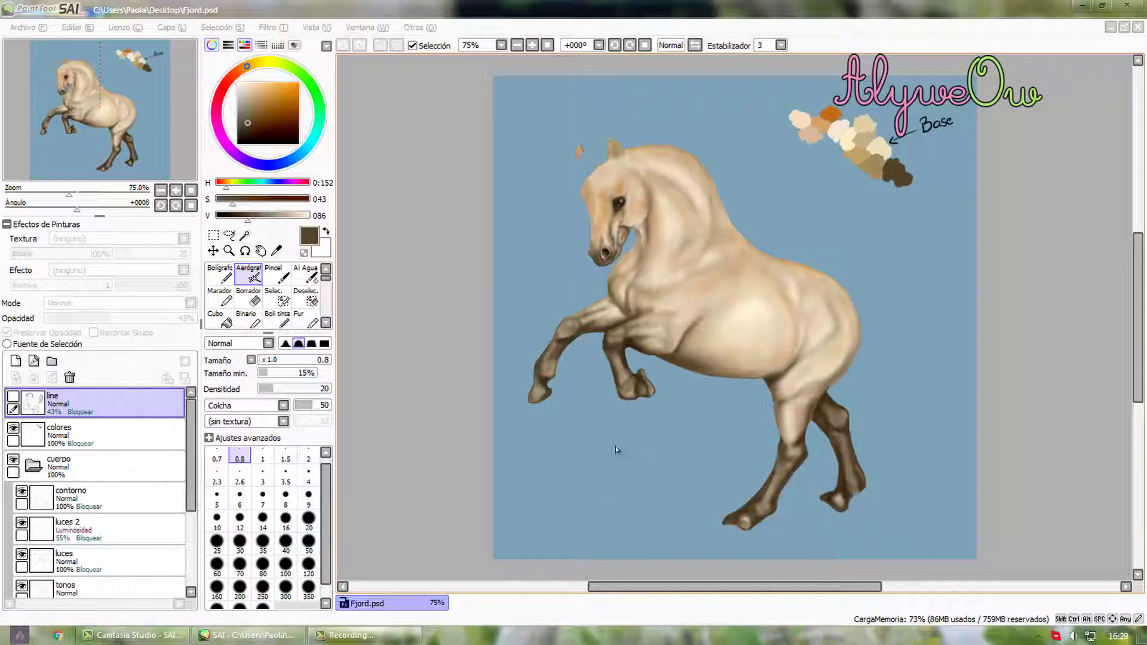
pyautogui.click(13, 399)
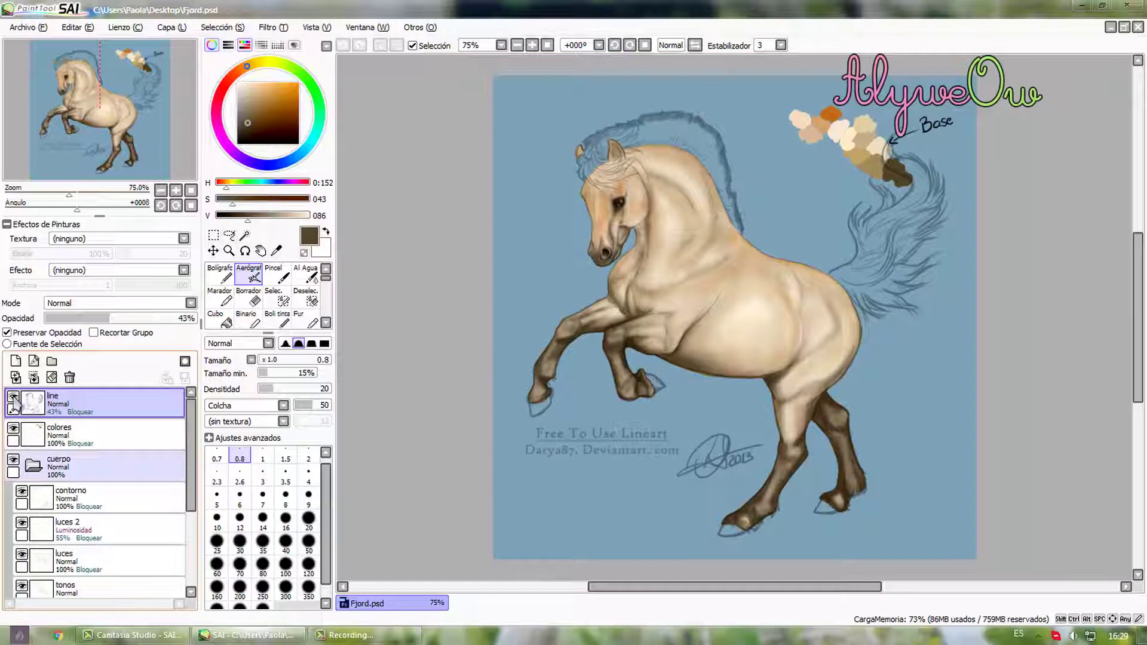
pyautogui.click(33, 466)
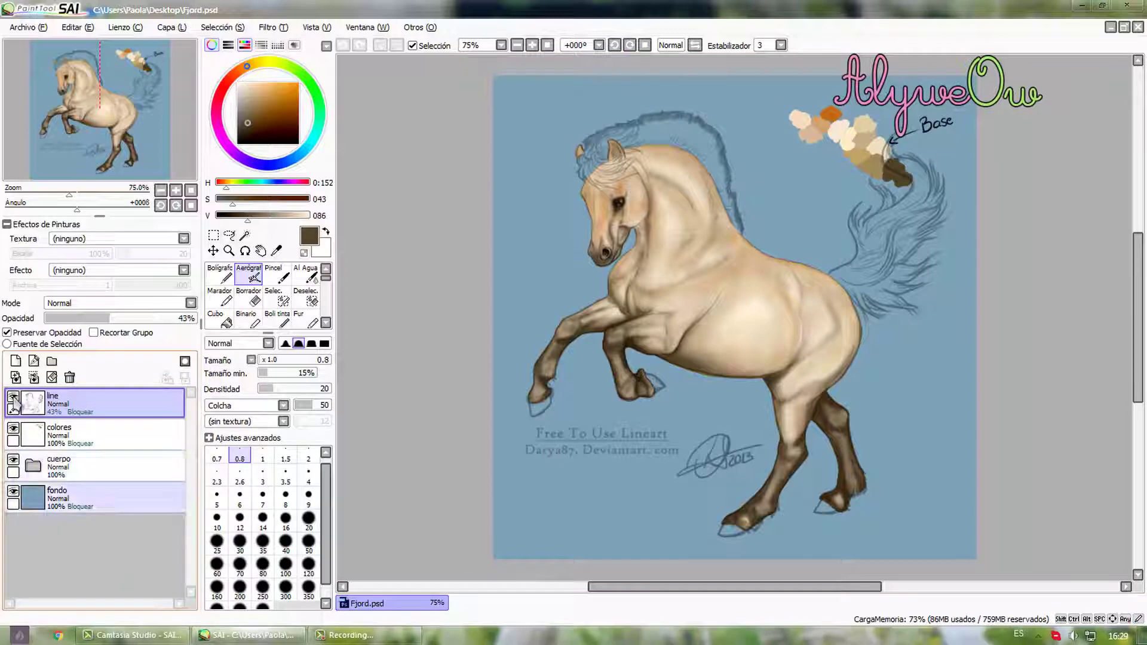
# - Create a new layer directly above fondo and name it base
pyautogui.click(78, 499)
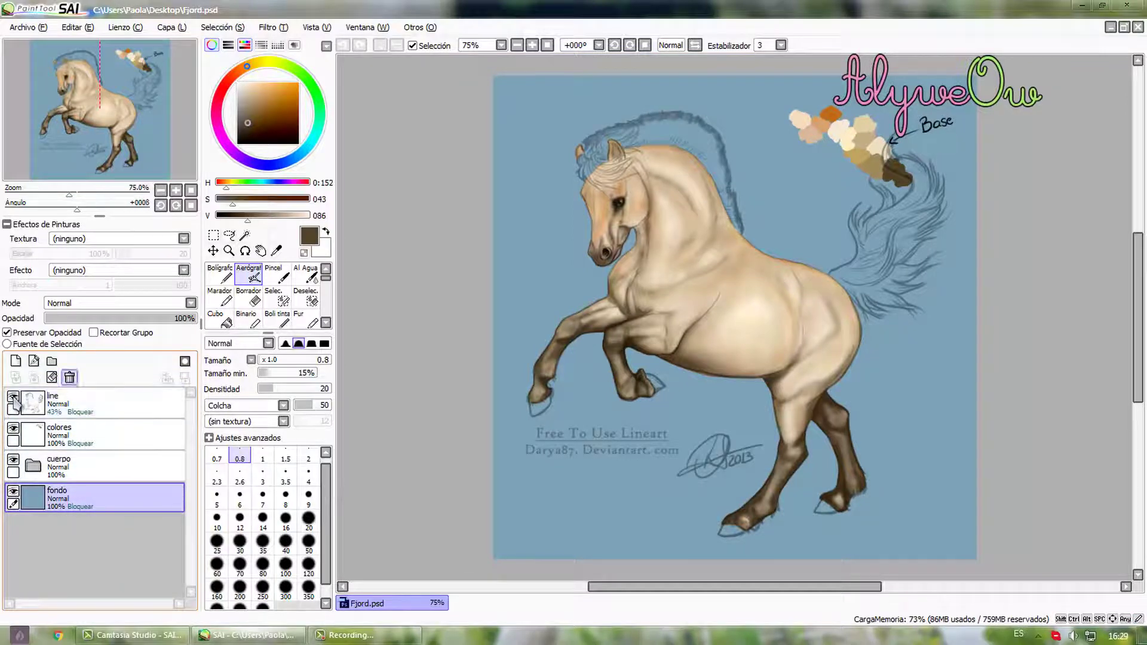
pyautogui.click(16, 361)
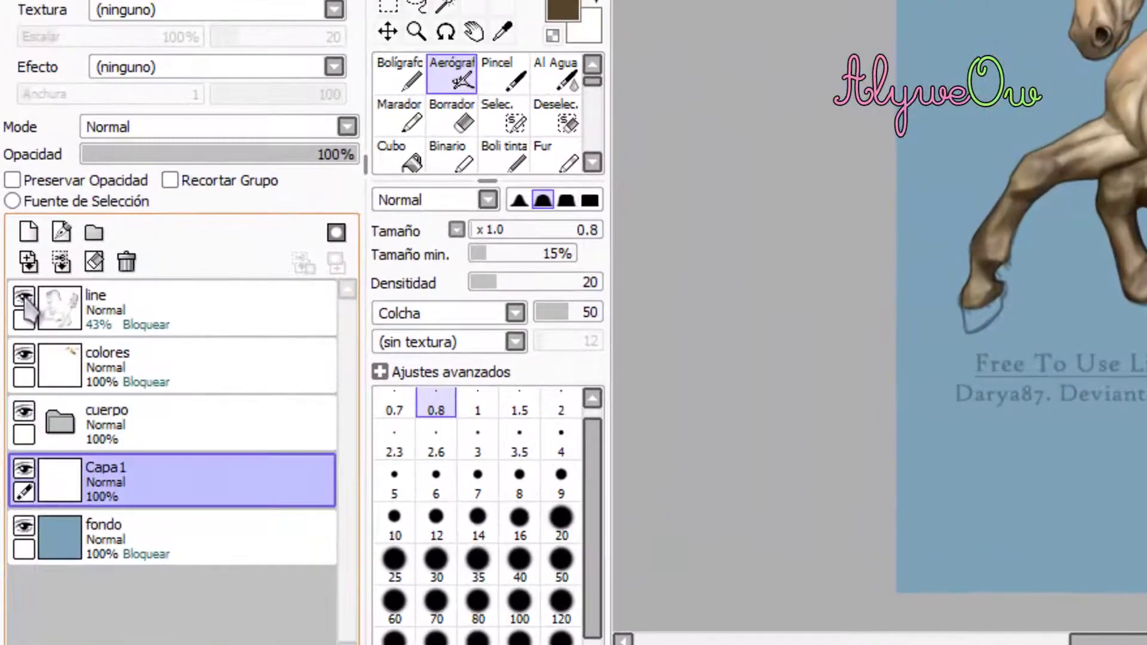
pyautogui.doubleClick(150, 486)
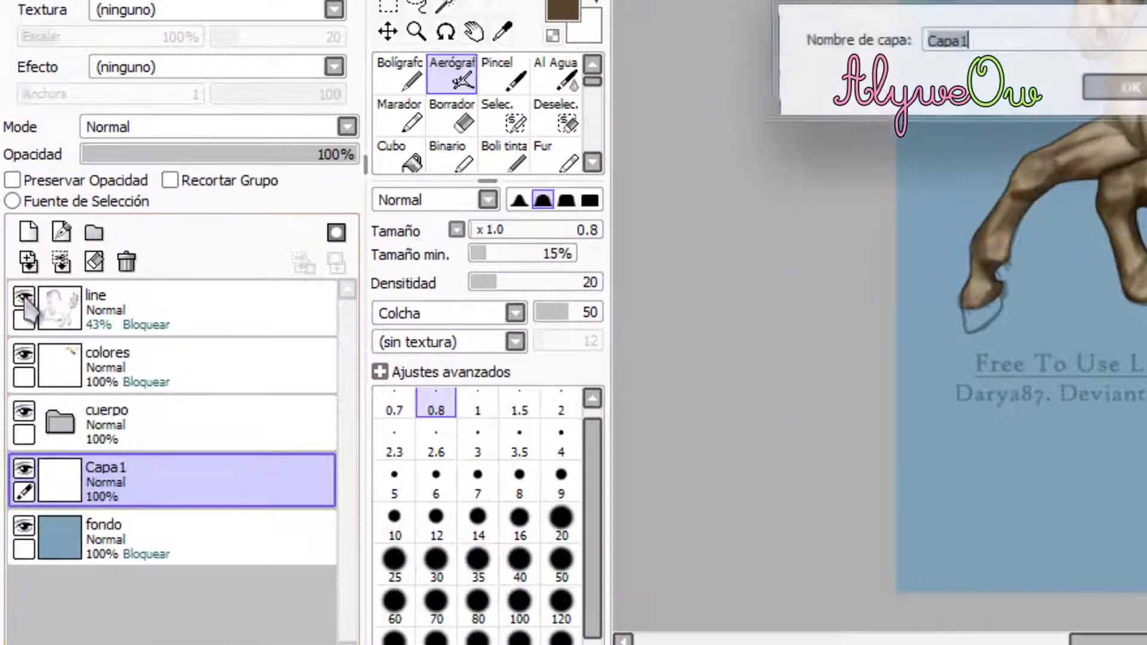
pyautogui.write('base')
pyautogui.press('Return')
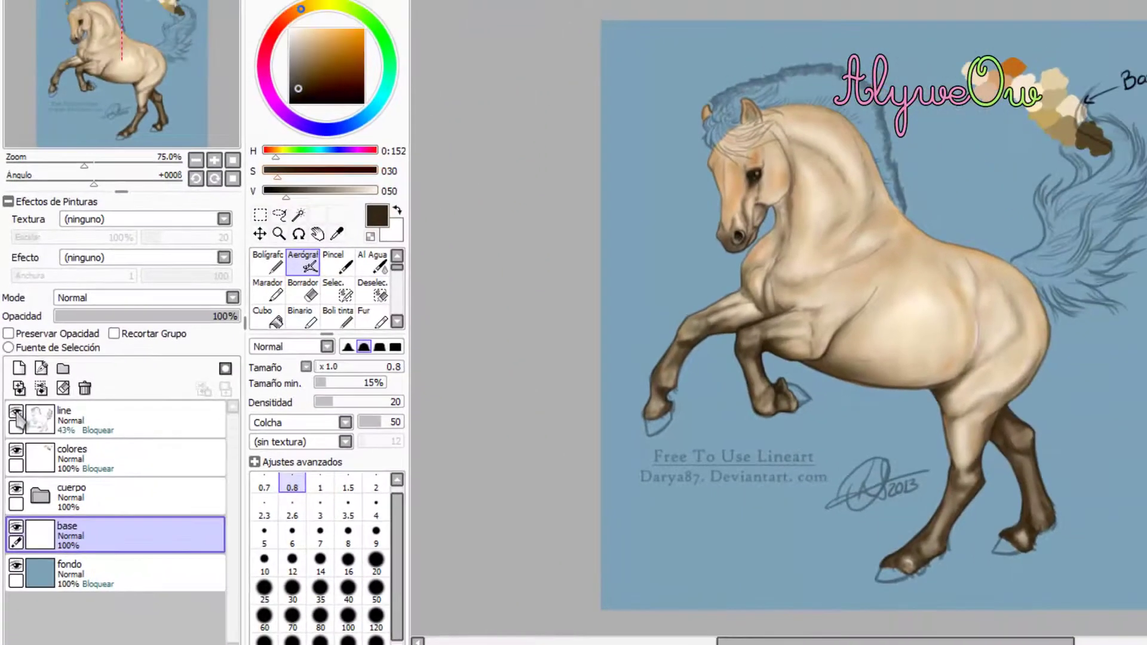
# - Set the Acrílico brush to size 8 and density 100 with a dark brown of value 52 for painting the base layer
pyautogui.moveTo(286, 192); pyautogui.dragTo(279, 191)
pyautogui.scroll(-2, 325, 287)
pyautogui.click(267, 316)
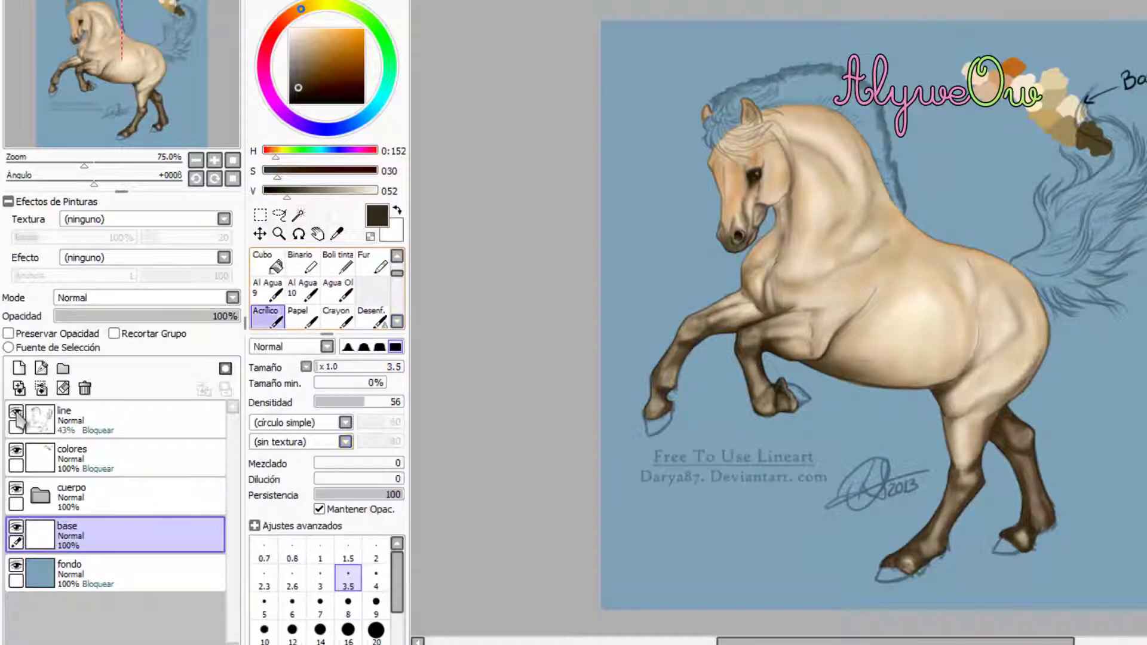
pyautogui.press(']')
pyautogui.press(']')
pyautogui.press(']')
pyautogui.press(']')
pyautogui.press(']')
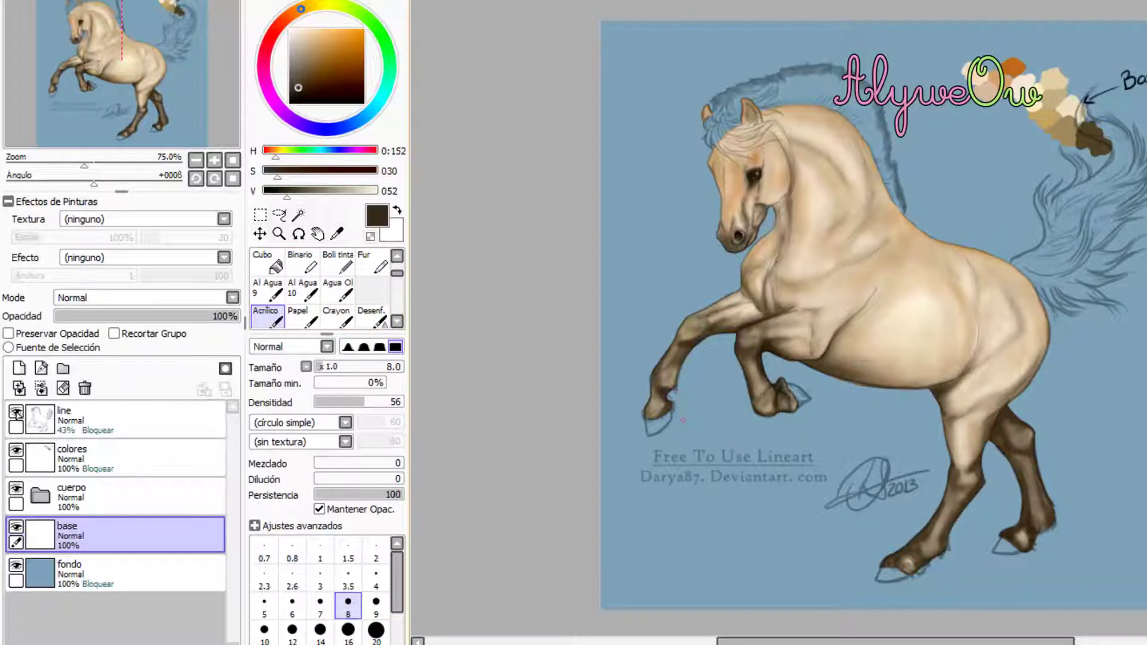
pyautogui.scroll(5, 658, 443)
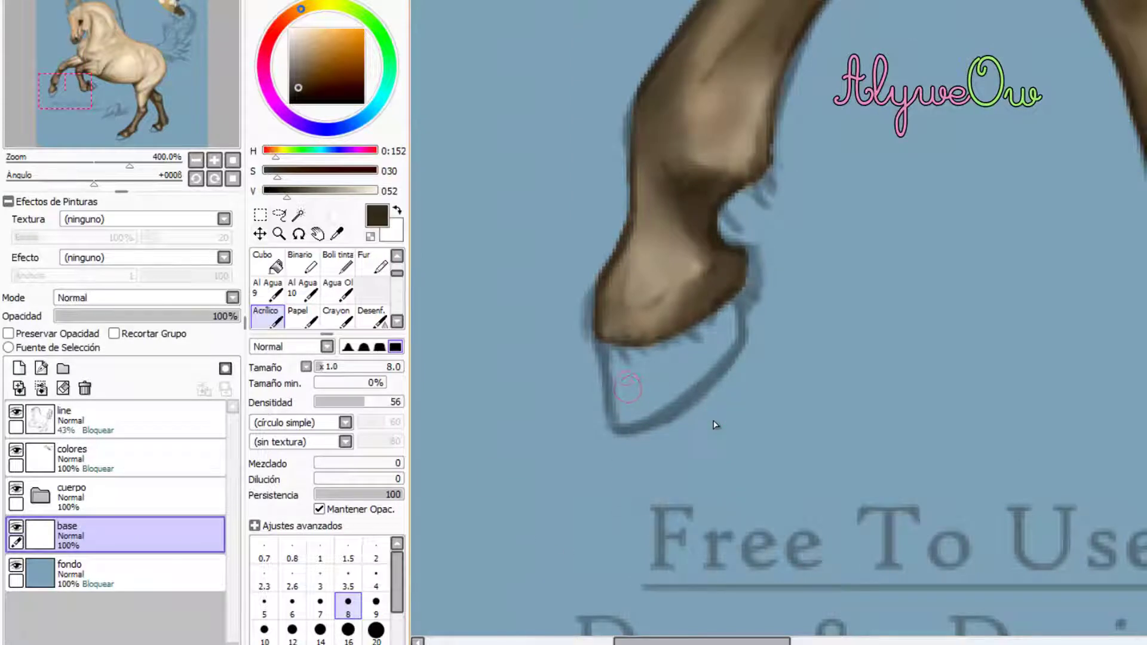
pyautogui.moveTo(624, 424); pyautogui.dragTo(724, 376)
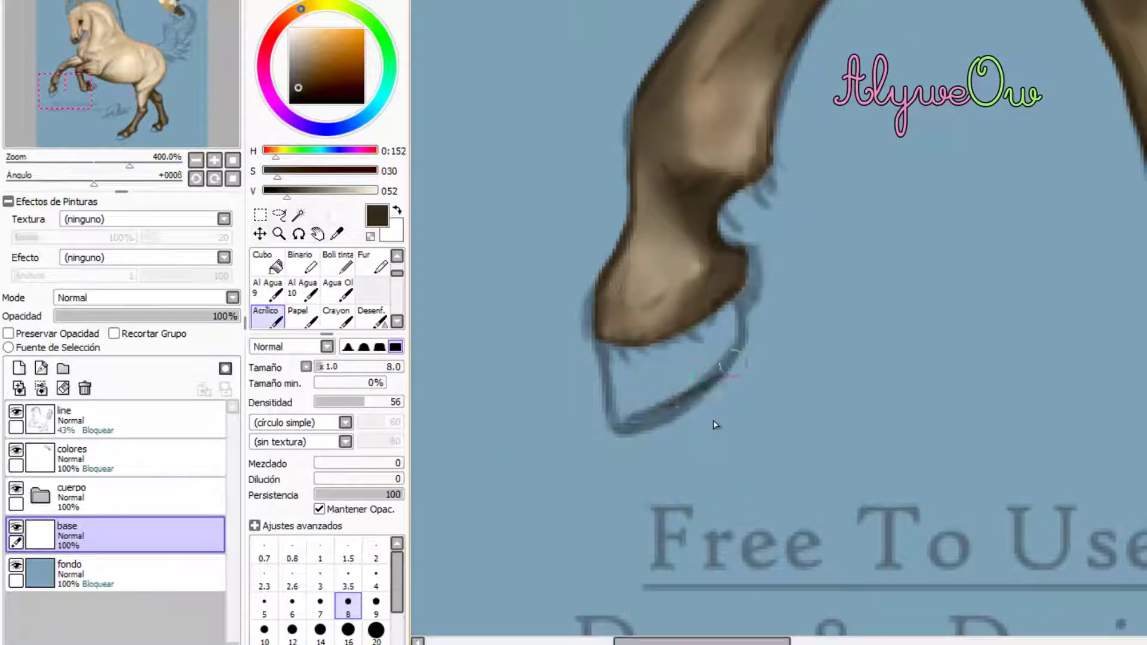
pyautogui.hotkey('ctrl', 'z')
pyautogui.press('0')
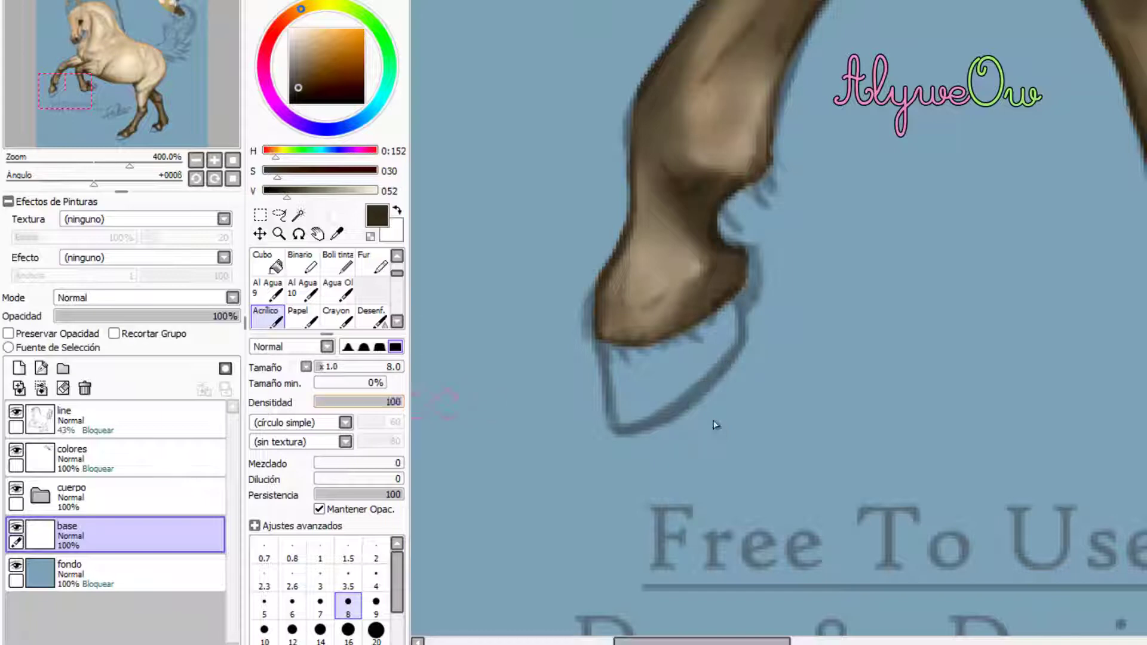
# - Outline the raised front hoof along the lineart and fill it with dark brown on the base layer
pyautogui.moveTo(622, 348); pyautogui.dragTo(621, 387)
pyautogui.moveTo(609, 349)
pyautogui.mouseDown()
pyautogui.moveTo(612, 376)
pyautogui.moveTo(606, 336)
pyautogui.moveTo(613, 420)
pyautogui.moveTo(627, 428)
pyautogui.moveTo(728, 366)
pyautogui.mouseUp()
pyautogui.moveTo(739, 308)
pyautogui.mouseDown()
pyautogui.moveTo(734, 339)
pyautogui.moveTo(676, 387)
pyautogui.mouseUp()
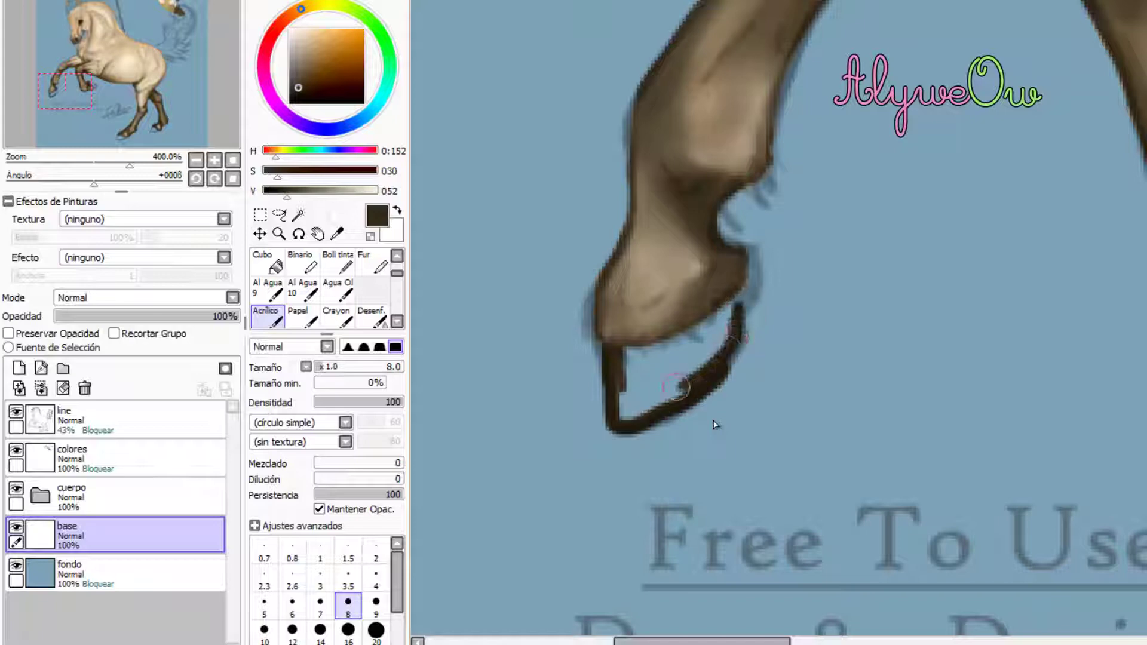
pyautogui.moveTo(733, 326)
pyautogui.mouseDown()
pyautogui.moveTo(690, 360)
pyautogui.moveTo(730, 298)
pyautogui.moveTo(727, 311)
pyautogui.moveTo(620, 357)
pyautogui.moveTo(674, 342)
pyautogui.moveTo(699, 356)
pyautogui.moveTo(688, 368)
pyautogui.moveTo(702, 324)
pyautogui.moveTo(724, 308)
pyautogui.moveTo(650, 349)
pyautogui.mouseUp()
pyautogui.moveTo(620, 389)
pyautogui.mouseDown()
pyautogui.moveTo(663, 391)
pyautogui.moveTo(633, 396)
pyautogui.mouseUp()
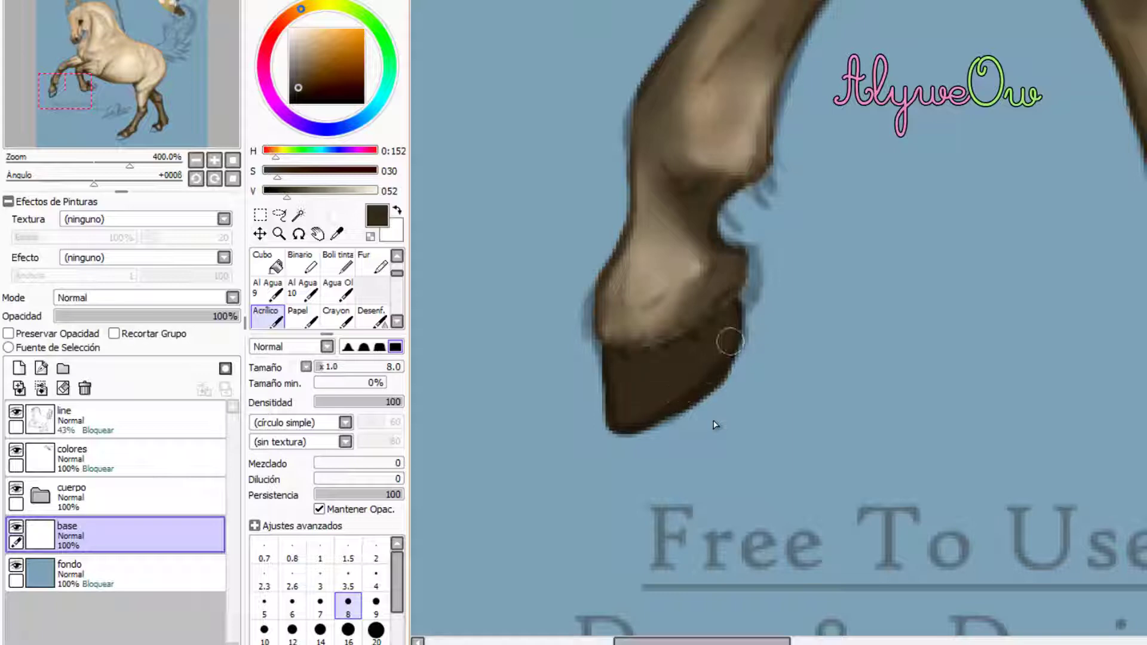
# - Trim the lower edge of the raised front hoof with the eraser at size 8, checking the shape without the line layer
pyautogui.click(16, 412)
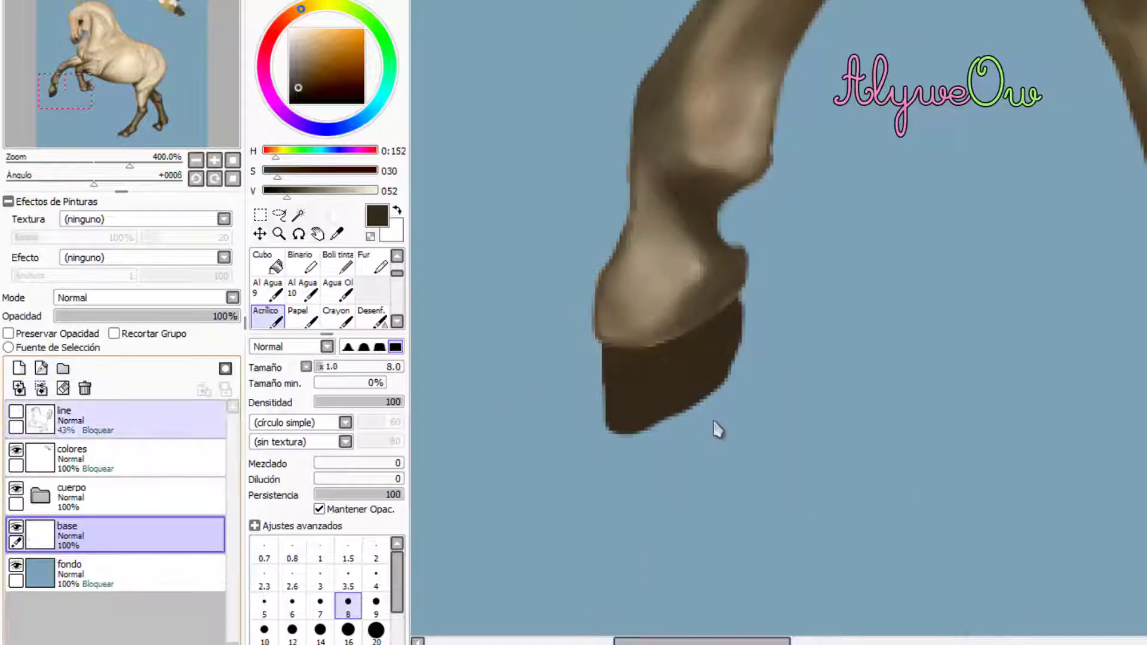
pyautogui.click(15, 412)
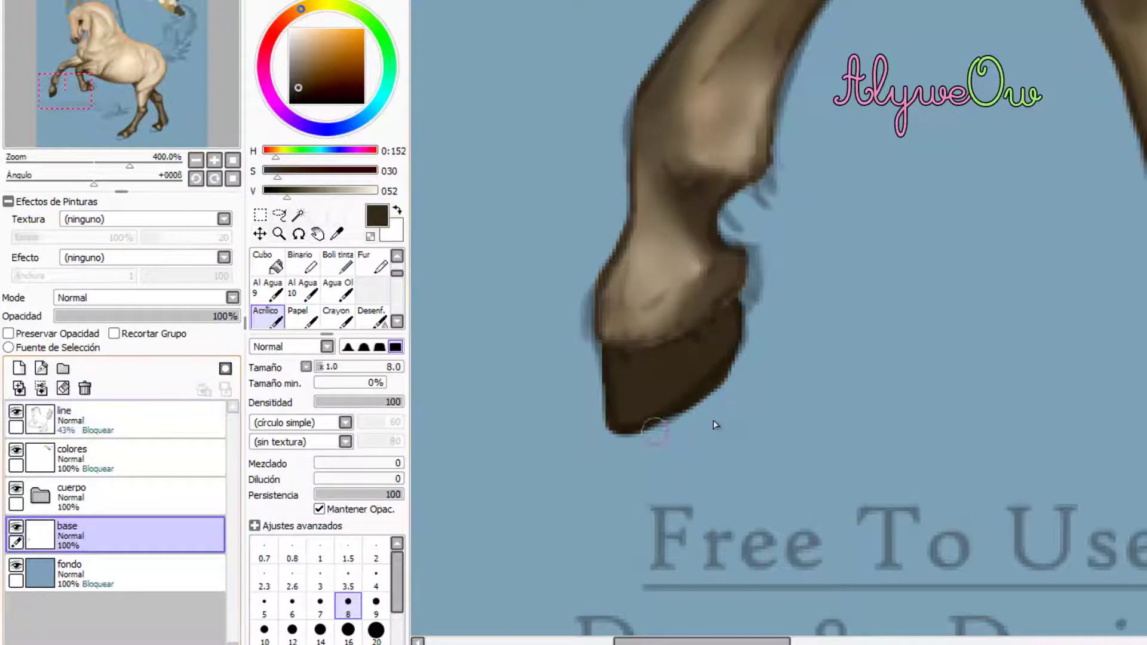
pyautogui.press('e')
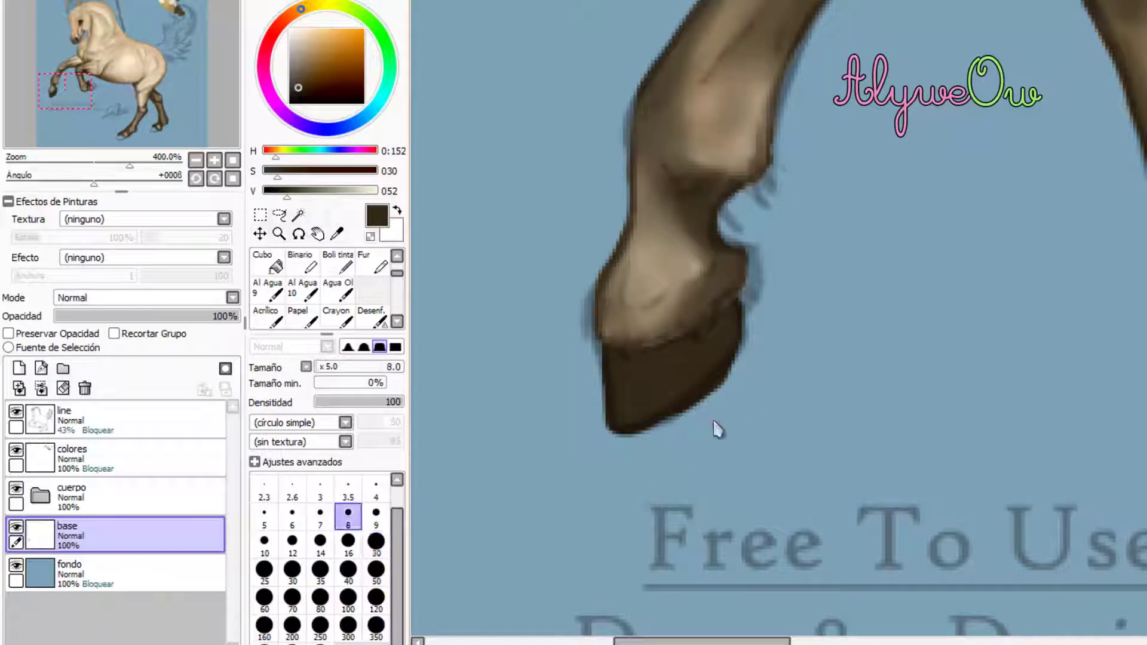
pyautogui.moveTo(690, 406); pyautogui.dragTo(639, 440)
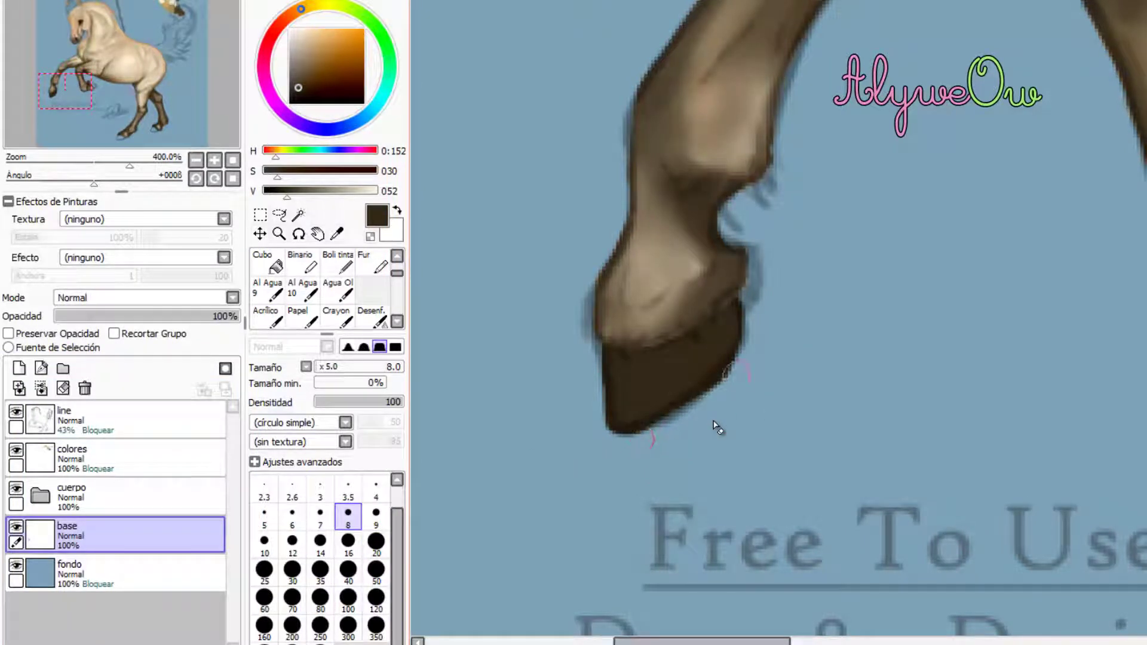
pyautogui.moveTo(733, 379); pyautogui.dragTo(631, 444)
pyautogui.hotkey('ctrl', 'z')
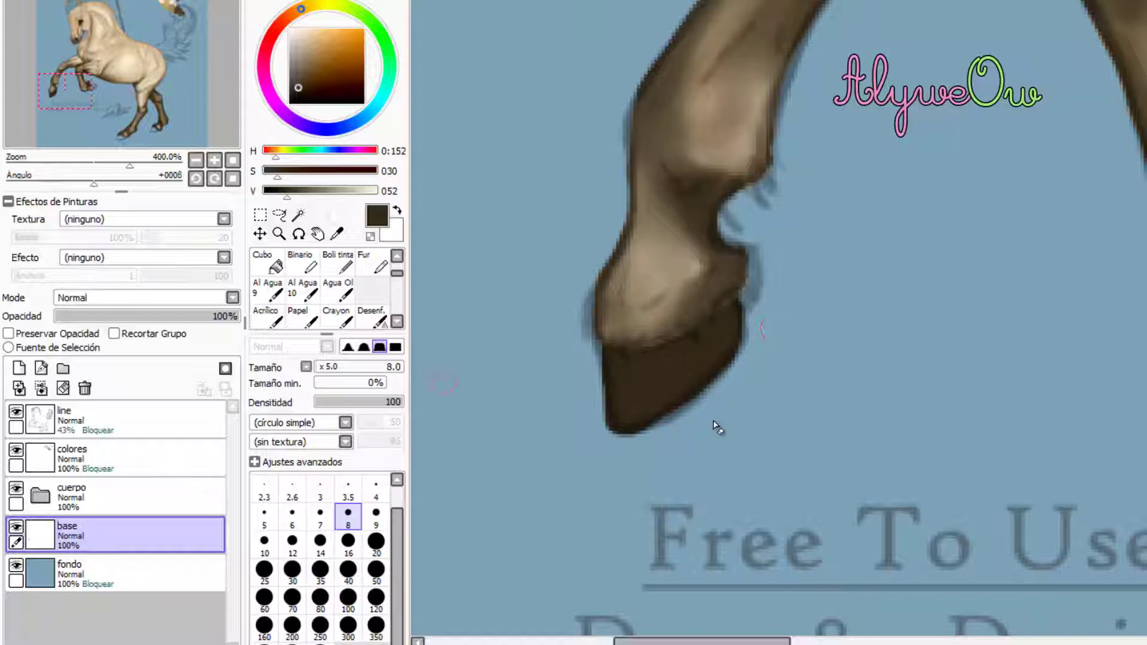
pyautogui.click(16, 412)
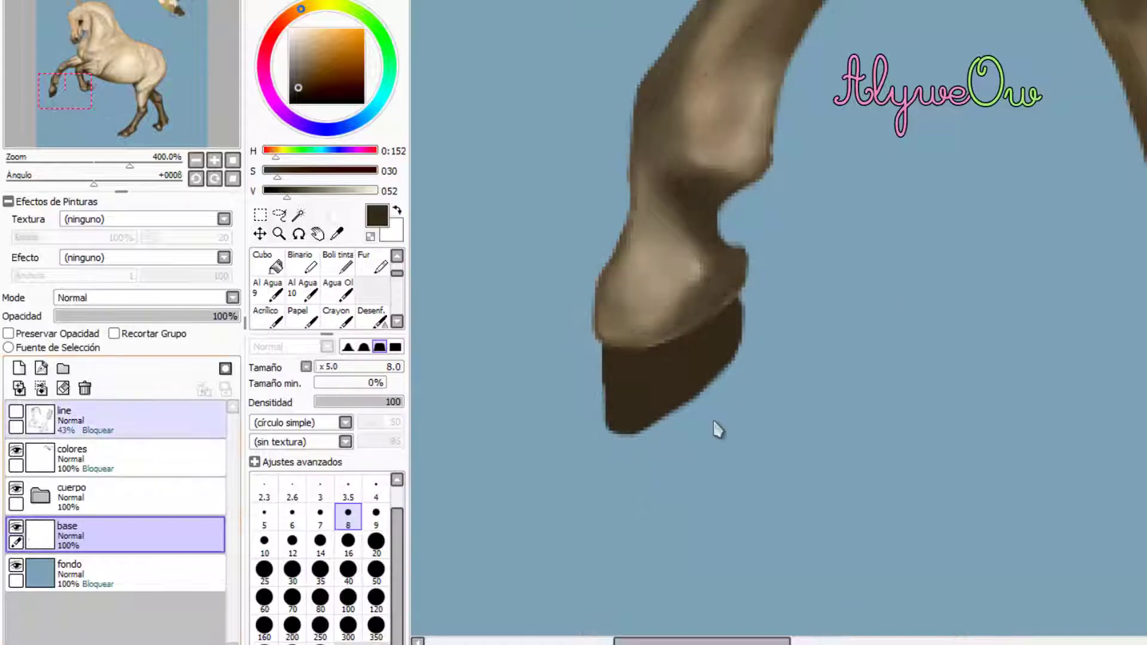
pyautogui.hotkey('ctrl', 'z')
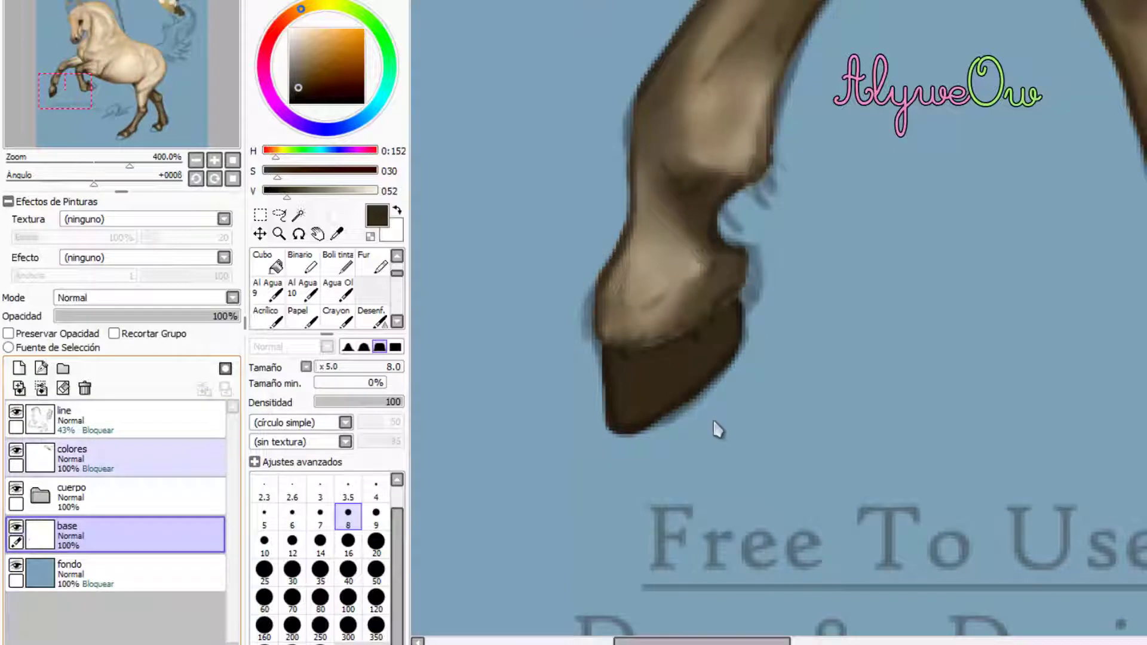
# - Touch up the raised front hoof's lower edge and fill the tucked front hoof with dark brown using the Acrílico brush
pyautogui.click(267, 317)
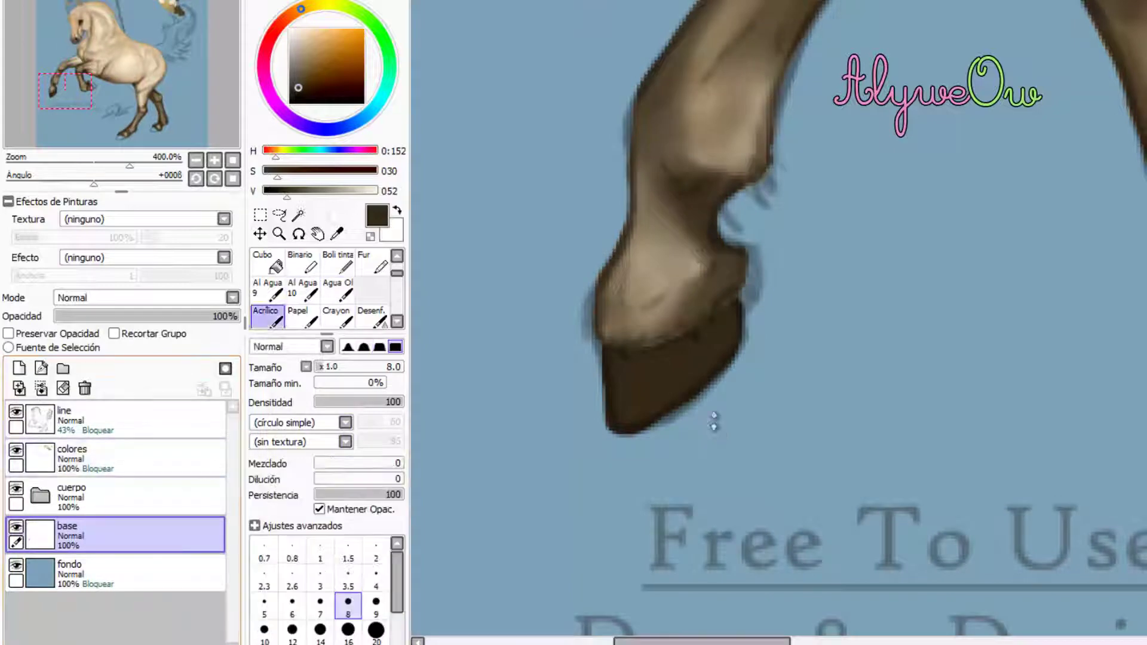
pyautogui.moveTo(620, 427)
pyautogui.mouseDown()
pyautogui.moveTo(610, 405)
pyautogui.moveTo(705, 377)
pyautogui.mouseUp()
pyautogui.moveTo(702, 641); pyautogui.dragTo(804, 641)
pyautogui.moveTo(807, 154)
pyautogui.mouseDown()
pyautogui.moveTo(902, 235)
pyautogui.moveTo(874, 269)
pyautogui.mouseUp()
pyautogui.moveTo(934, 232)
pyautogui.mouseDown()
pyautogui.moveTo(831, 159)
pyautogui.moveTo(883, 190)
pyautogui.moveTo(906, 212)
pyautogui.moveTo(883, 211)
pyautogui.moveTo(848, 179)
pyautogui.mouseUp()
pyautogui.press('e')
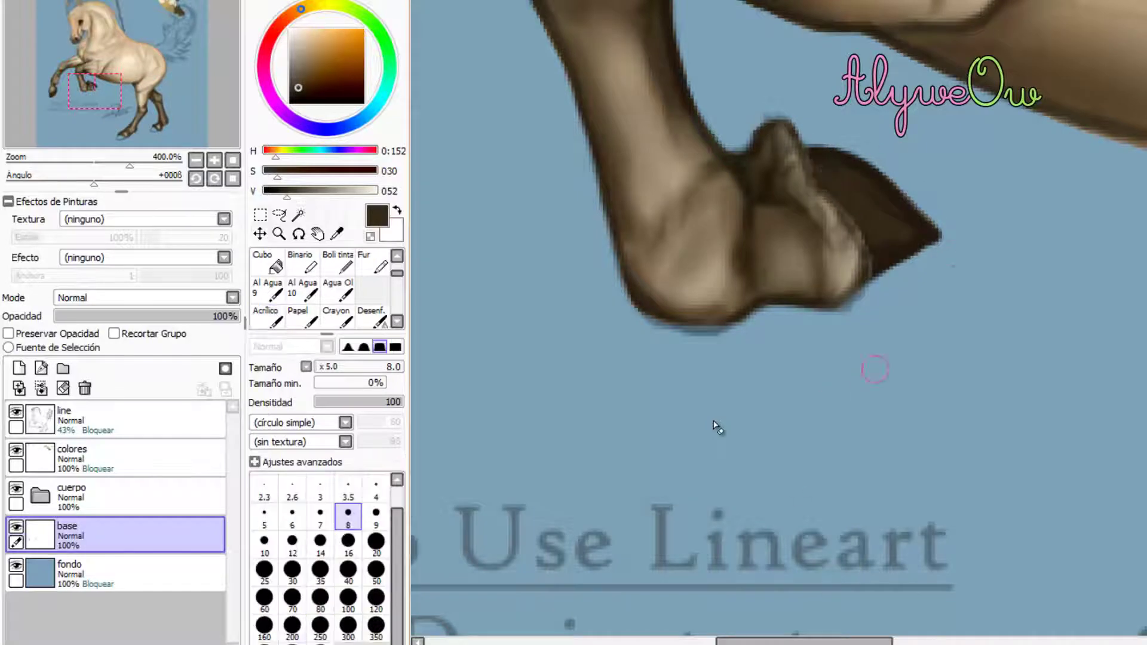
# - Fill the hind hooves with the same dark brown using the Acrílico brush, and hide the line layer to review the hooves
pyautogui.moveTo(95, 91)
pyautogui.mouseDown()
pyautogui.moveTo(140, 91)
pyautogui.moveTo(139, 131)
pyautogui.mouseUp()
pyautogui.click(267, 317)
pyautogui.moveTo(514, 372)
pyautogui.mouseDown()
pyautogui.moveTo(559, 368)
pyautogui.moveTo(460, 413)
pyautogui.mouseUp()
pyautogui.moveTo(460, 413); pyautogui.dragTo(631, 395)
pyautogui.moveTo(550, 397); pyautogui.dragTo(494, 383)
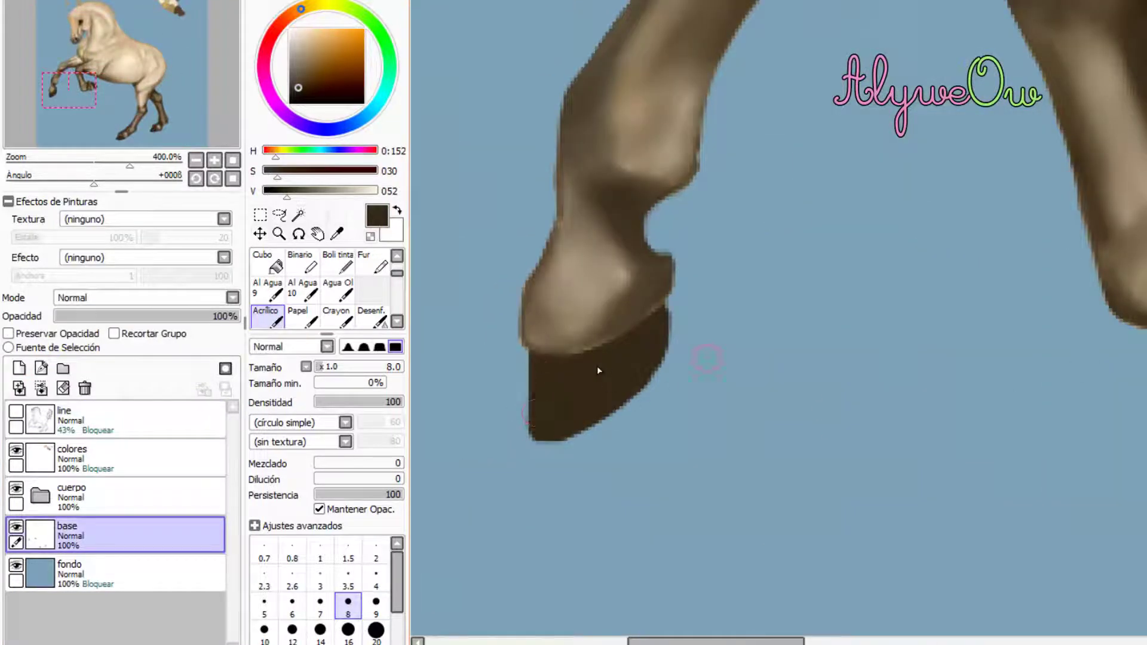
pyautogui.scroll(-5, 598, 371)
pyautogui.scroll(5, 905, 520)
pyautogui.scroll(-6, 1117, 472)
pyautogui.moveTo(968, 642); pyautogui.dragTo(1026, 640)
pyautogui.scroll(2, 959, 413)
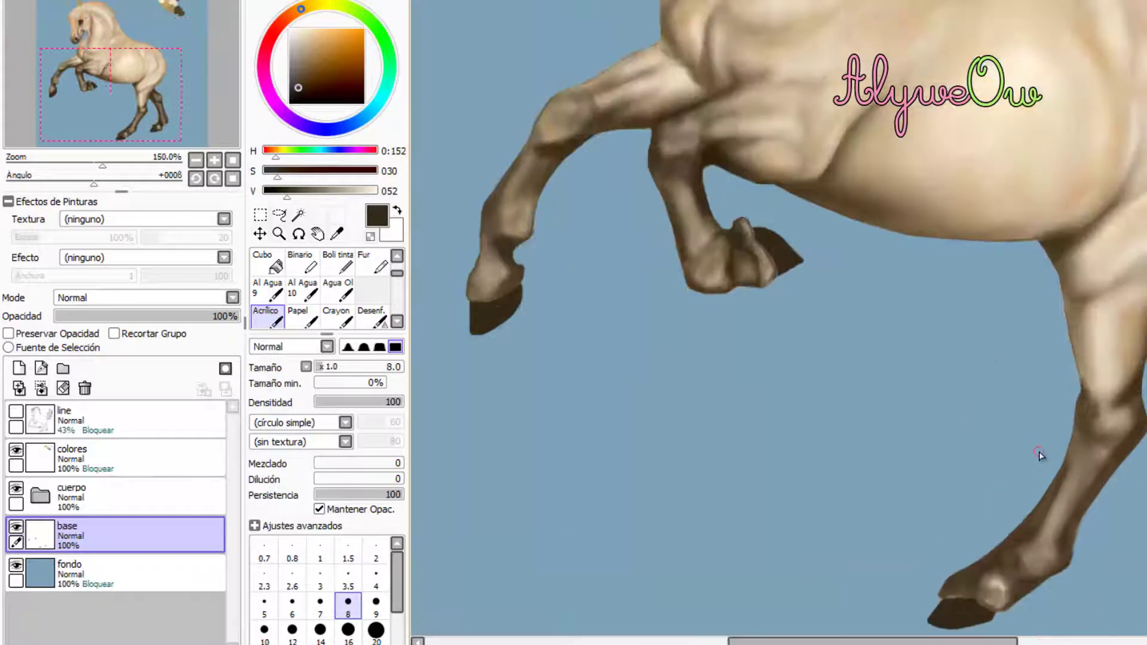
# - Turn on Preservar Opacidad for the base layer and create a new layer named sombras directly above it
pyautogui.click(26, 337)
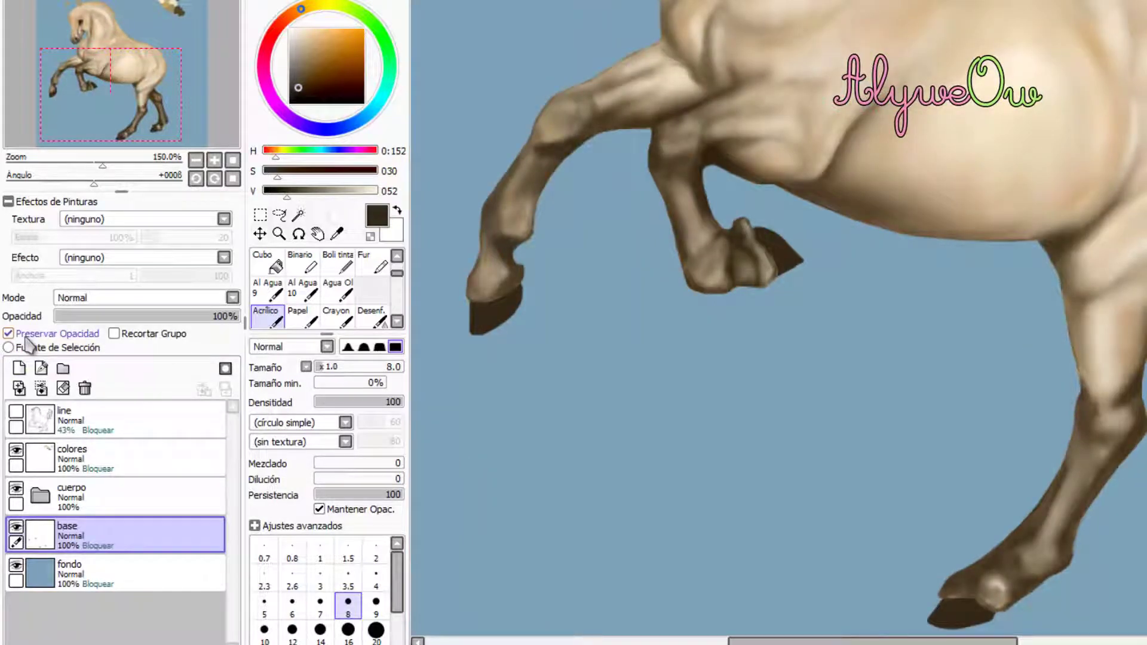
pyautogui.click(21, 371)
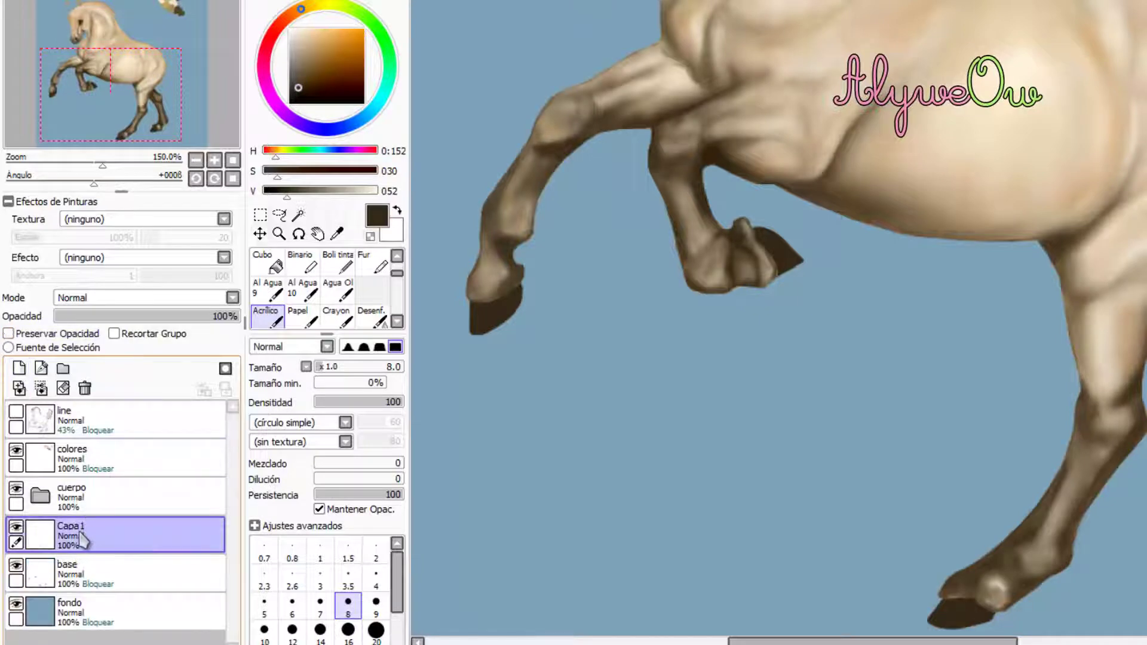
pyautogui.doubleClick(81, 532)
pyautogui.write('sombr')
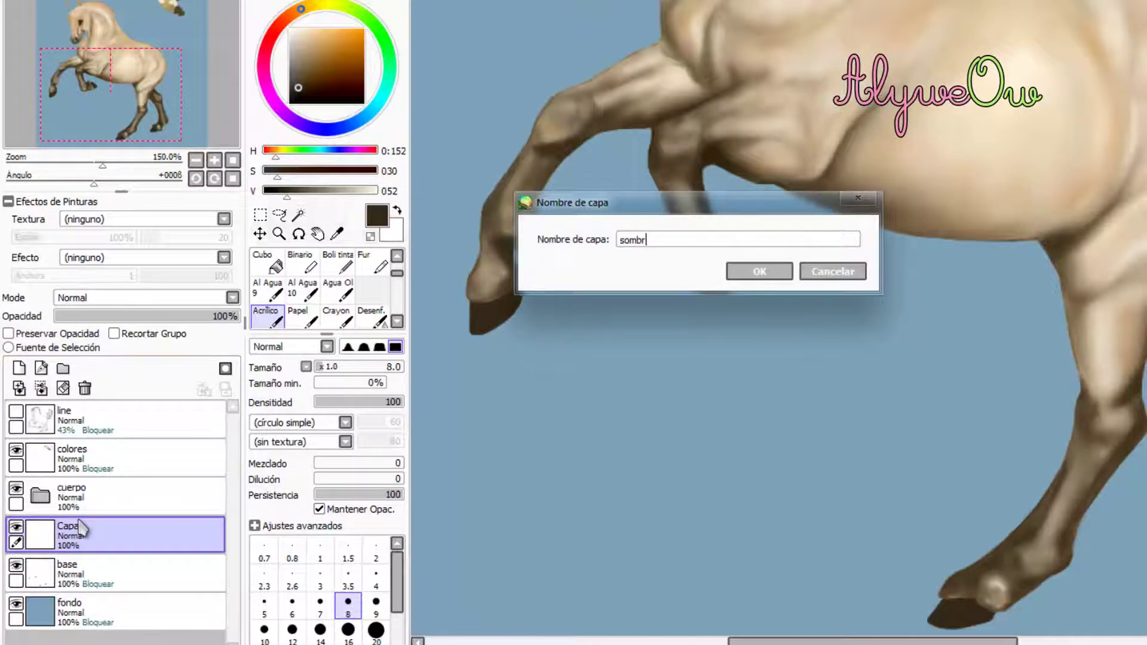
pyautogui.write('as')
pyautogui.press('Return')
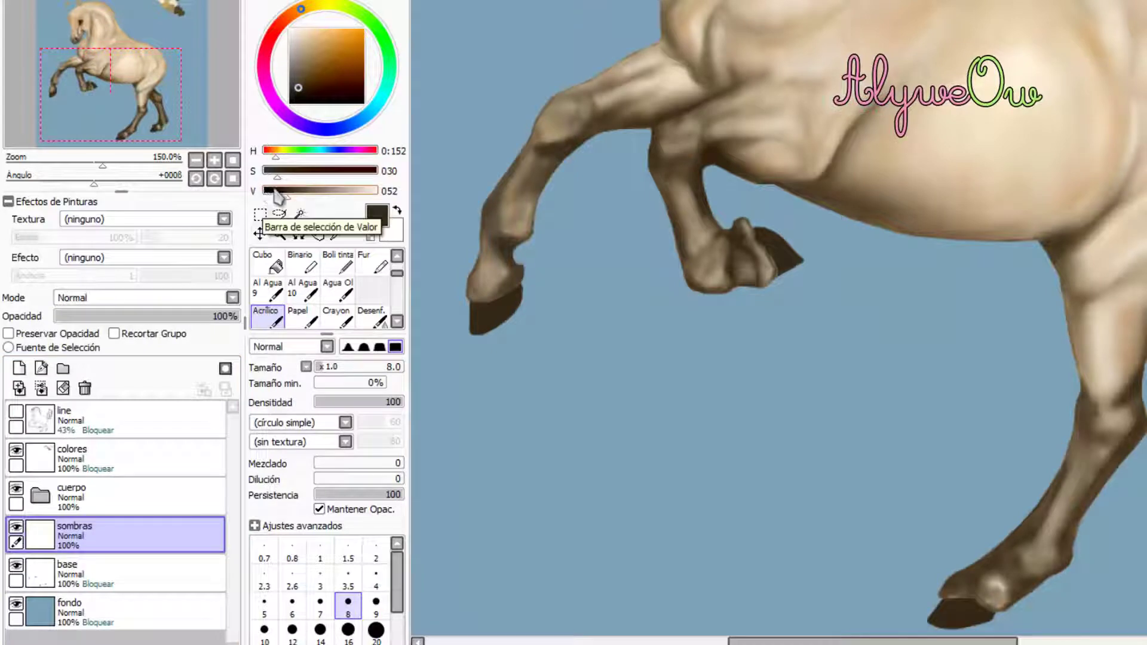
# - Choose the Al Agua 10 brush with a darker brown of saturation 18 and value 32, and select the base layer's painted hoof shapes
pyautogui.moveTo(281, 191); pyautogui.dragTo(279, 190)
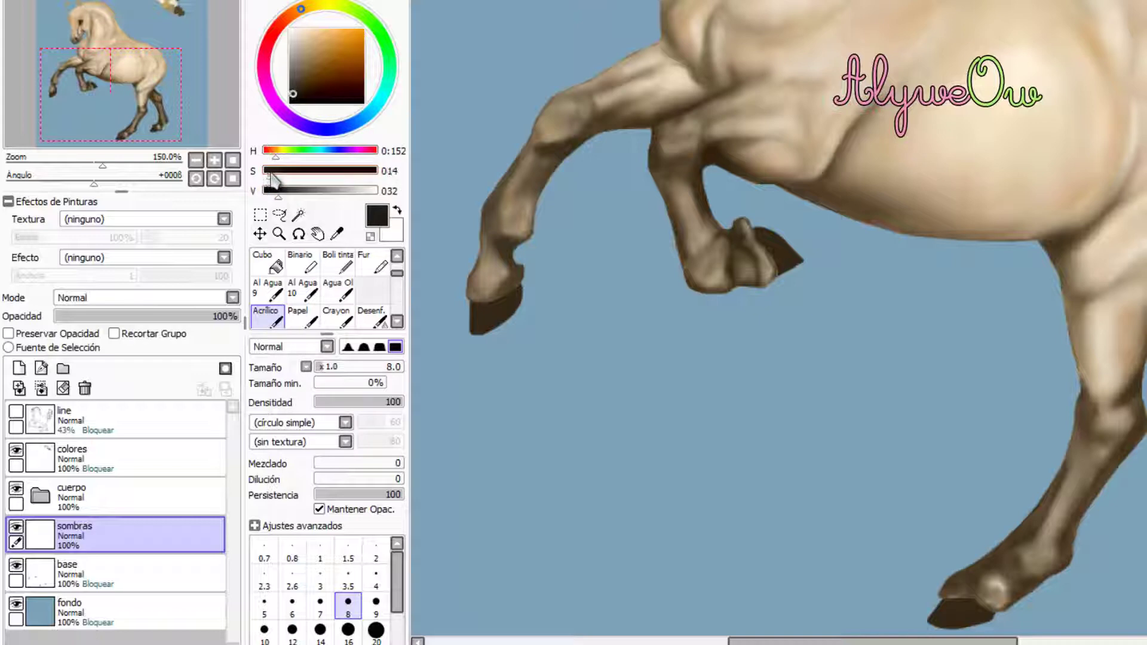
pyautogui.click(303, 288)
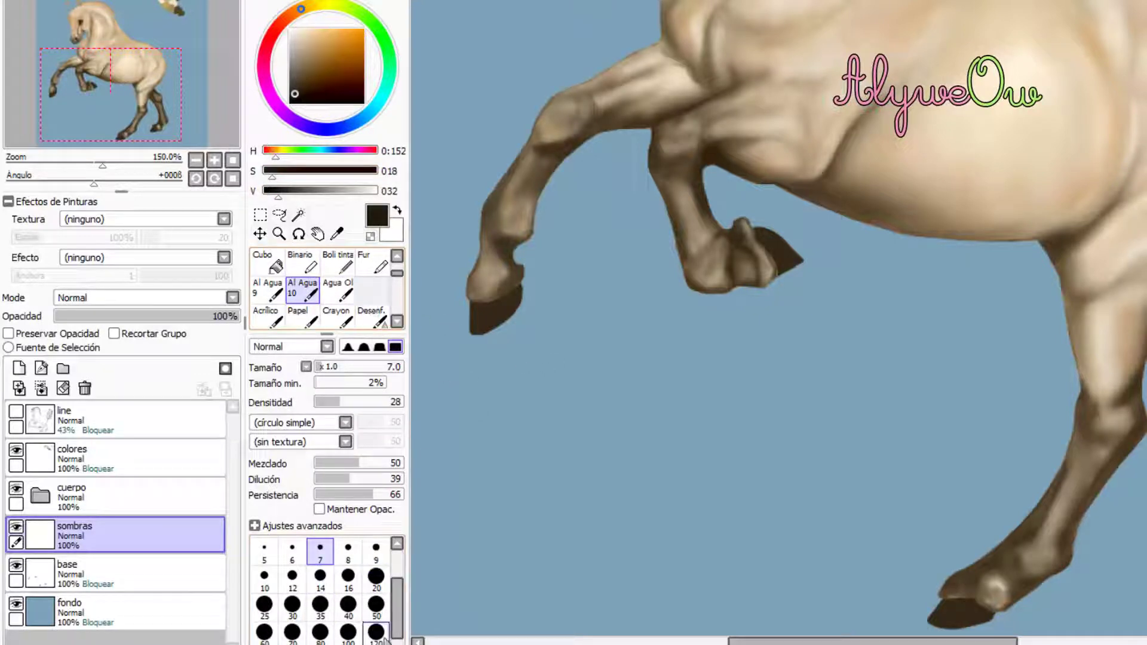
pyautogui.keyDown('ctrl'); pyautogui.click(37, 572); pyautogui.keyUp('ctrl')
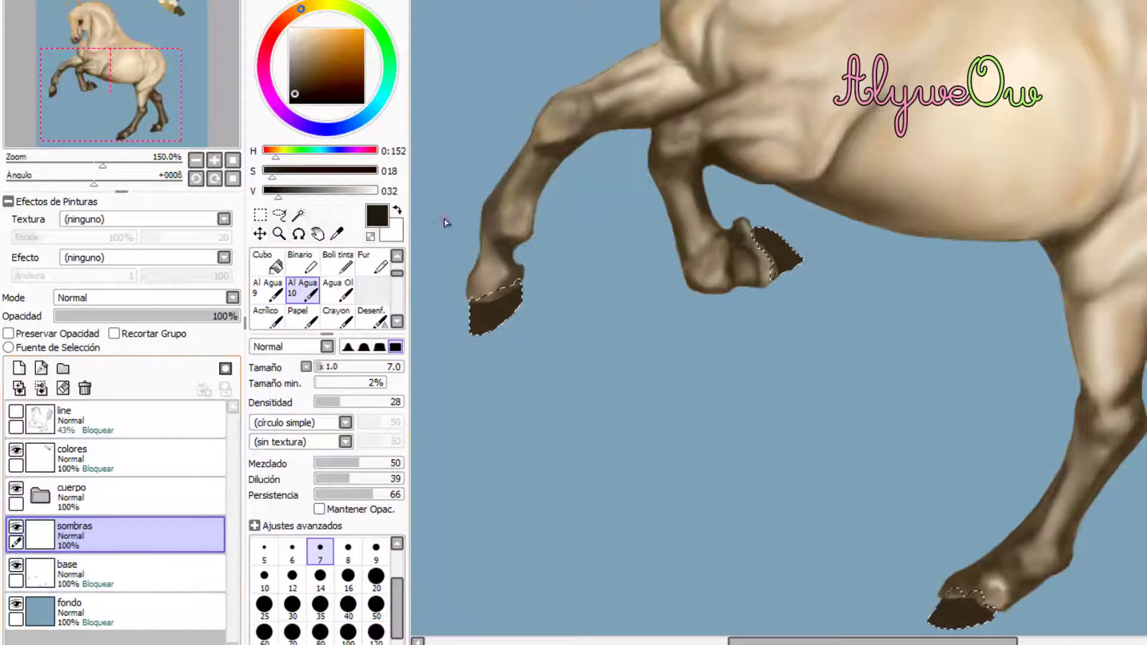
# - Shade the raised front hoof inside the selection on the sombras layer with the Al Agua 10 brush at size 7
pyautogui.scroll(5, 478, 353)
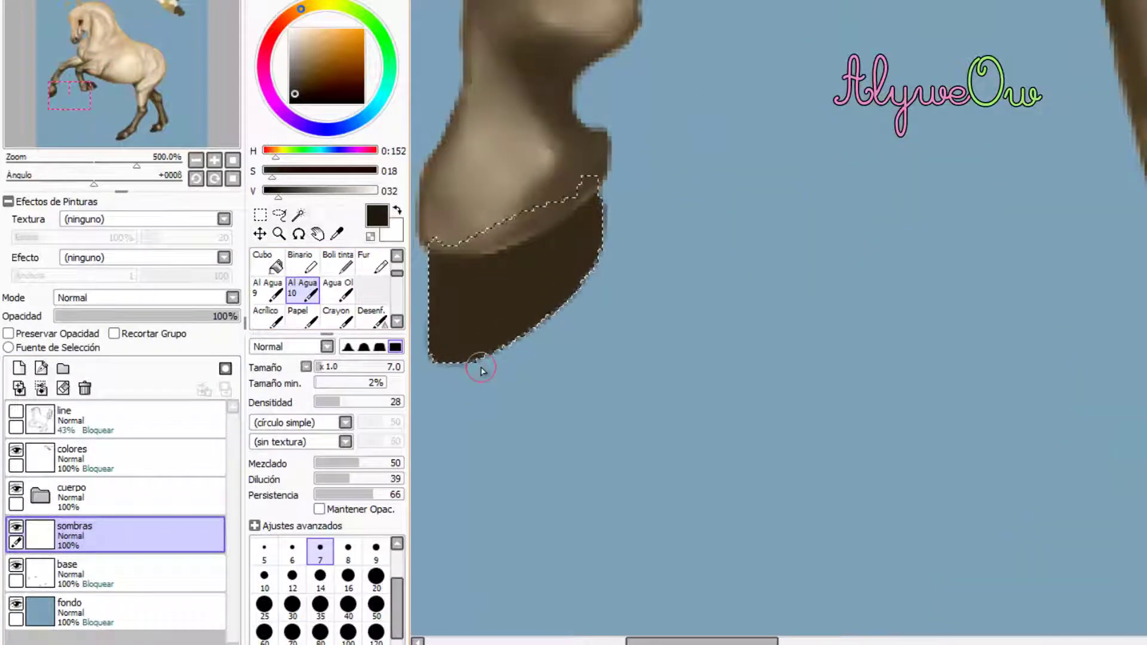
pyautogui.scroll(-2, 615, 187)
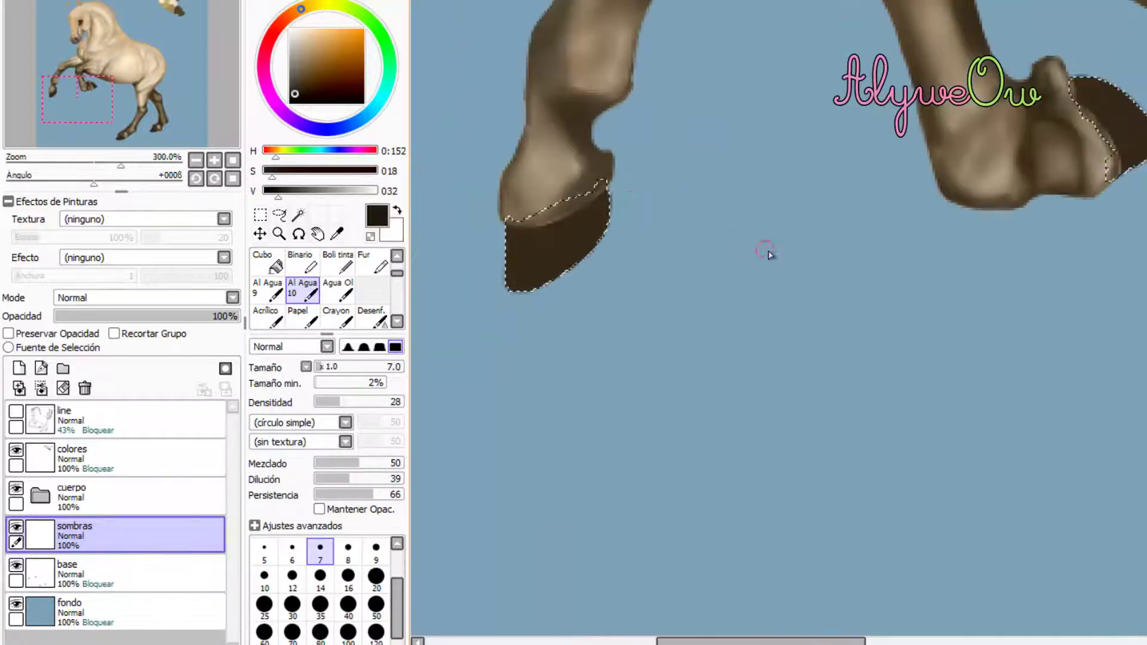
pyautogui.scroll(-6, 770, 255)
pyautogui.scroll(7, 804, 230)
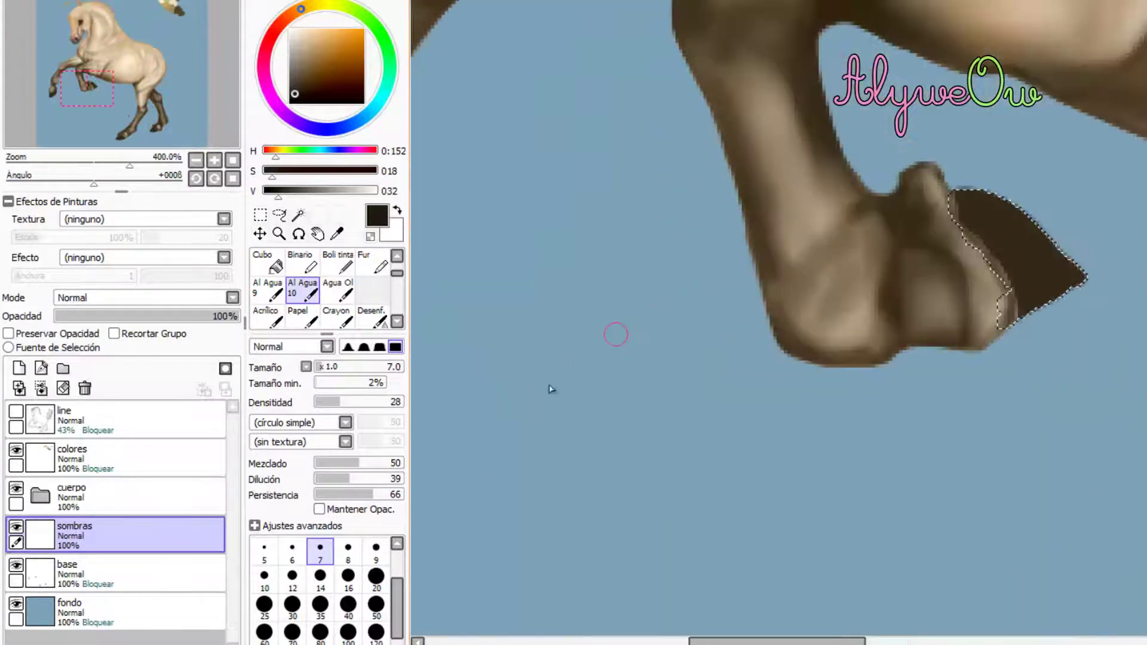
pyautogui.moveTo(823, 641); pyautogui.dragTo(747, 641)
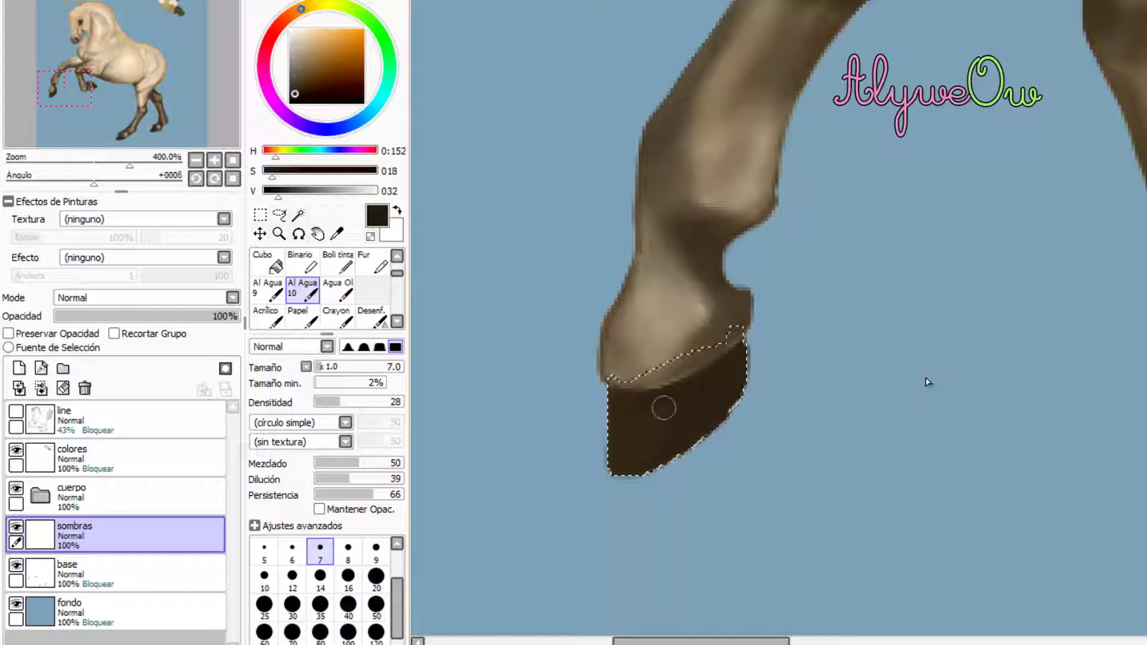
# - Show the line layer and shade the tucked front hoof along its lineart on the sombras layer
pyautogui.moveTo(700, 642); pyautogui.dragTo(808, 642)
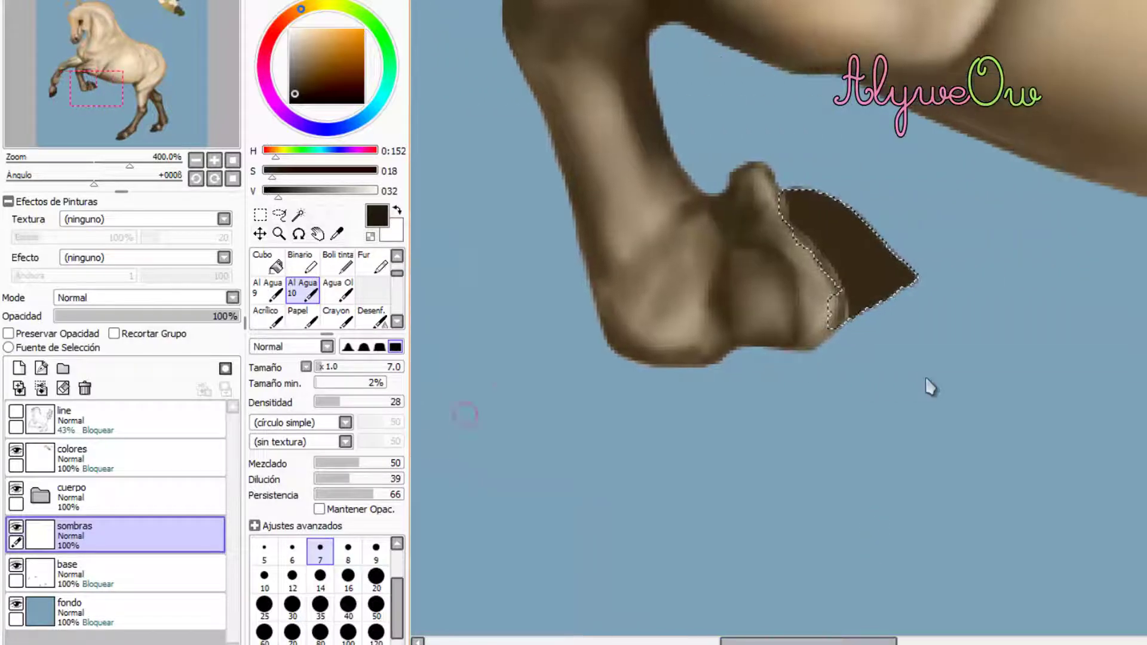
pyautogui.click(15, 411)
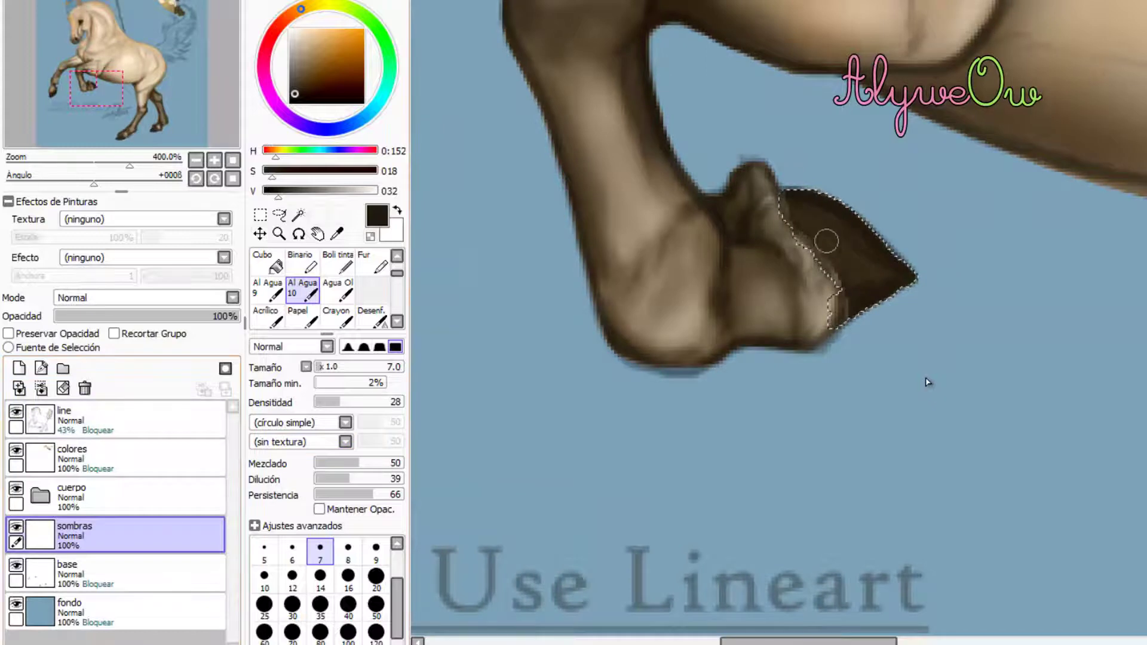
pyautogui.moveTo(787, 211)
pyautogui.mouseDown()
pyautogui.moveTo(840, 249)
pyautogui.moveTo(799, 221)
pyautogui.moveTo(845, 291)
pyautogui.moveTo(791, 213)
pyautogui.moveTo(848, 286)
pyautogui.moveTo(837, 251)
pyautogui.moveTo(801, 219)
pyautogui.moveTo(869, 267)
pyautogui.moveTo(785, 203)
pyautogui.moveTo(853, 256)
pyautogui.mouseUp()
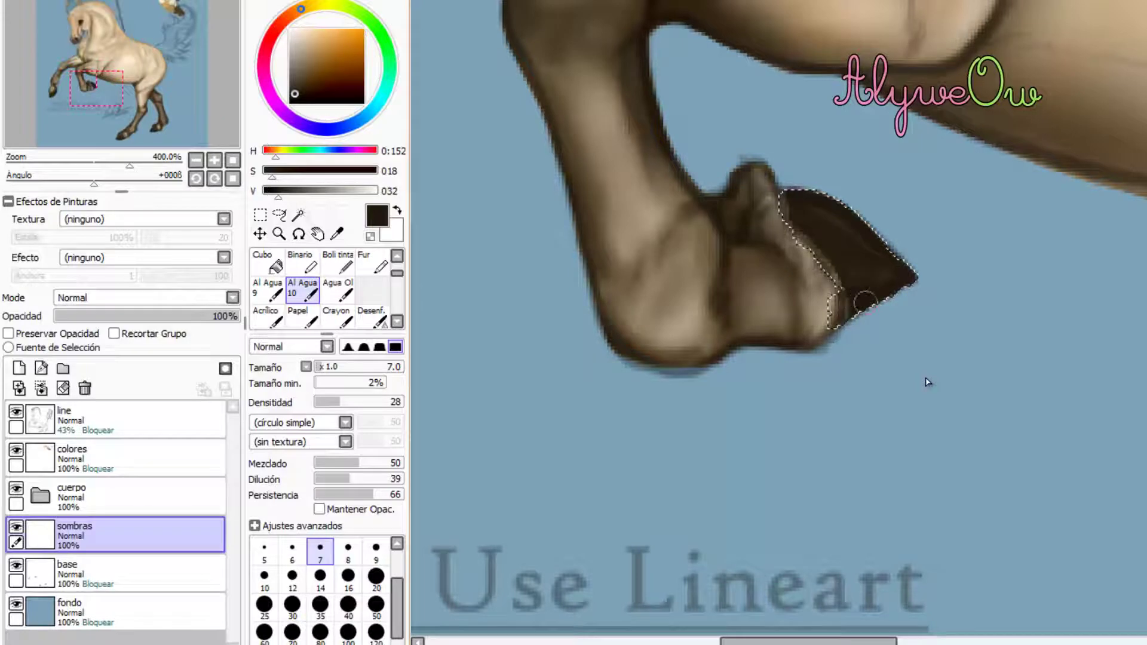
# - Choose a lighter brown with saturation 64 and value 96 for highlighting the tucked front hoof
pyautogui.hscroll(5, 927, 382)
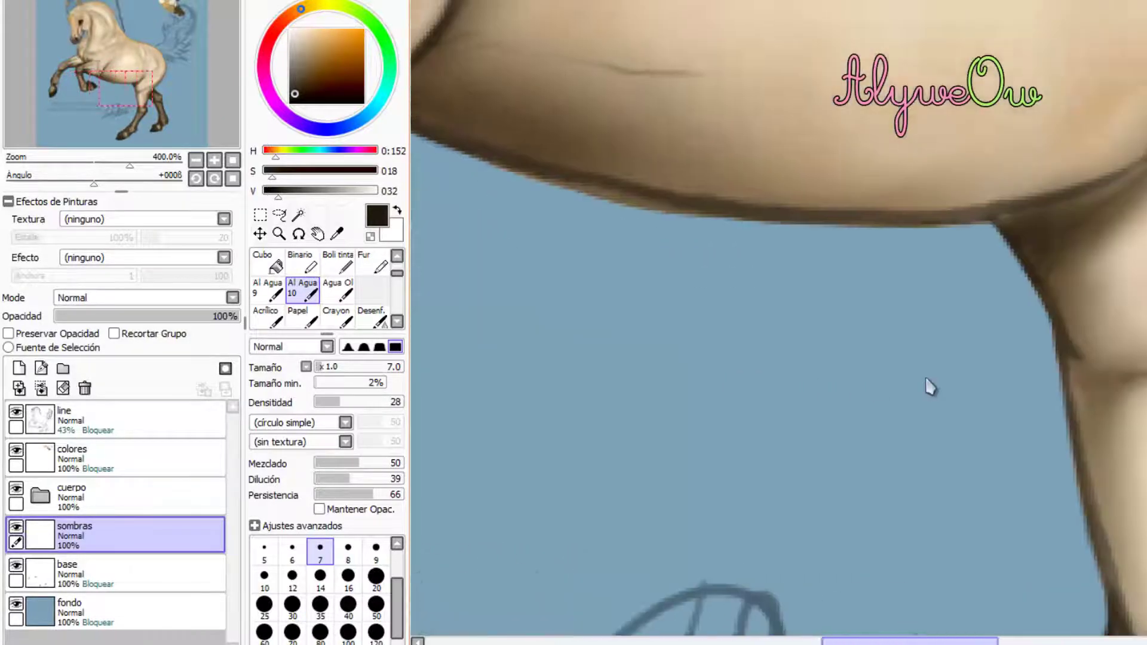
pyautogui.hscroll(3, 930, 387)
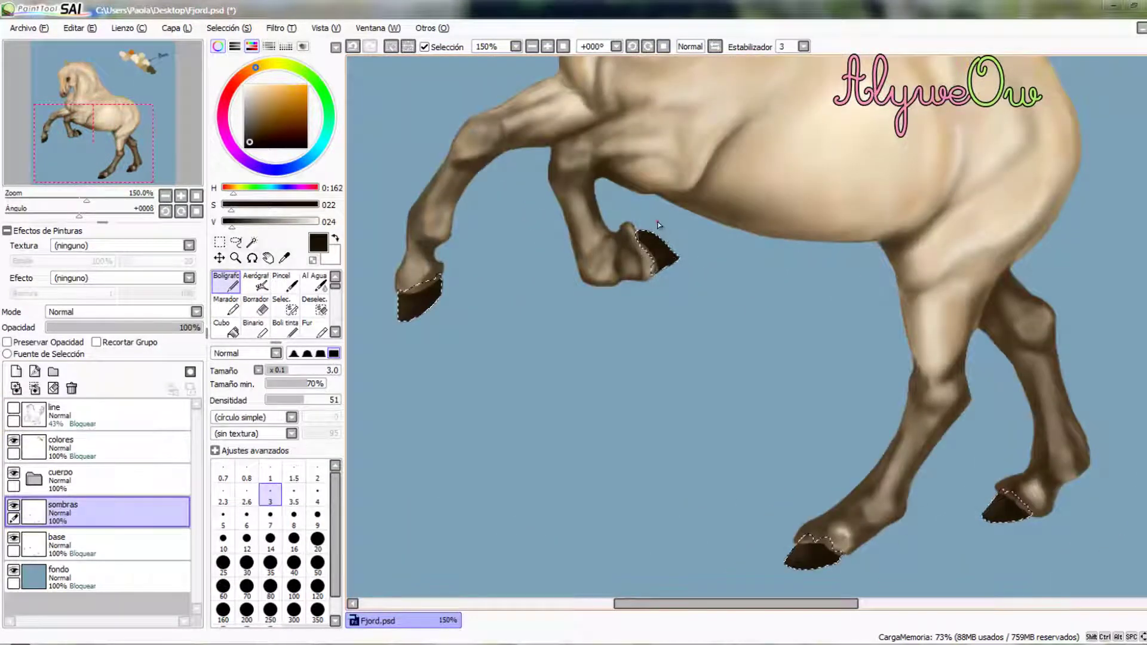
pyautogui.scroll(5, 659, 225)
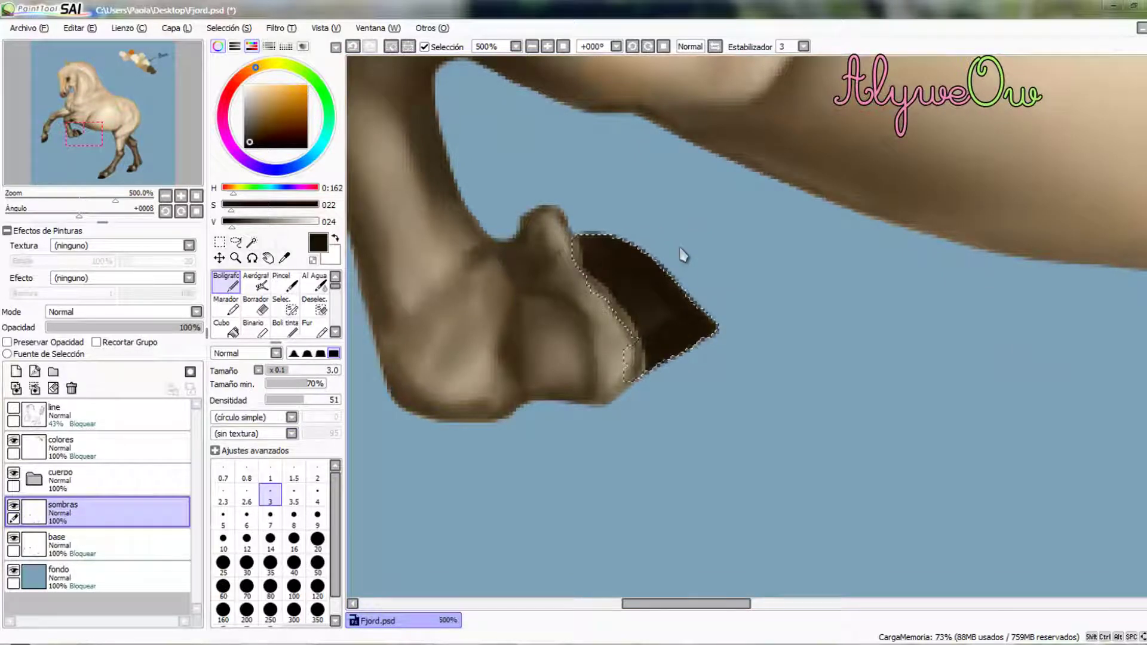
pyautogui.rightClick(685, 244)
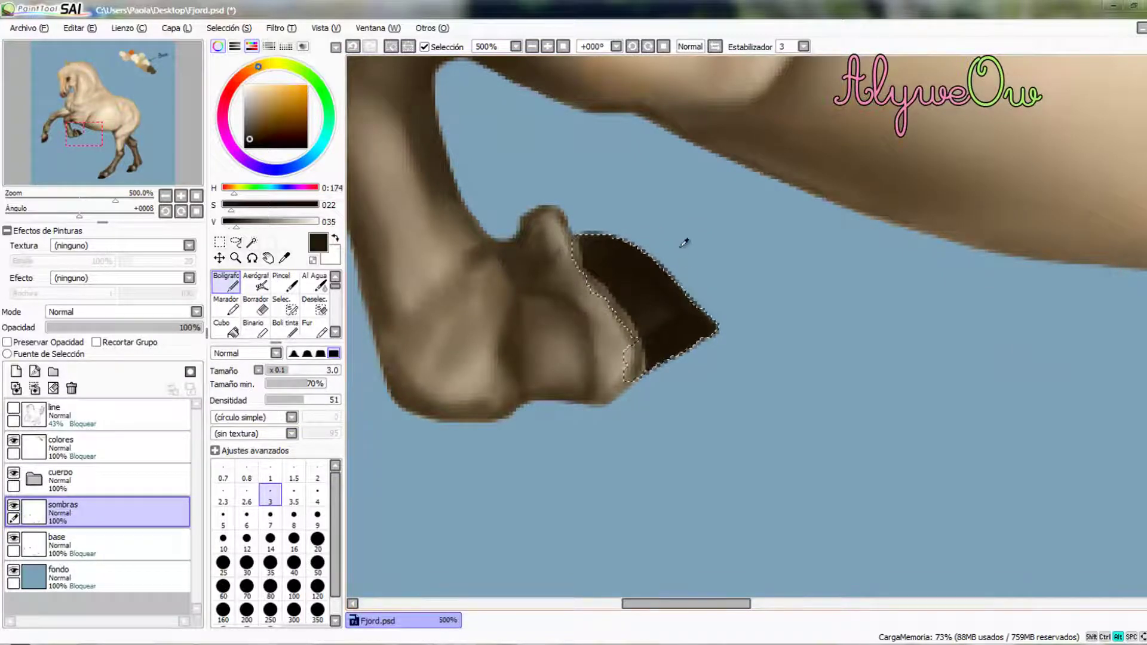
pyautogui.rightClick(684, 256)
pyautogui.keyDown('alt'); pyautogui.click(684, 256); pyautogui.keyUp('alt')
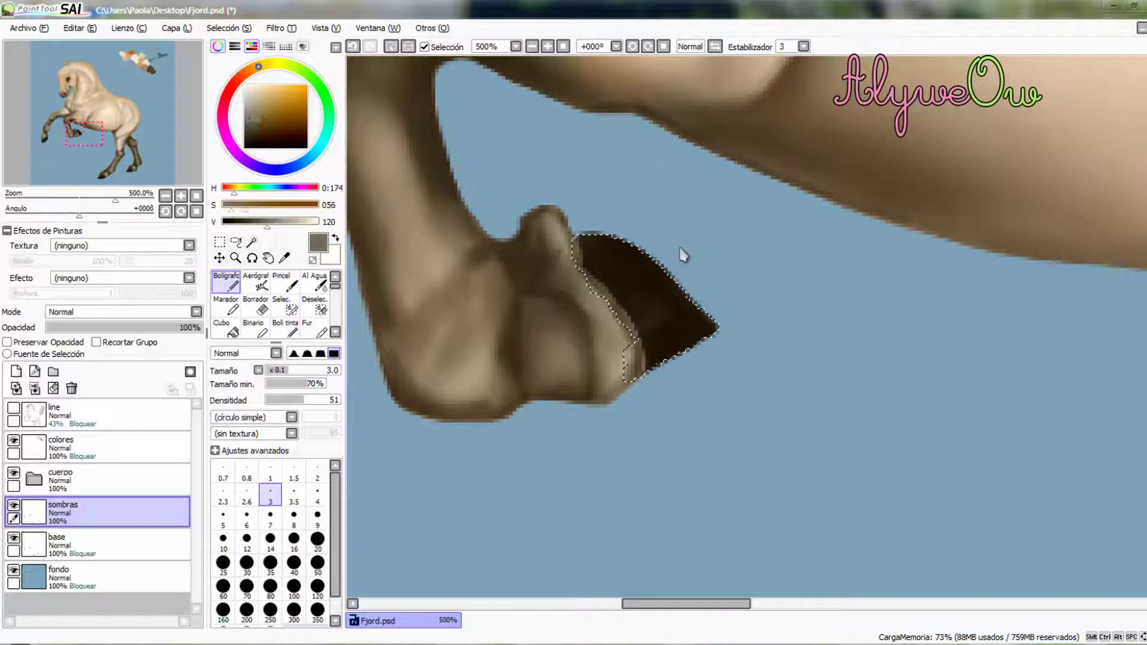
pyautogui.keyDown('alt'); pyautogui.click(684, 256); pyautogui.keyUp('alt')
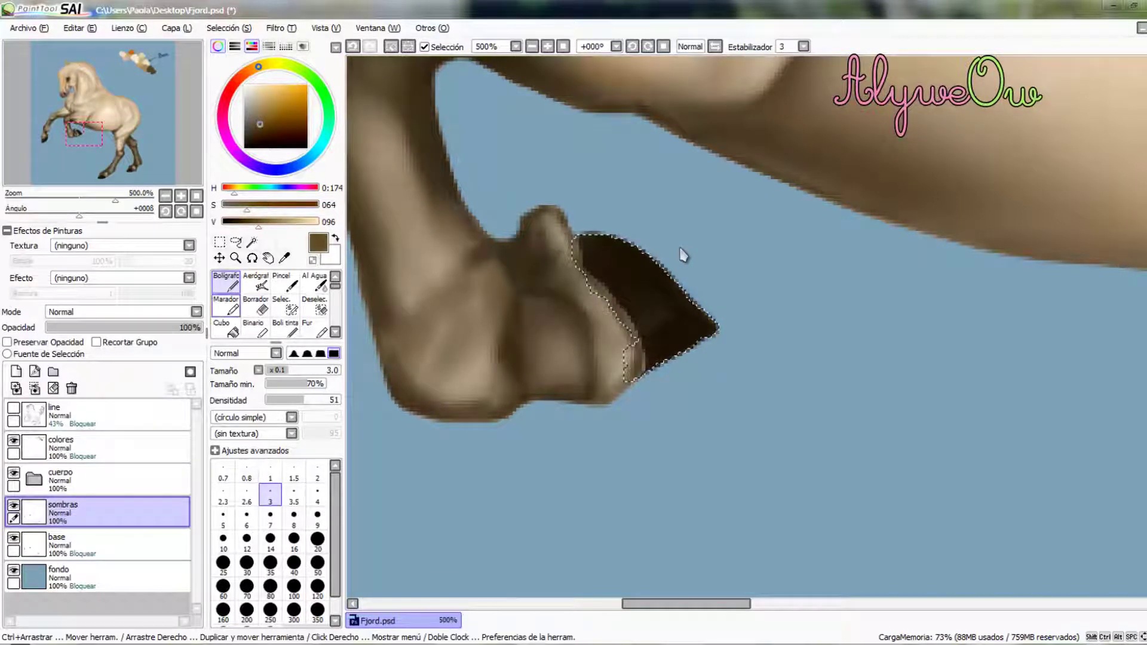
# - Switch to the Aerógrafo brush and reduce its size to 4
pyautogui.press('b')
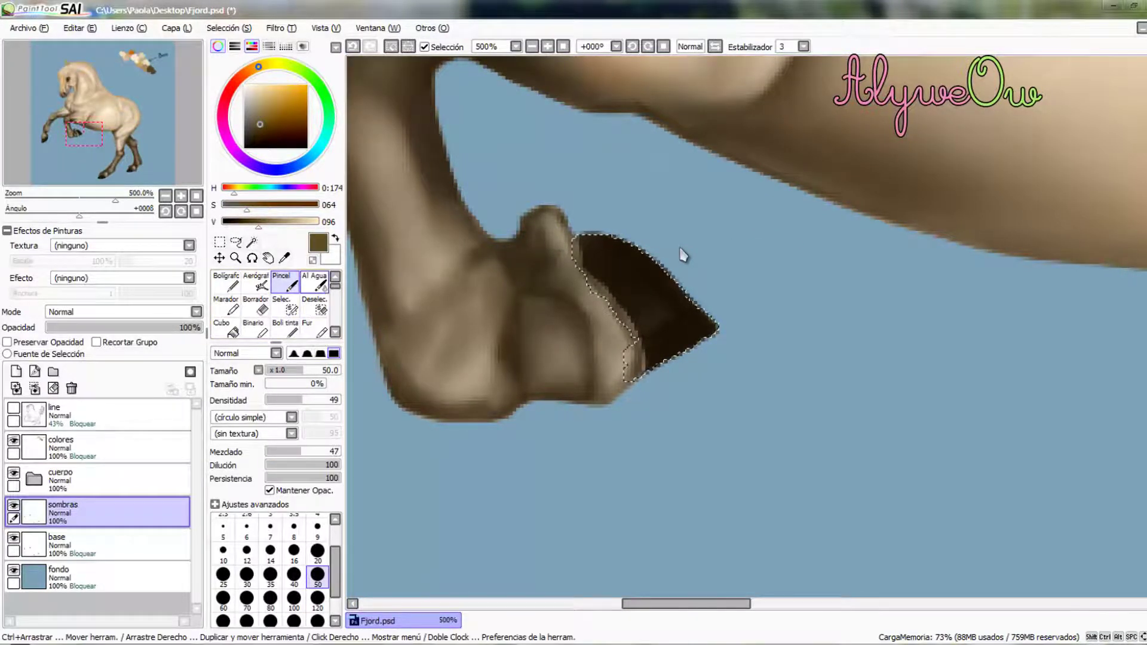
pyautogui.press('v')
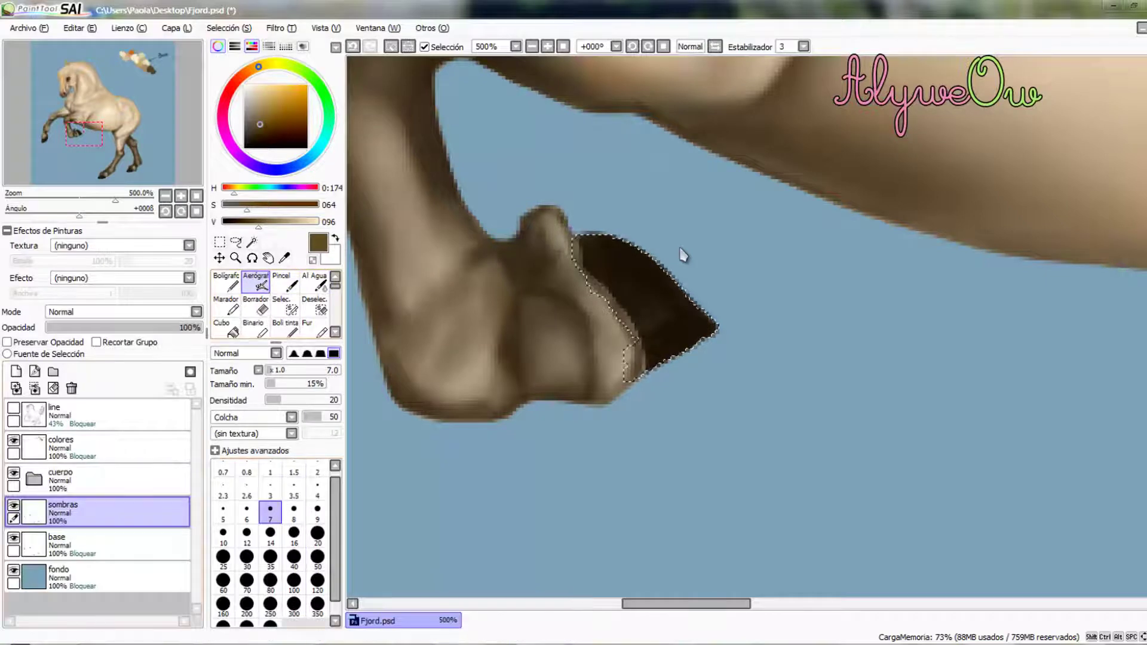
pyautogui.press('[')
pyautogui.press('[')
pyautogui.press('[')
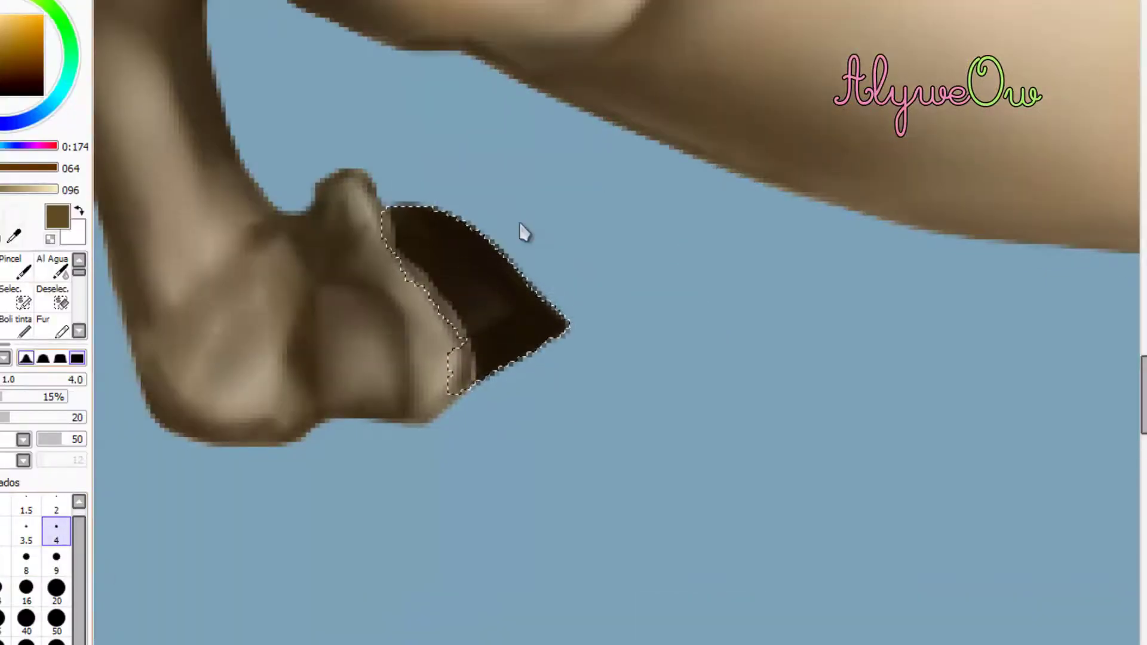
# - Highlight the tucked front hoof inside the selection with the Aerógrafo at size 9, using a greyer brown of saturation 34 and value 96
pyautogui.rightClick(466, 353)
pyautogui.press(']')
pyautogui.press(']')
pyautogui.press(']')
pyautogui.press(']')
pyautogui.press(']')
pyautogui.moveTo(469, 322); pyautogui.dragTo(467, 299)
pyautogui.scroll(-4, 520, 223)
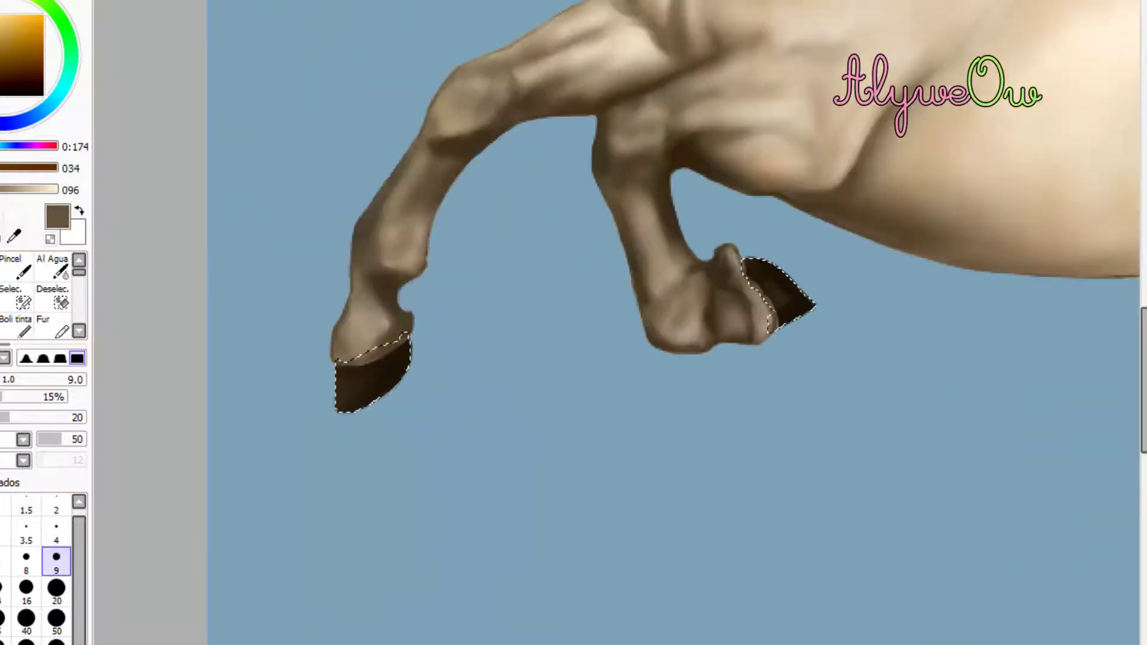
# - Brush soft highlights onto the raised front hoof inside the selection with the same greyish brown
pyautogui.press('Delete')
pyautogui.press('Delete')
pyautogui.press('Delete')
pyautogui.scroll(4, 514, 538)
pyautogui.moveTo(418, 472); pyautogui.dragTo(454, 389)
pyautogui.scroll(-4, 514, 538)
pyautogui.scroll(3, 637, 358)
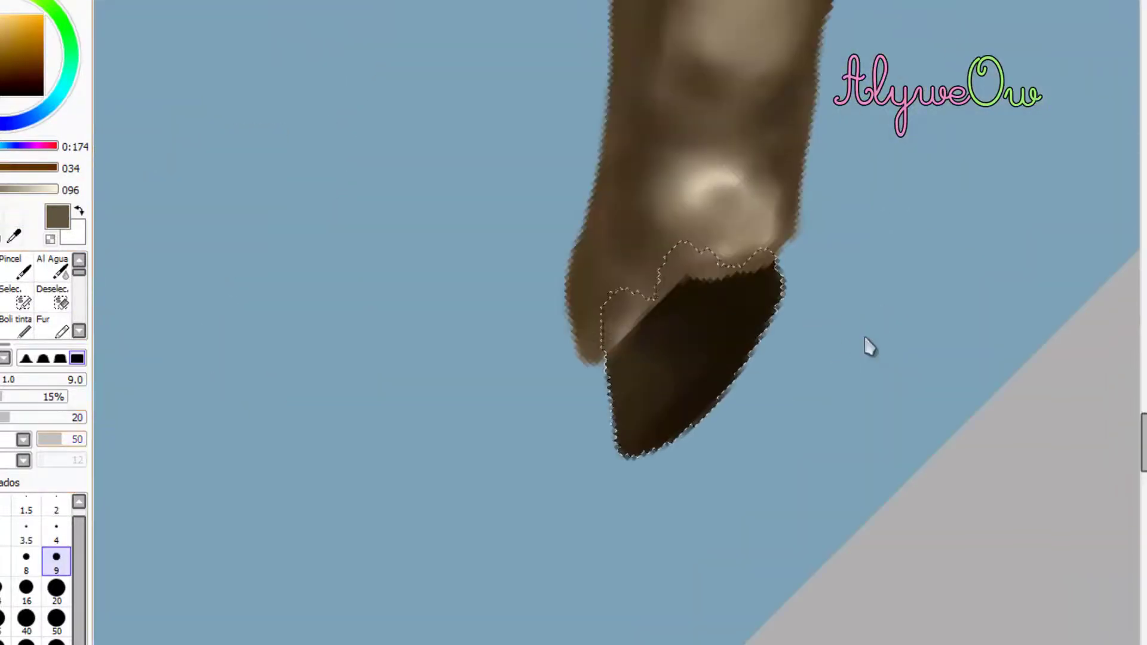
# - Set the Aerógrafo's density to 10, add soft highlights to the hind hoof, and clear the selection
pyautogui.press('1')
pyautogui.scroll(2, 738, 258)
pyautogui.moveTo(702, 156); pyautogui.dragTo(741, 176)
pyautogui.hotkey('ctrl', 'd')
pyautogui.scroll(-8, 525, 318)
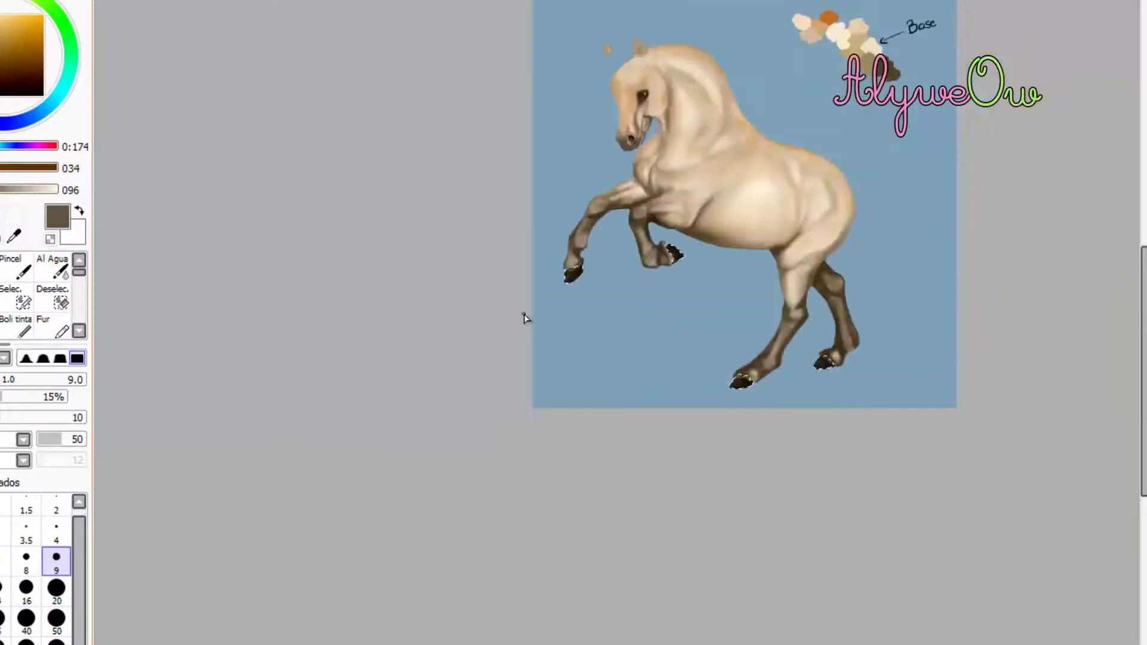
# - Examine the shading and highlights on the front and hind hooves against the whole horse
pyautogui.scroll(2, 717, 334)
pyautogui.scroll(-1, 892, 358)
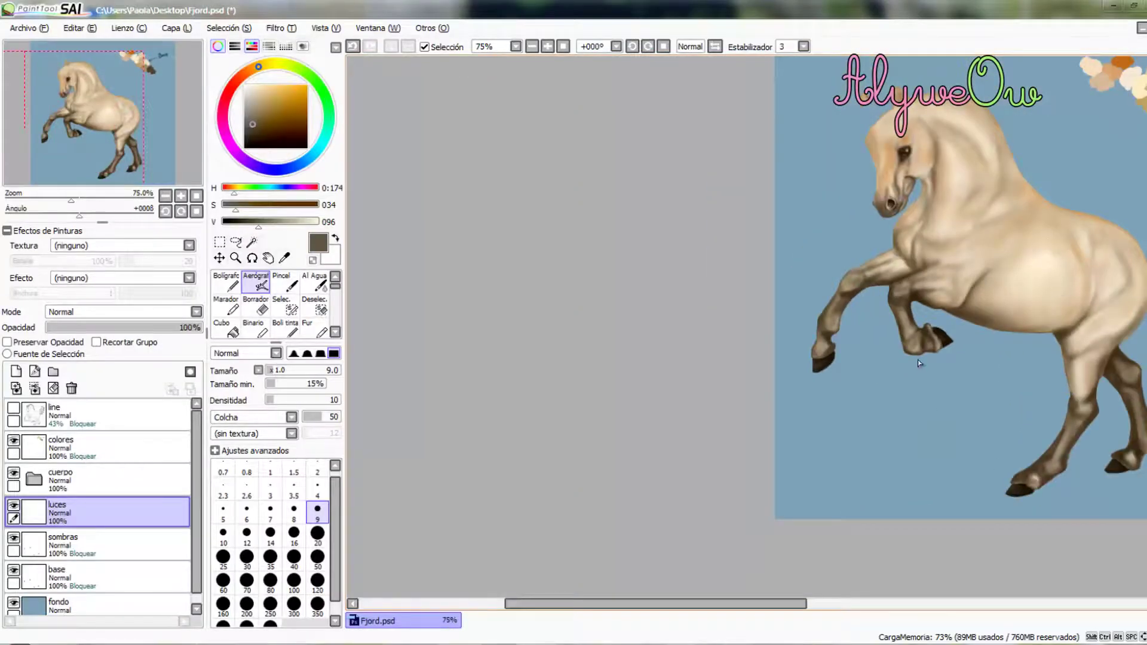
pyautogui.scroll(2, 861, 392)
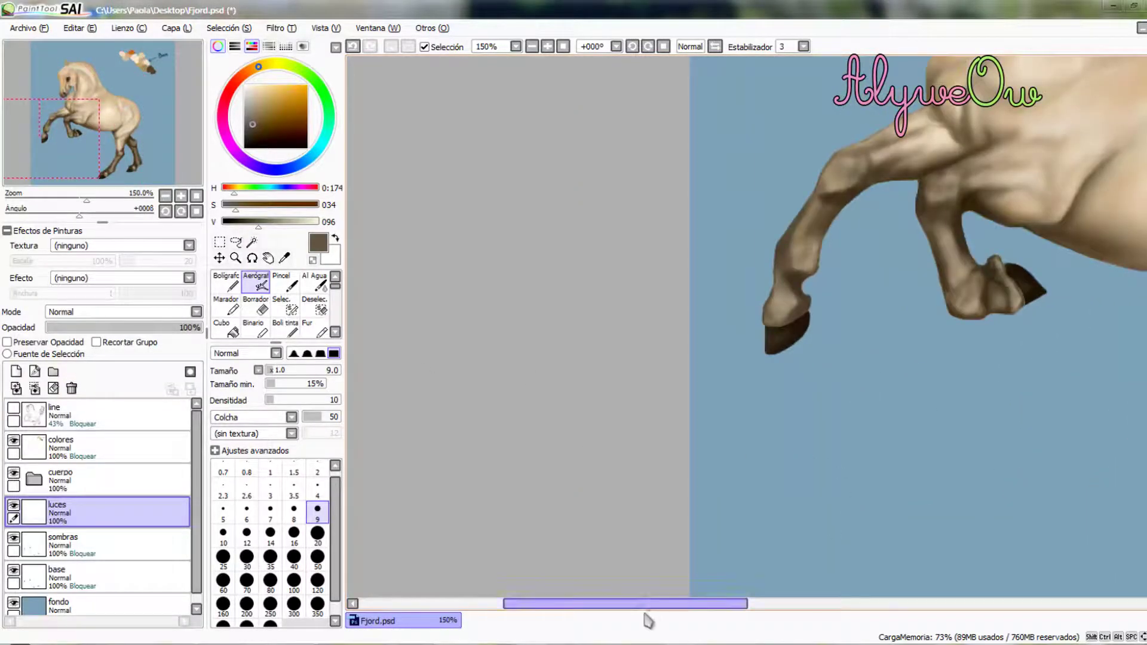
pyautogui.moveTo(681, 604); pyautogui.dragTo(739, 604)
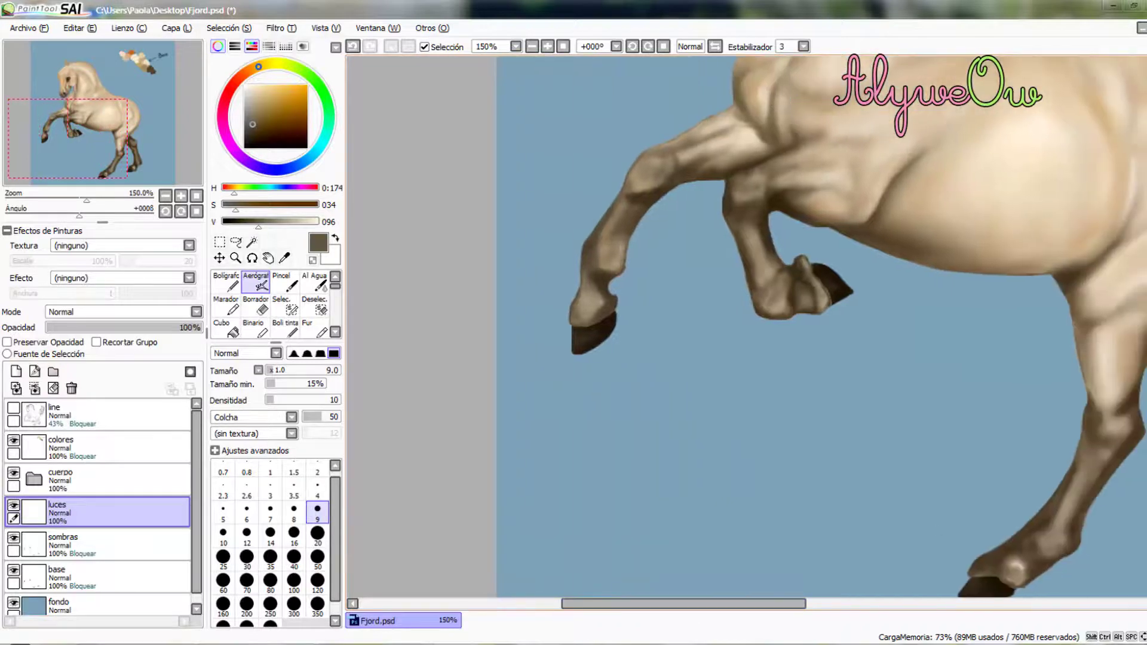
pyautogui.moveTo(1146, 370); pyautogui.dragTo(1146, 399)
pyautogui.scroll(-1, 898, 594)
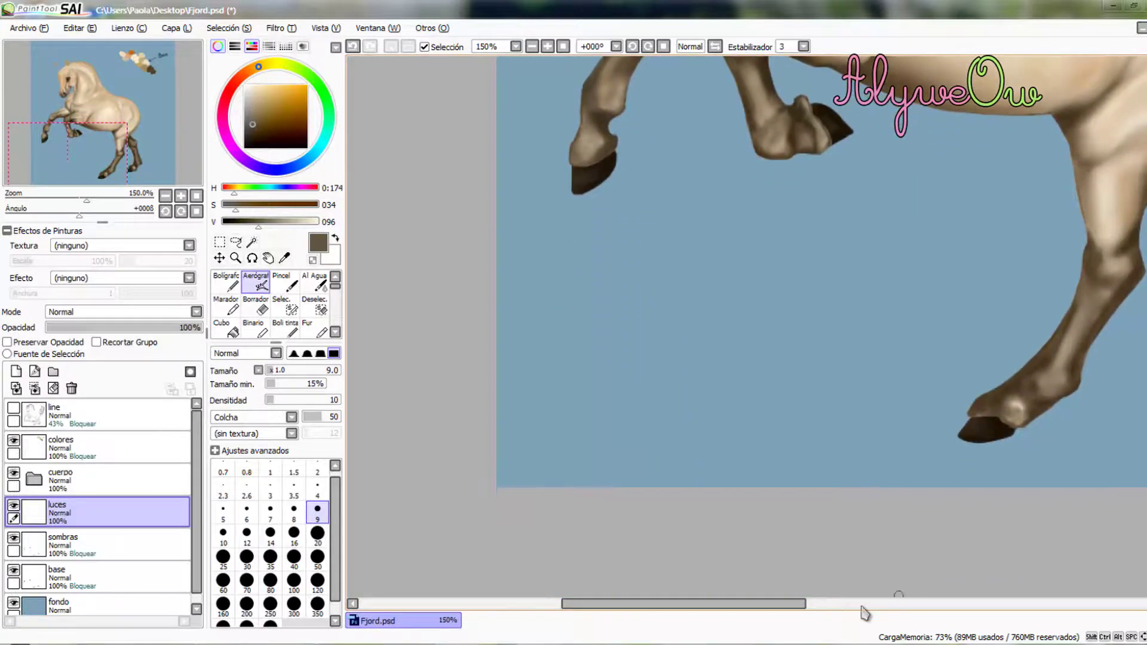
pyautogui.moveTo(799, 608); pyautogui.dragTo(846, 608)
pyautogui.scroll(10, 747, 327)
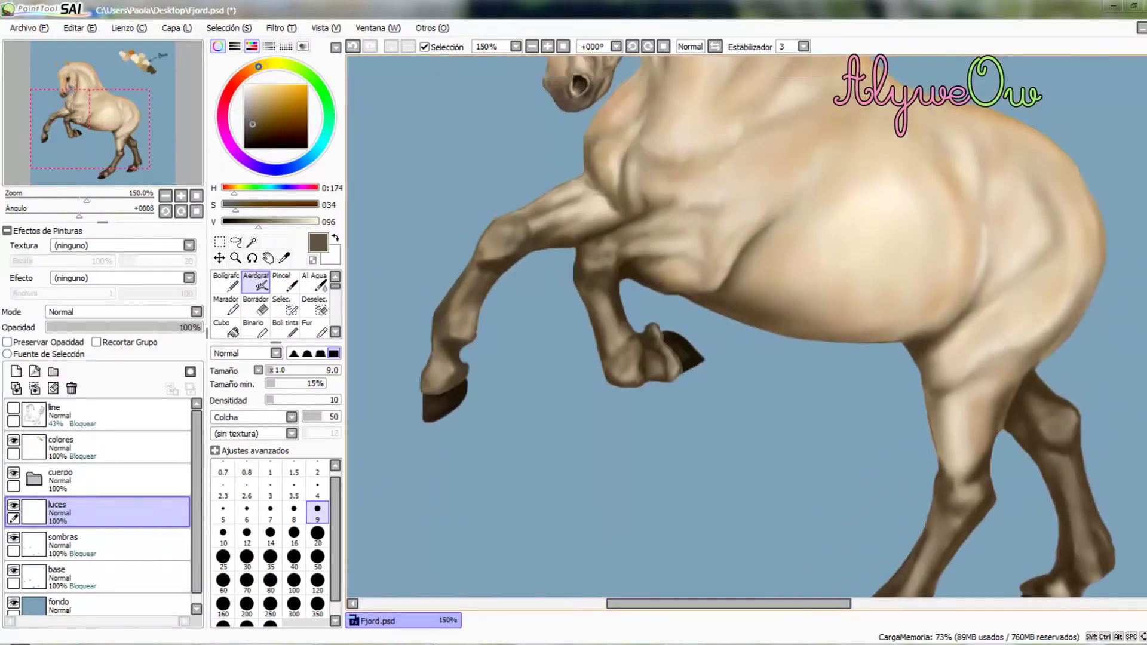